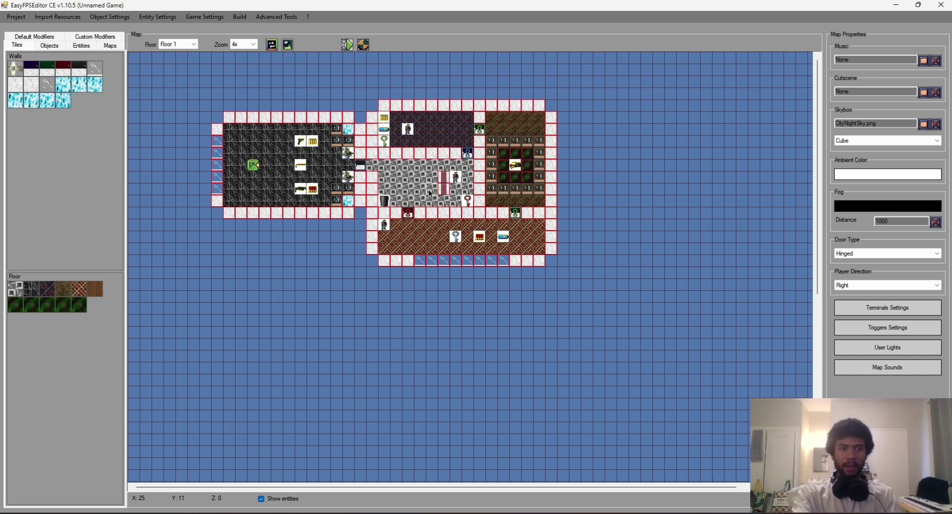
- Test-run the map in a new game, walk through the starting room to inspect its lighting, and exit the game
click(364, 45)
click(251, 333)
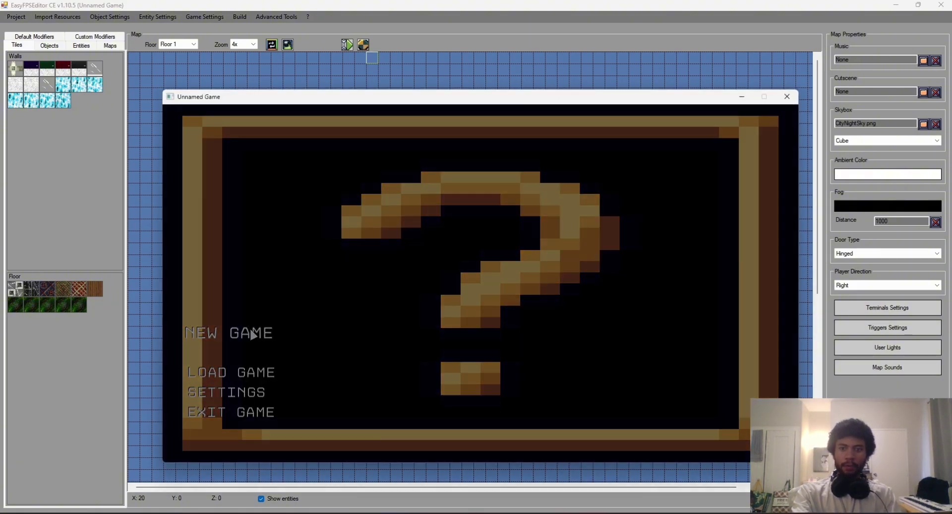
key(w)
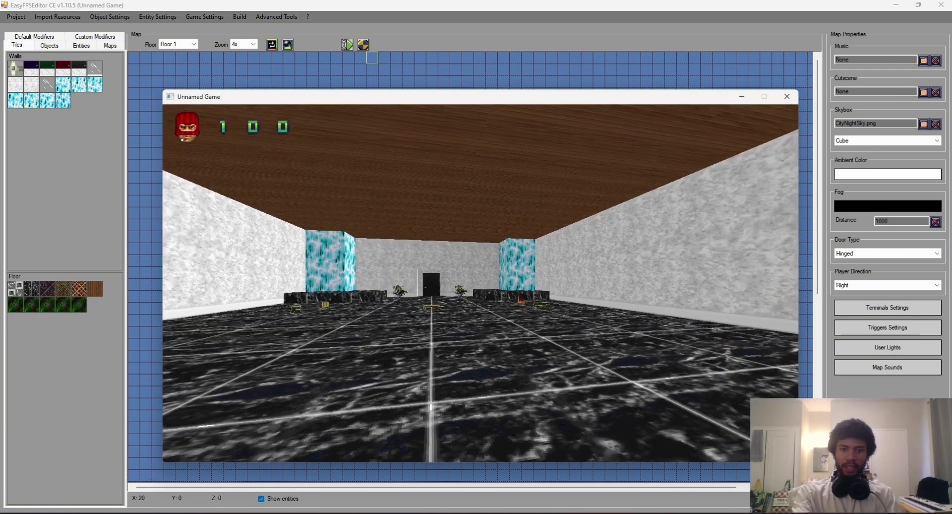
key(w)
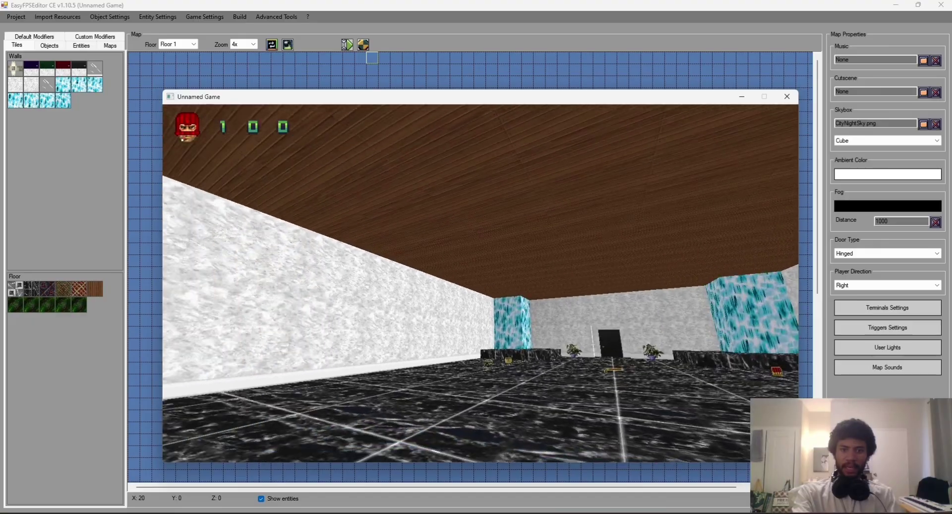
key(w)
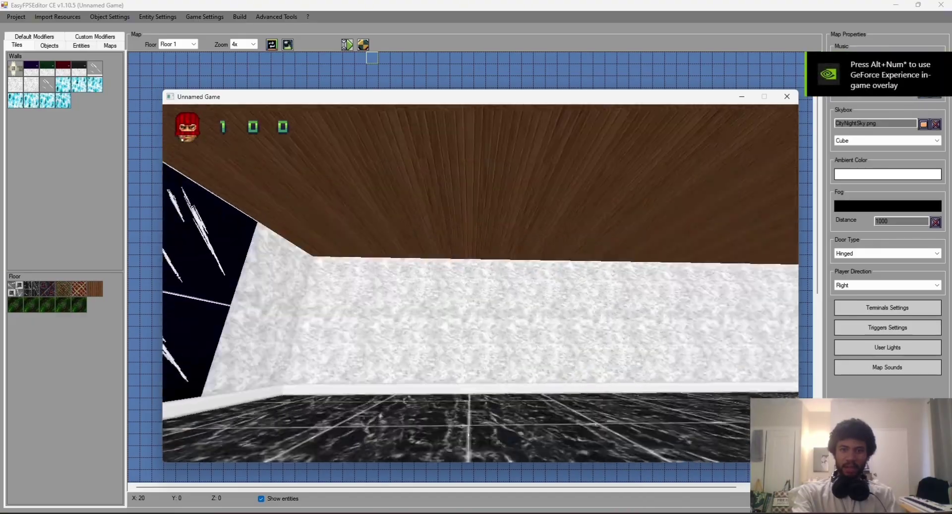
key(w)
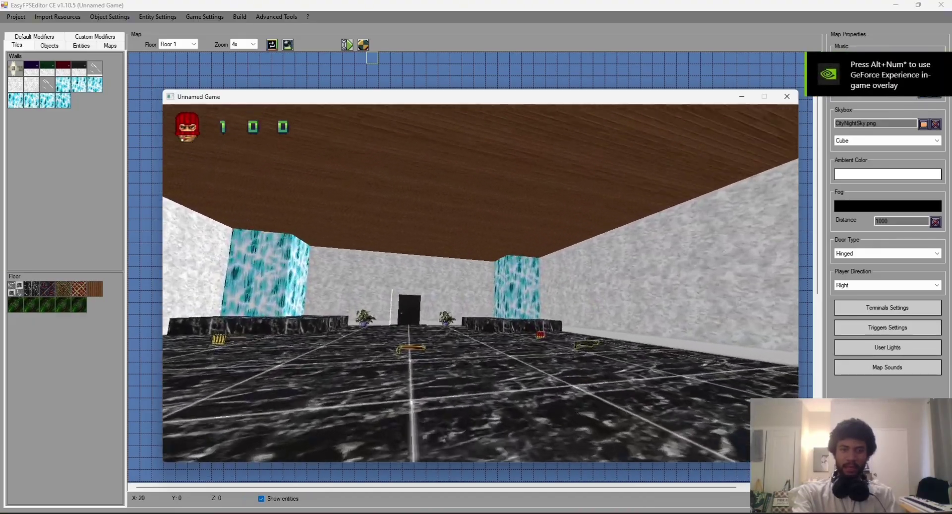
key(w)
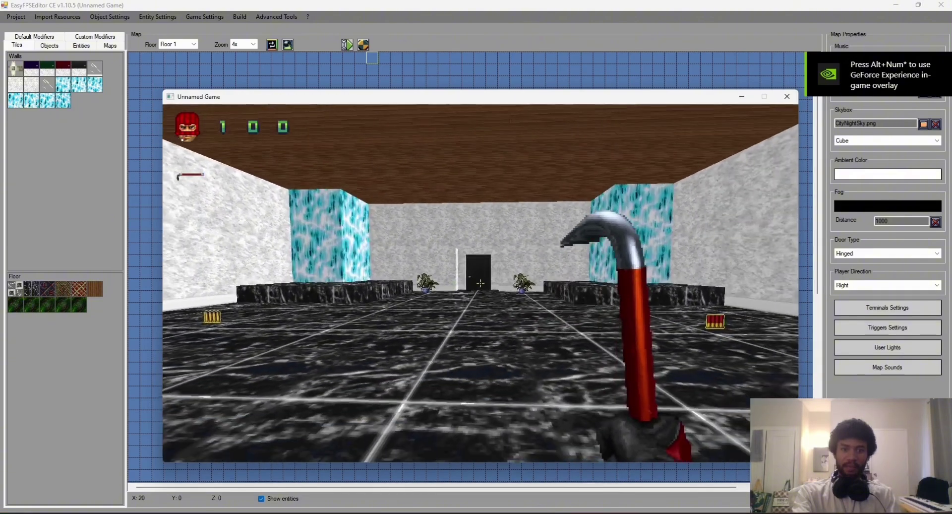
key(Escape)
click(242, 415)
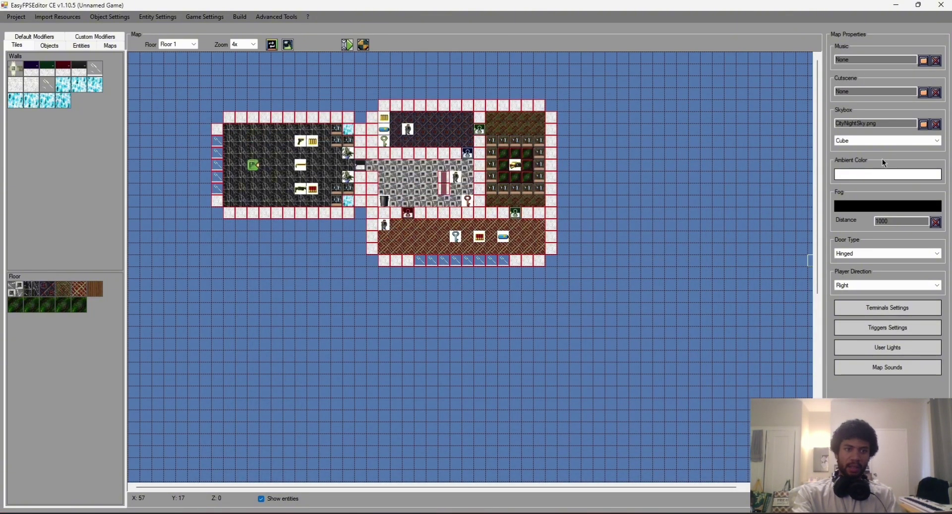
- Set the map's ambient color to a pale yellow by lowering its blue value
click(860, 175)
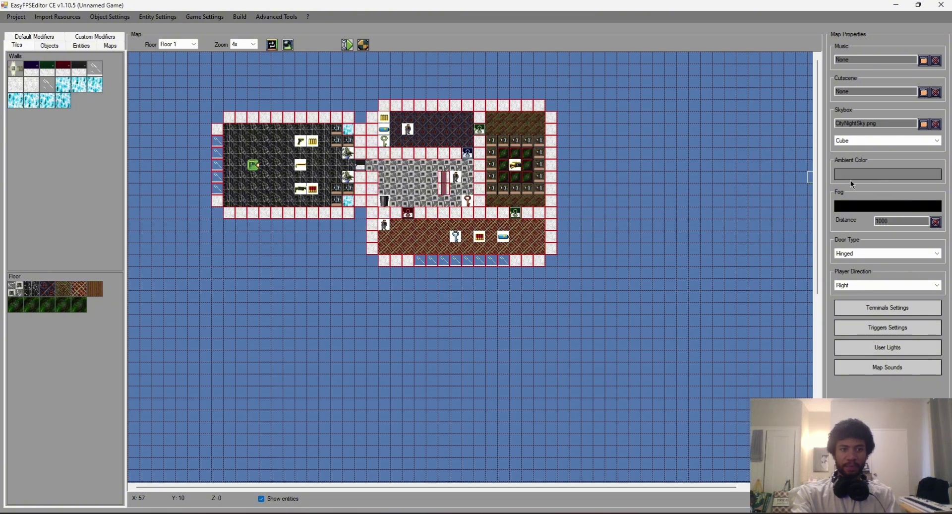
click(861, 176)
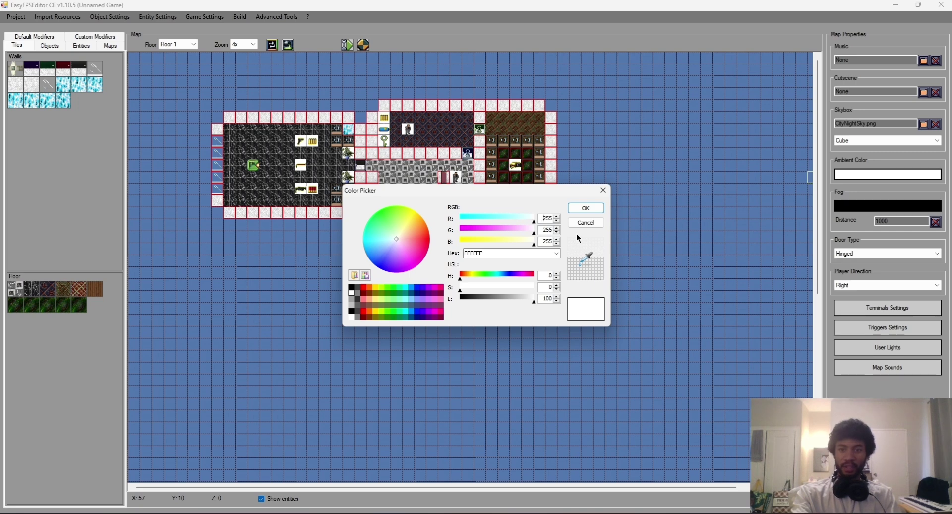
click(528, 244)
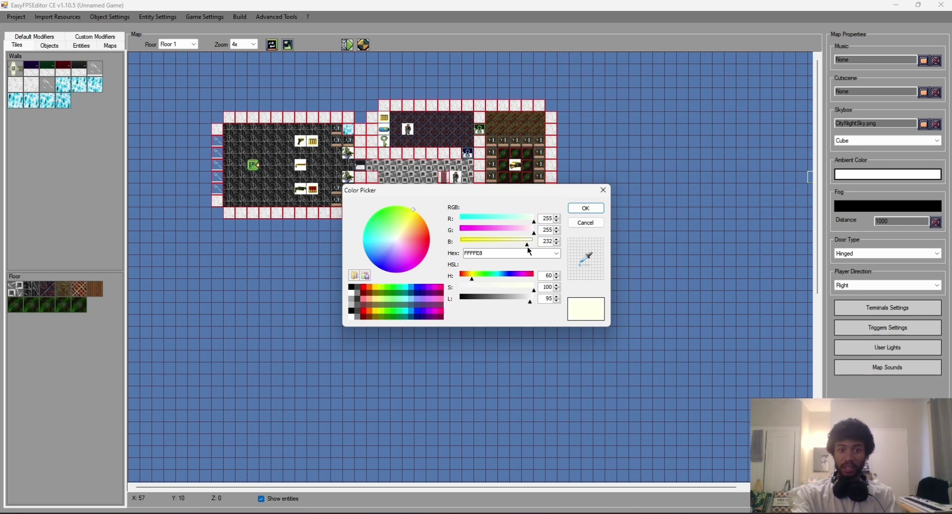
click(573, 224)
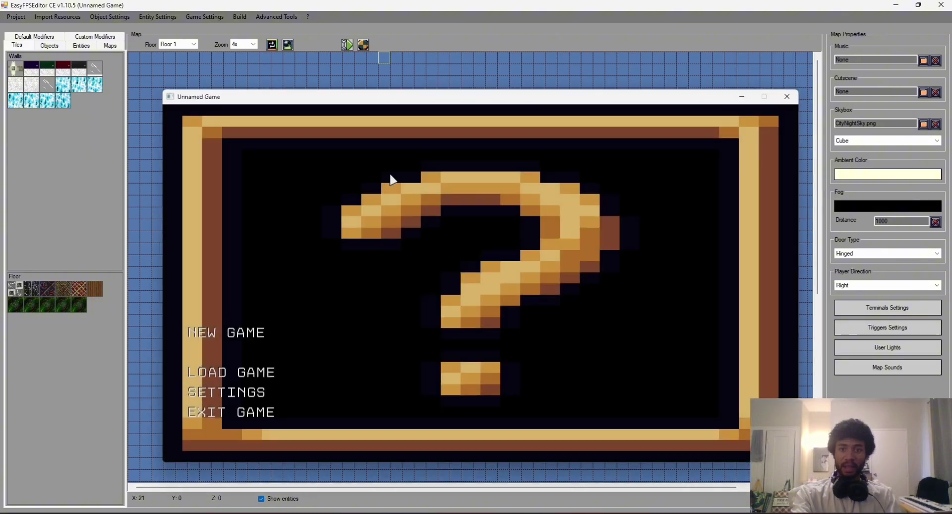
- Start a new test game, look around the starting room under the pale yellow ambient light, and exit
click(256, 330)
key(w)
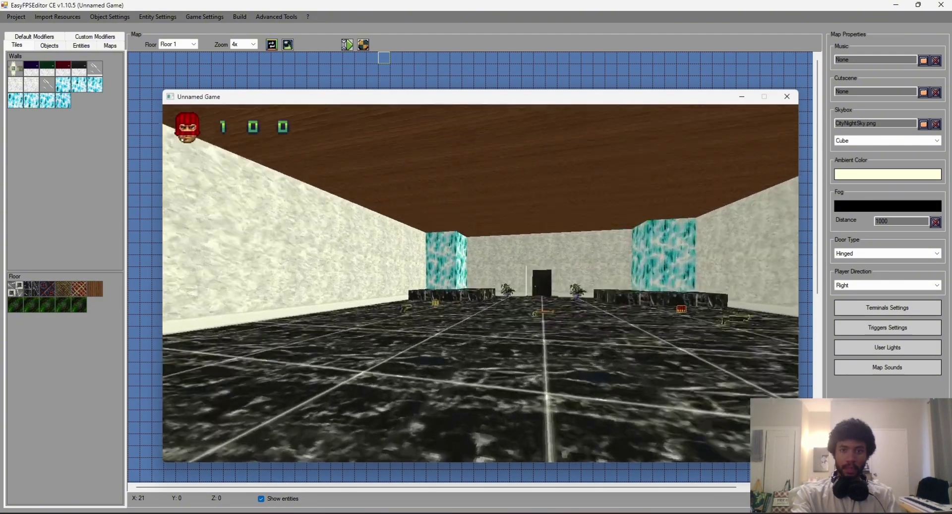
key(w)
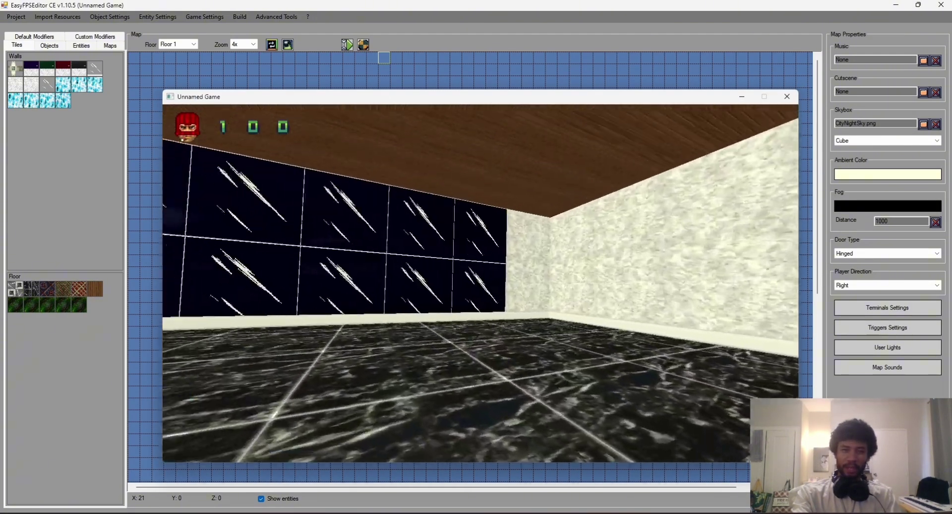
key(Right)
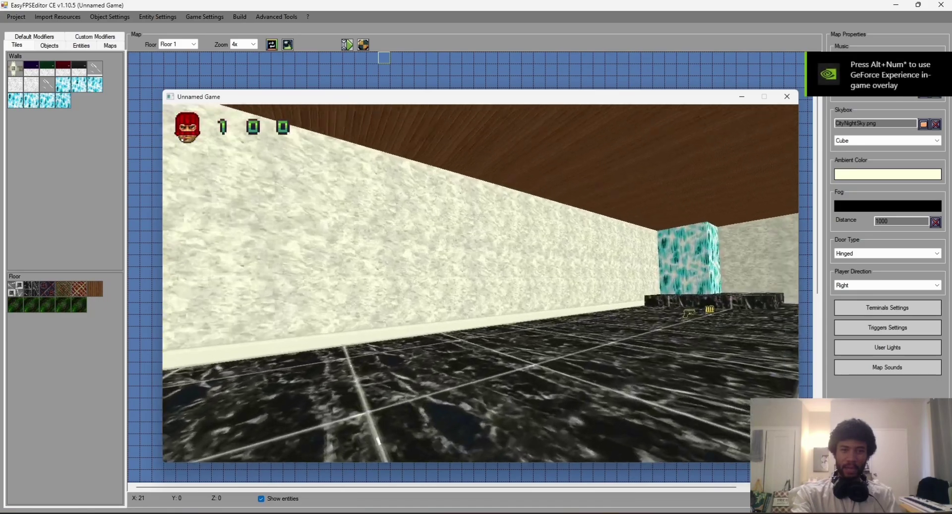
key(Up)
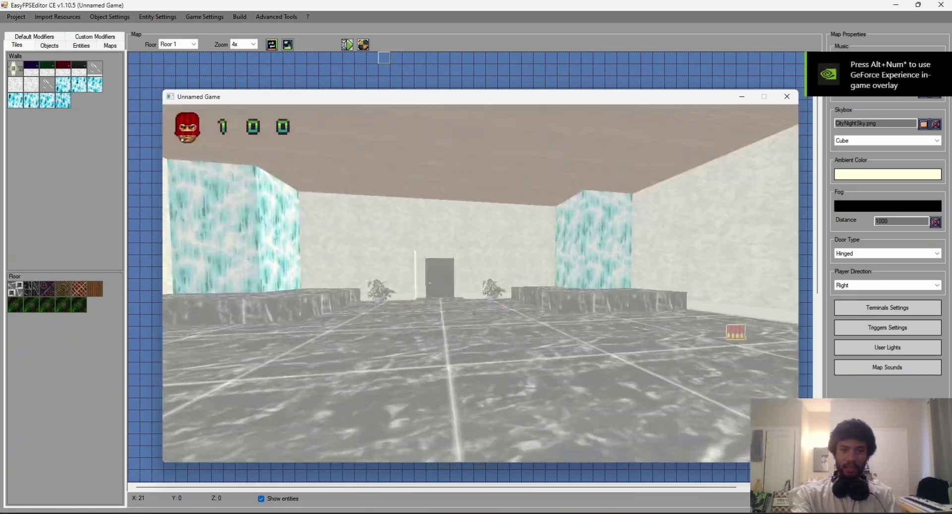
key(Left)
key(Left)
key(Escape)
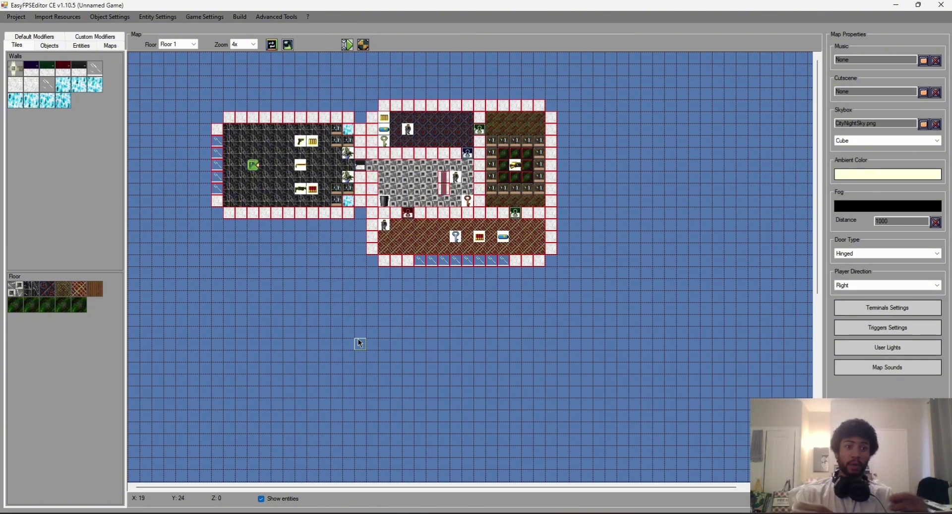
- Set the map's ambient color to the neutral gray 7A7A7A by reducing its lightness to 48 and saturation to 0
click(888, 174)
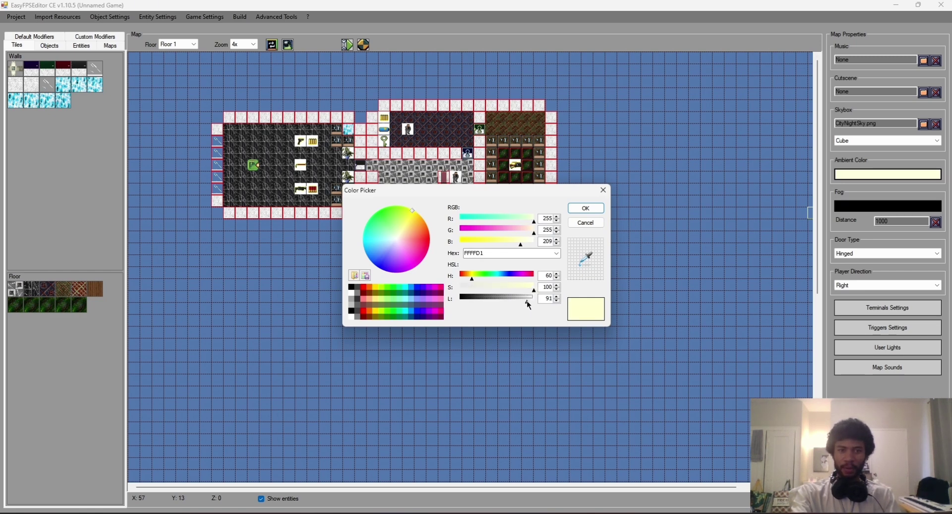
drag(527, 303, 496, 299)
click(457, 288)
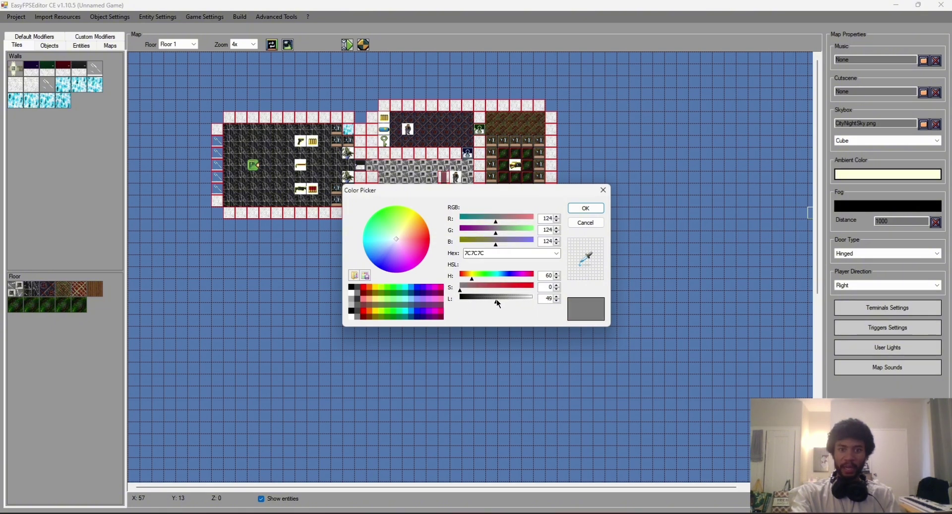
click(587, 209)
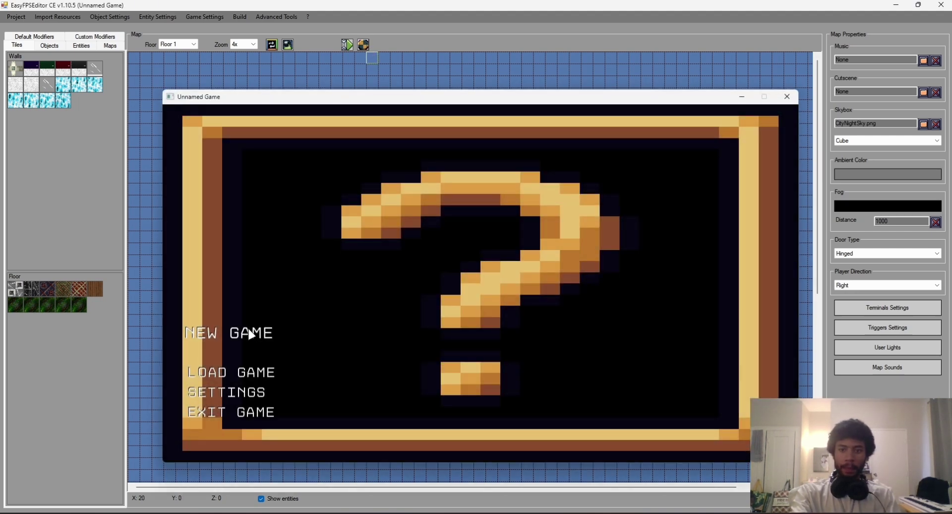
- Start a new test game, walk forward to check the starting room under the gray ambient light, and exit
click(251, 331)
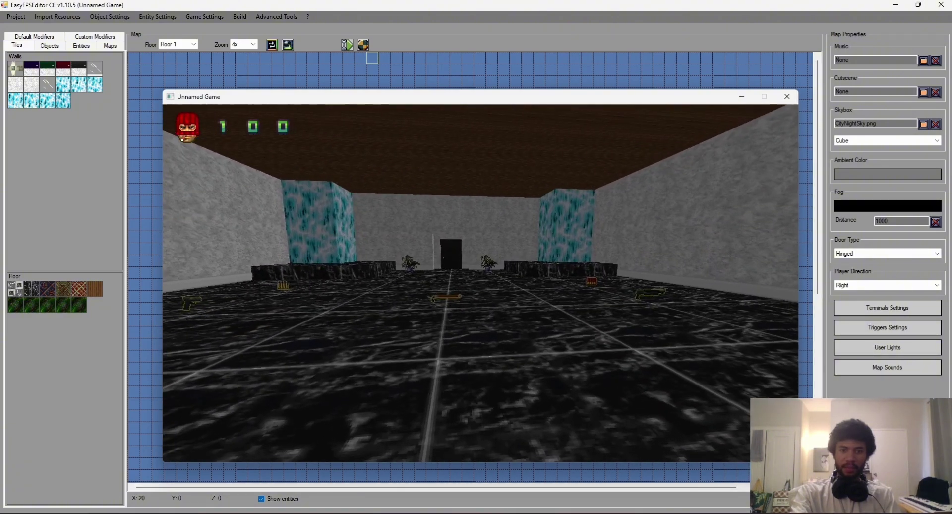
key(w)
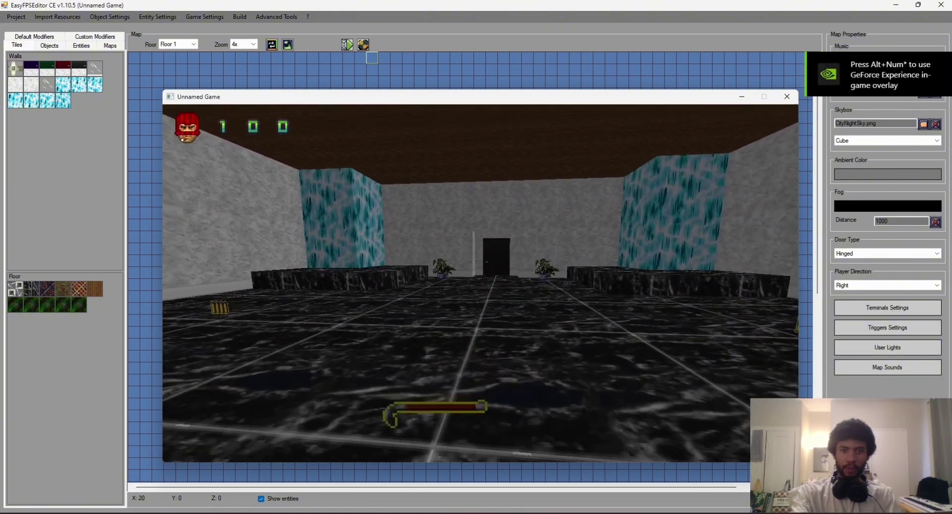
key(w)
key(s)
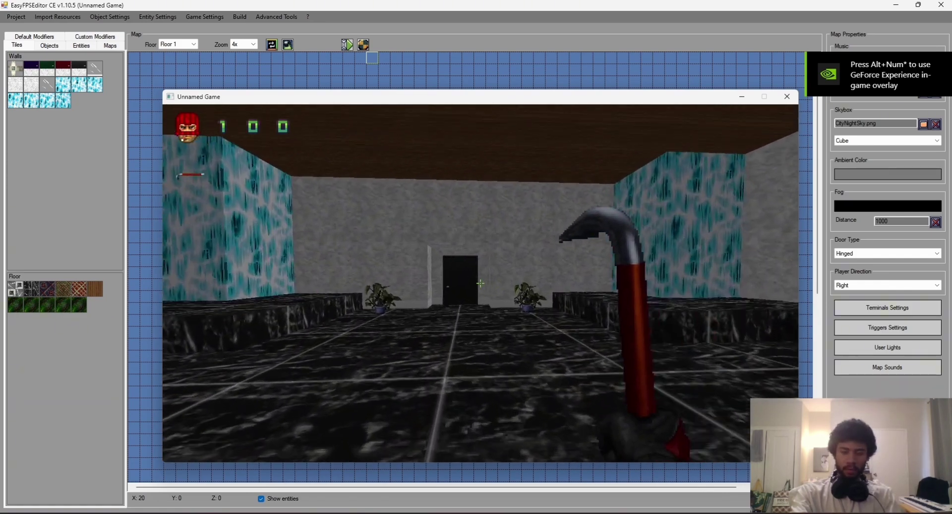
key(Escape)
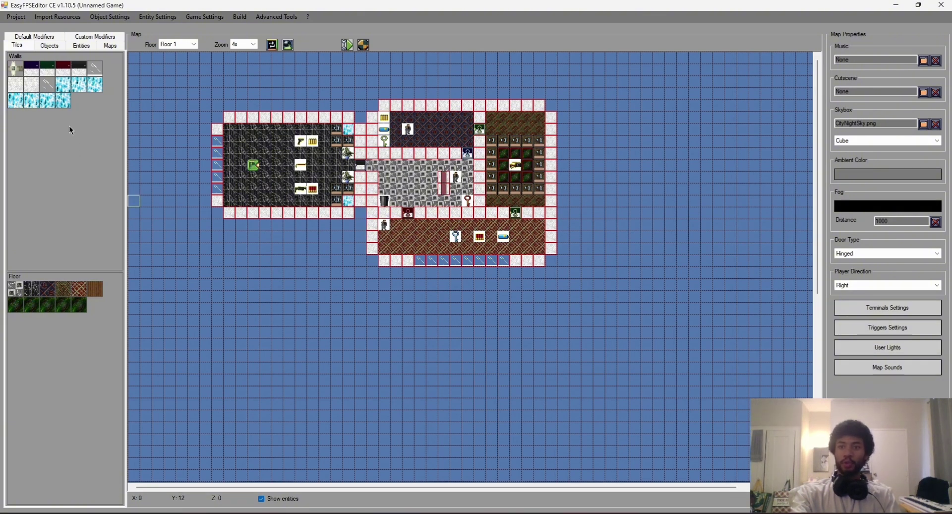
- Place a small, a medium and a large white light in a row along the upper wall of the starting room
click(50, 45)
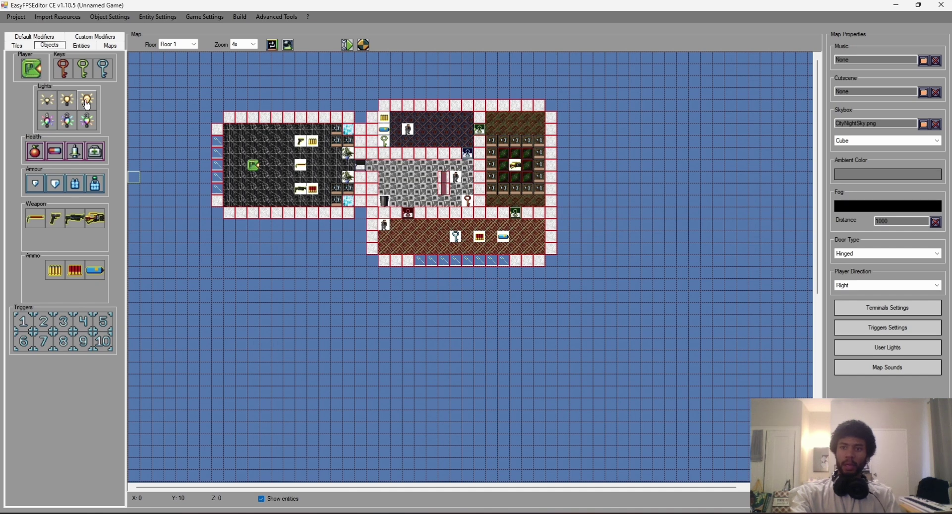
click(49, 105)
click(312, 166)
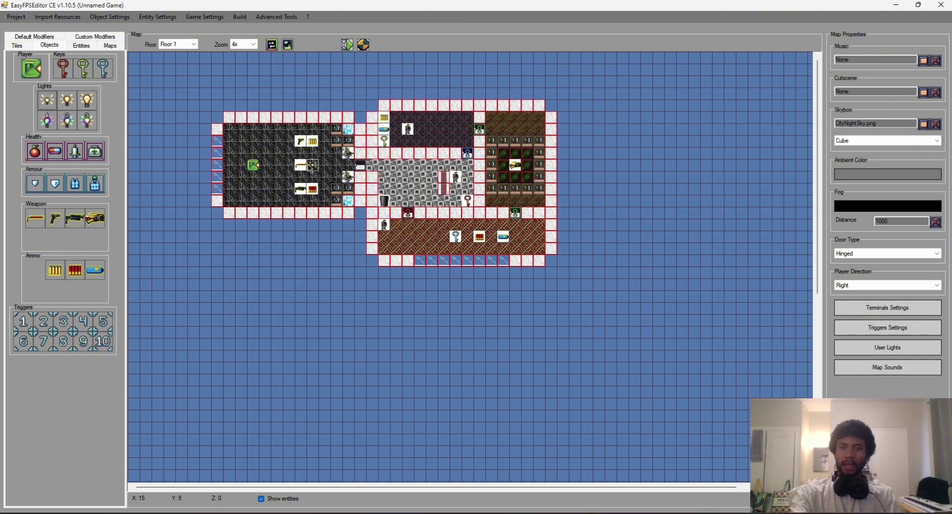
drag(311, 168, 234, 136)
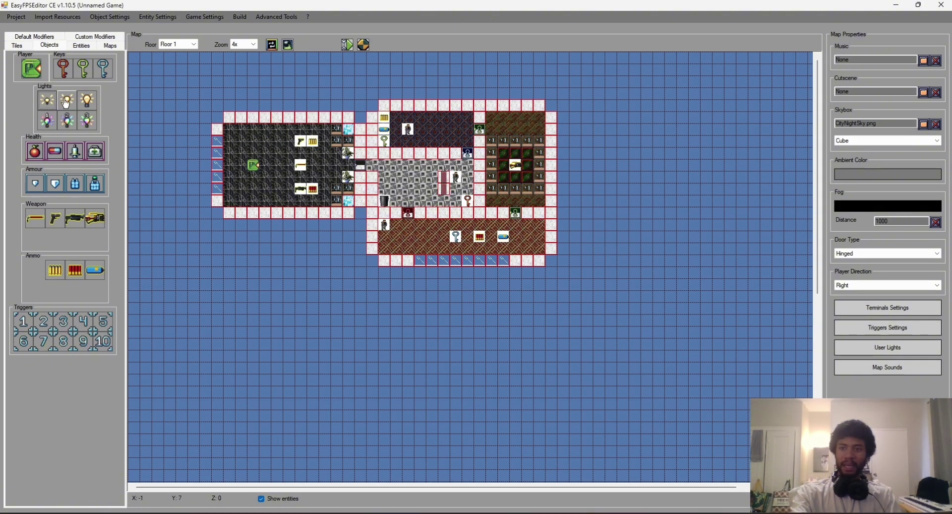
click(66, 103)
click(230, 131)
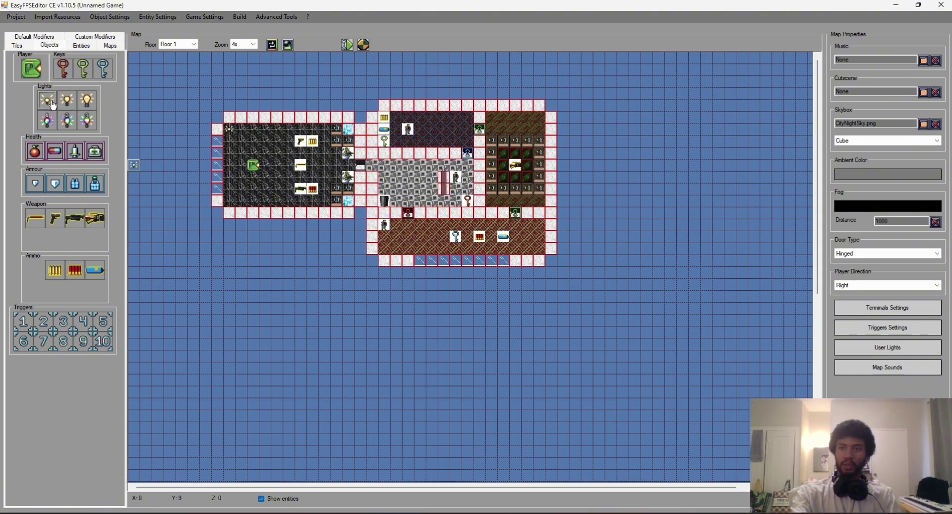
click(67, 101)
click(276, 131)
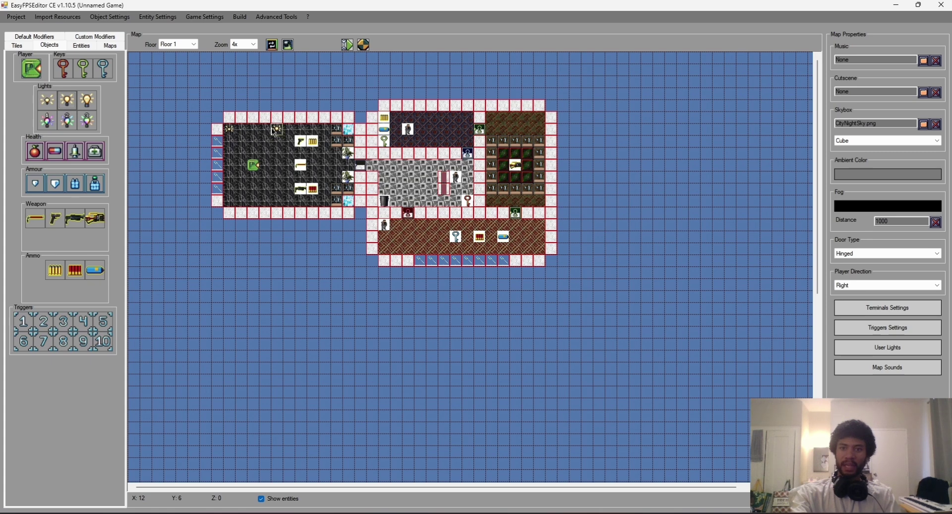
click(87, 100)
click(300, 132)
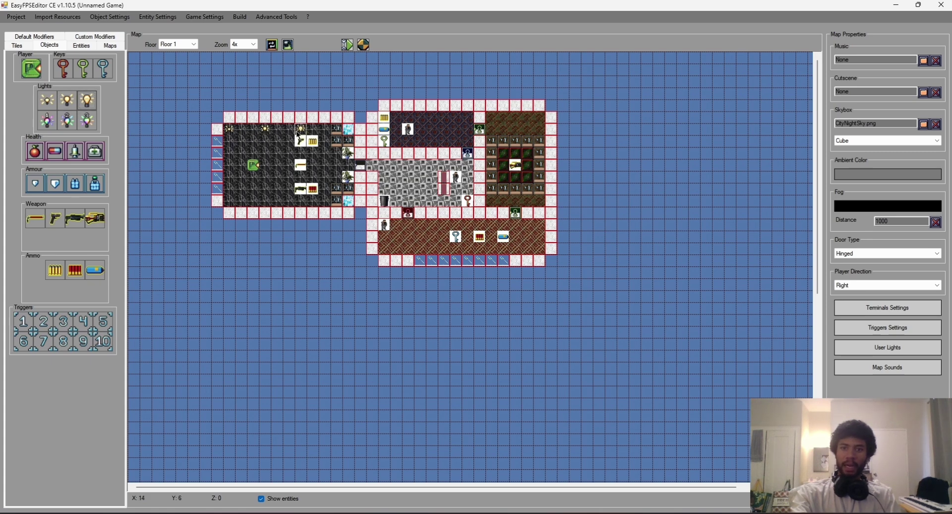
click(280, 143)
- Start a new test game, examine how the small, medium and large white lights illuminate the starting room's wall, and exit
click(366, 45)
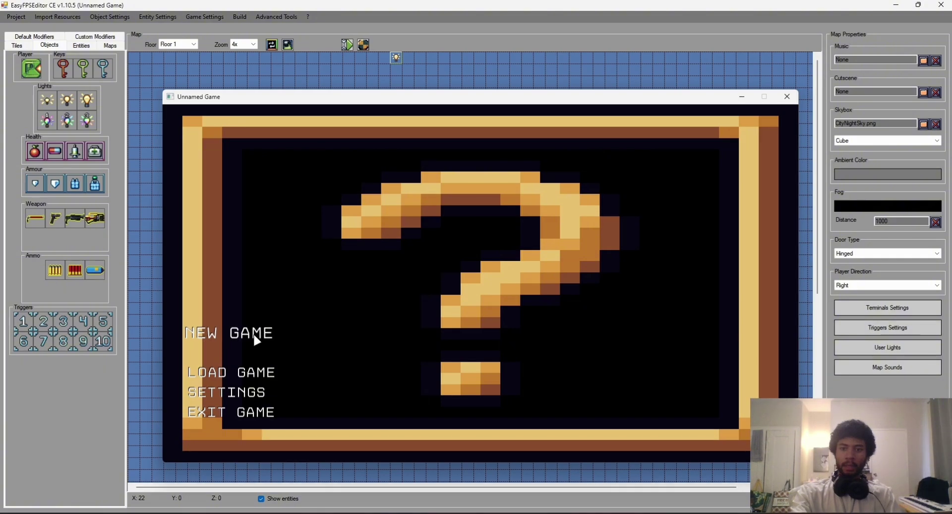
click(253, 335)
key(Left)
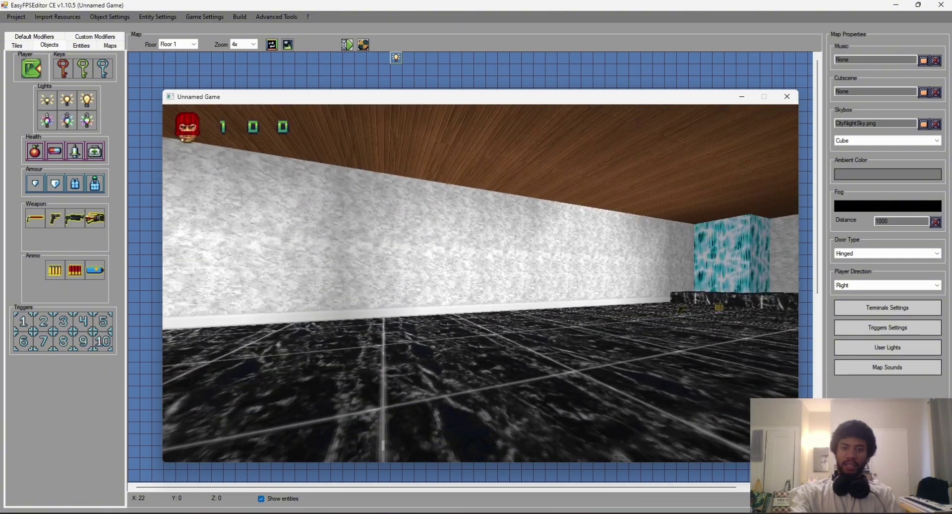
key(w)
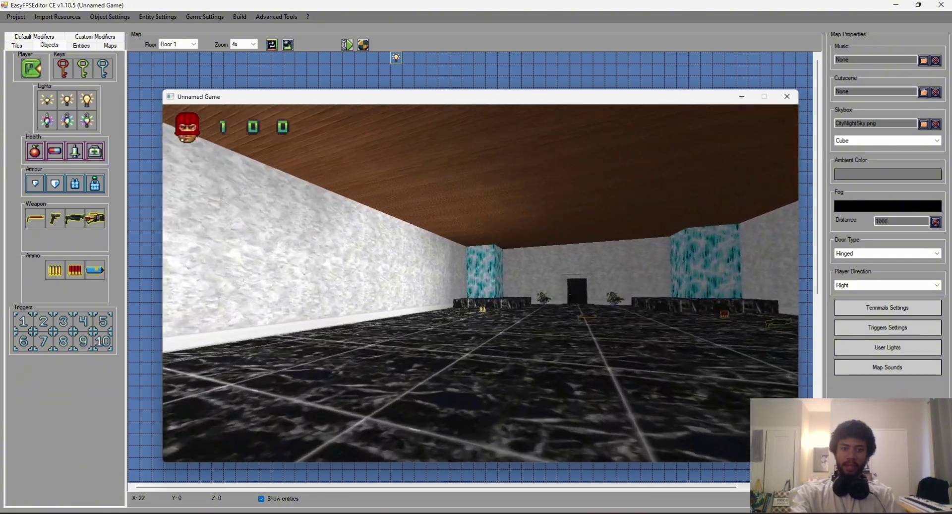
key(Left)
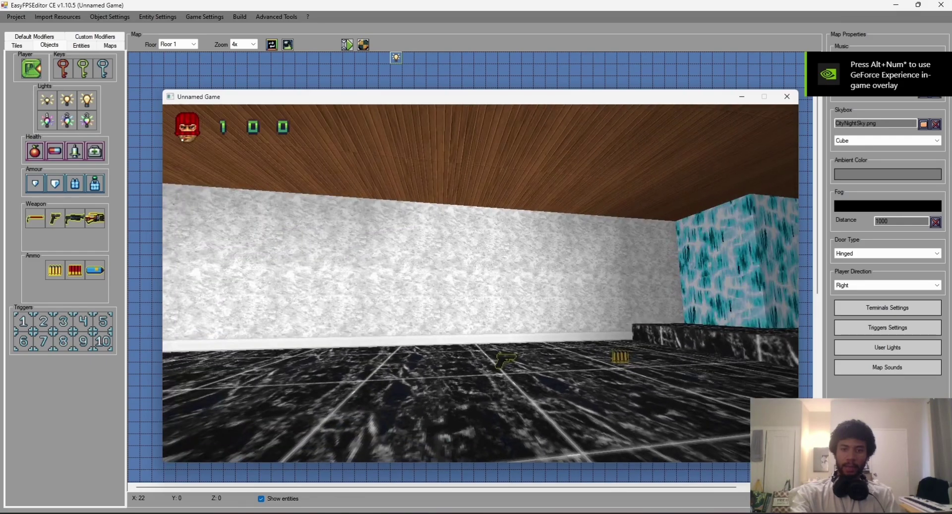
key(Right)
key(Left)
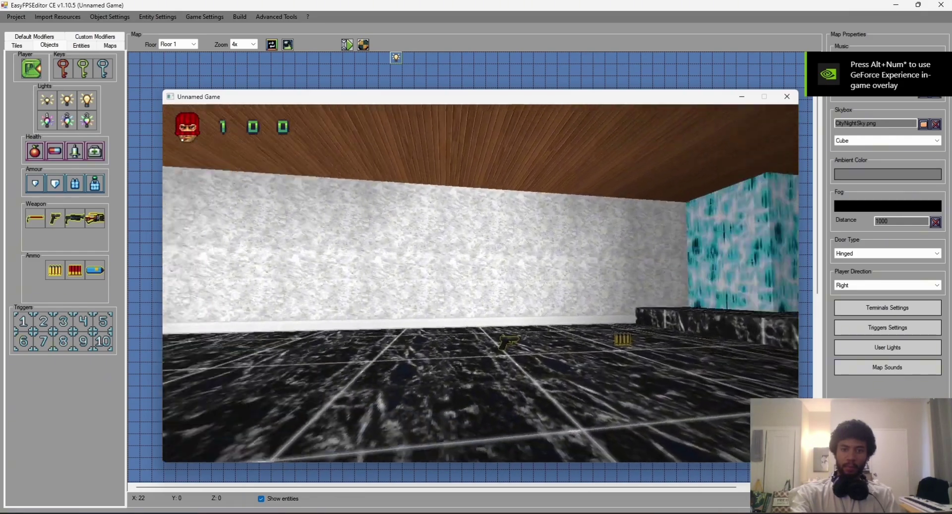
key(Up)
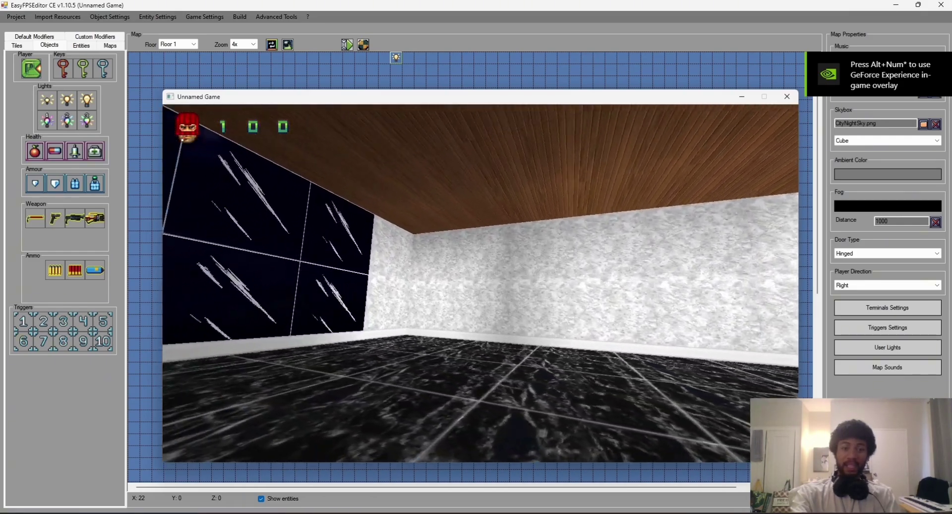
key(Right)
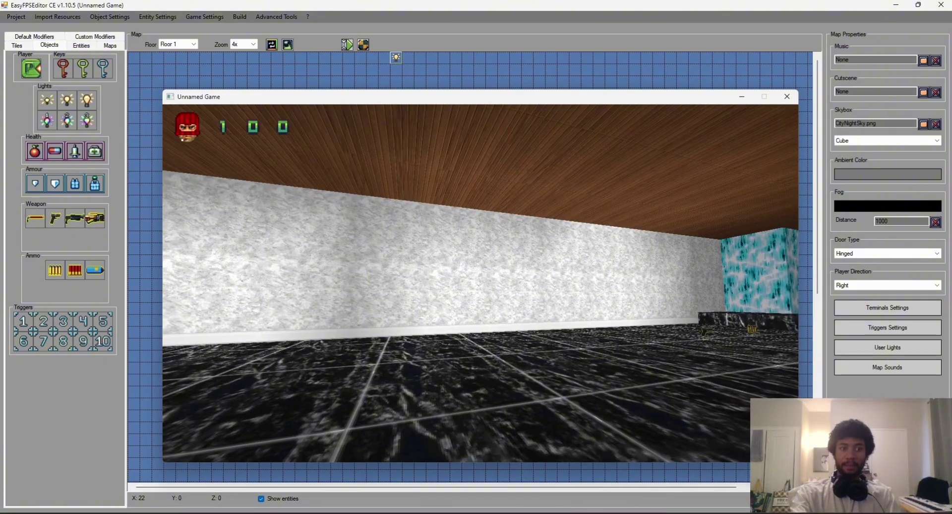
key(Left)
key(Left)
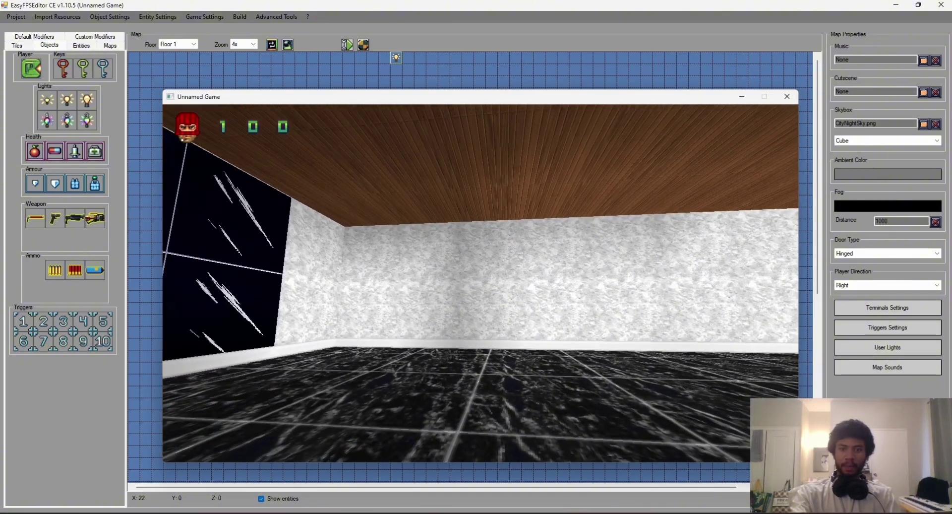
key(Right)
key(Right)
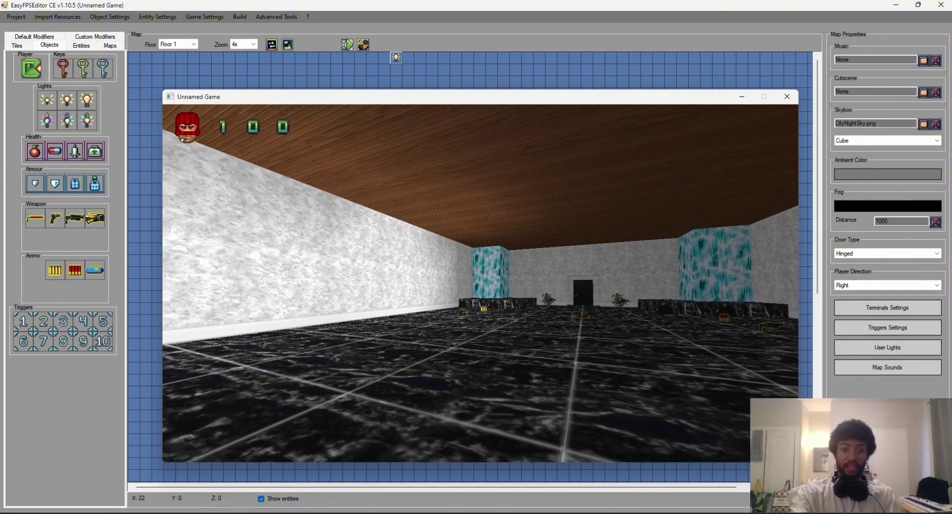
key(Left)
key(Left)
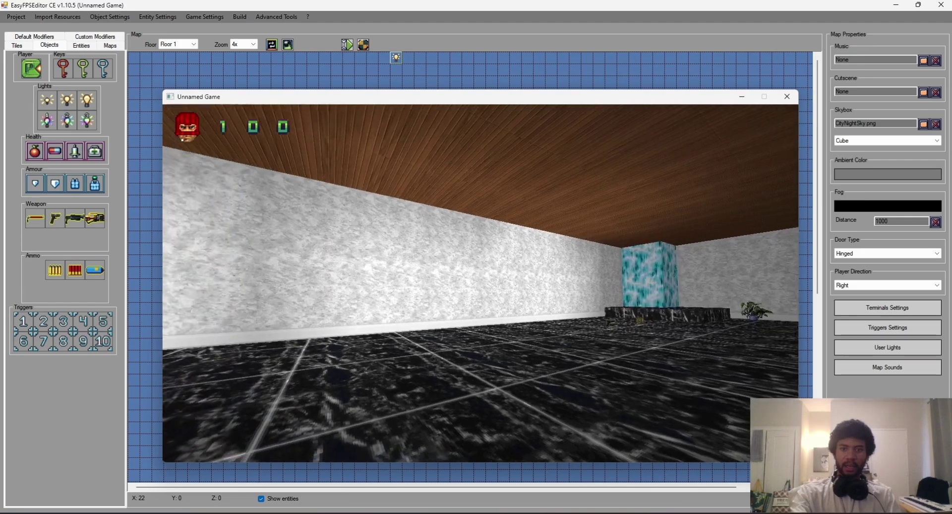
key(Left)
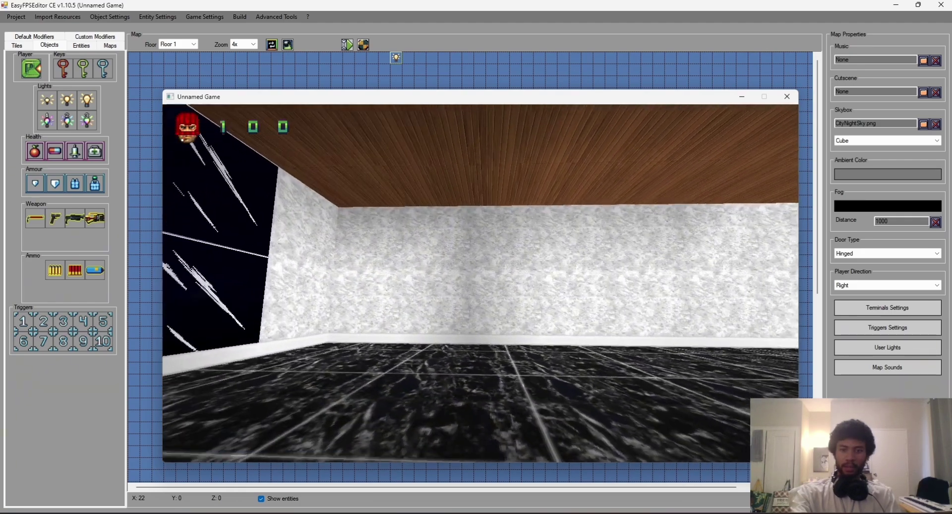
key(Escape)
click(250, 417)
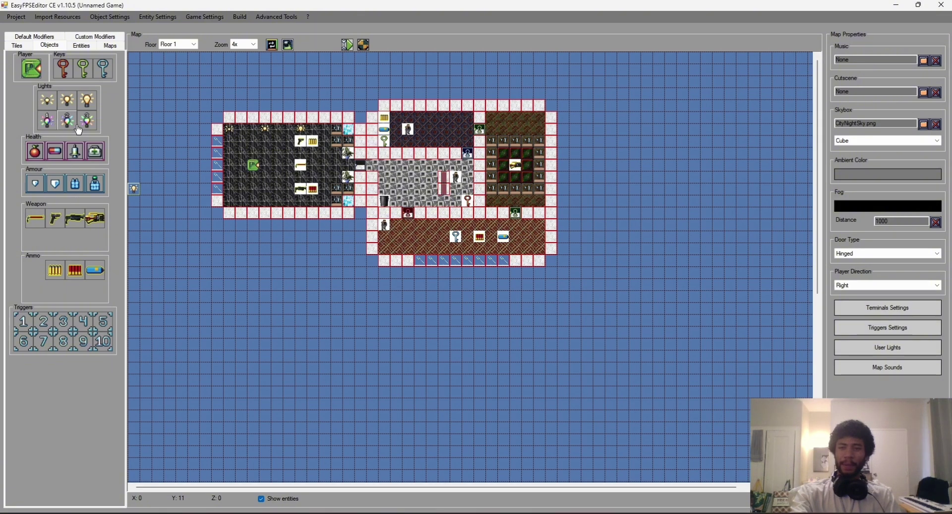
- Place user lights 1, 2 and 3 in a row along the lower wall of the starting room
click(230, 202)
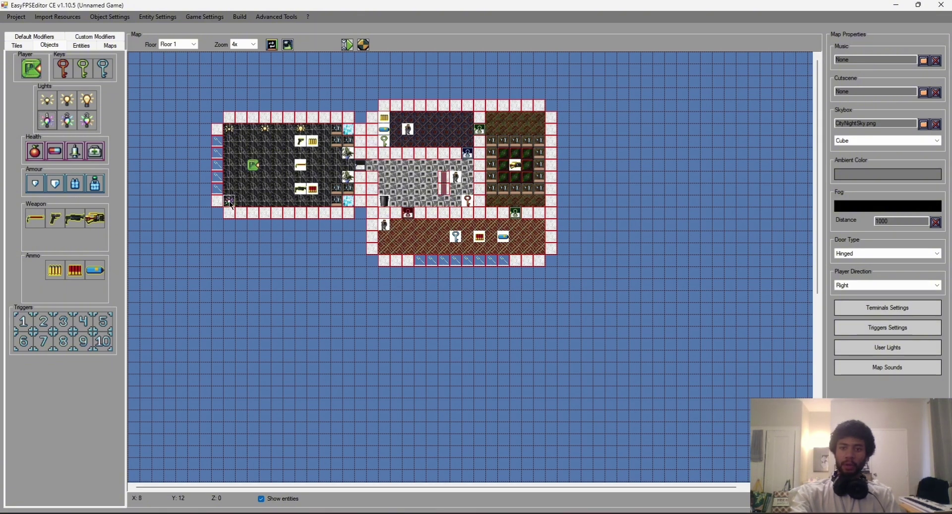
click(67, 120)
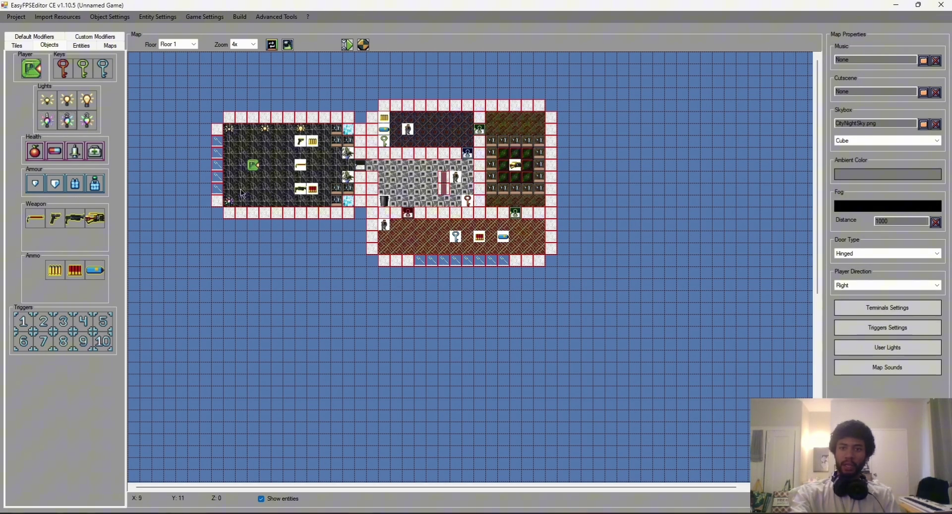
click(266, 201)
click(87, 120)
click(302, 201)
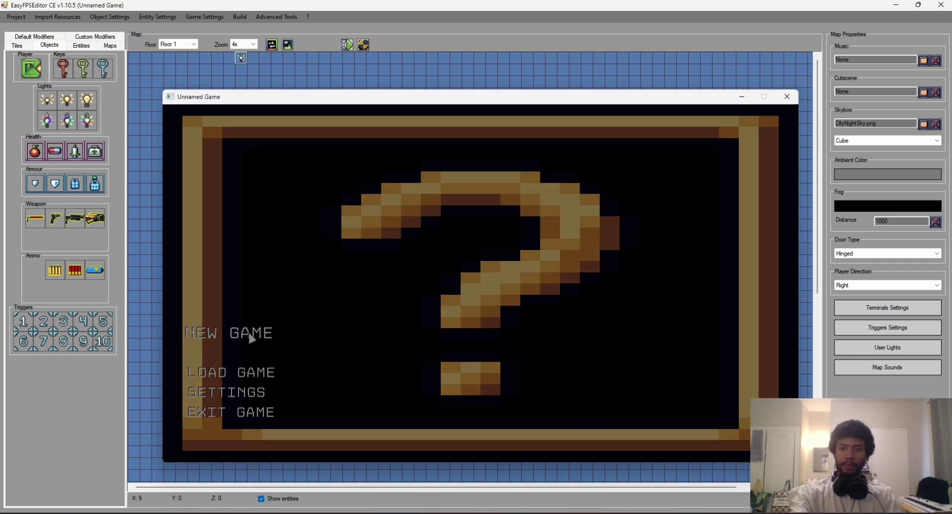
- Start a new test game, look around the starting room with the uncolored user lights added, and exit
click(254, 332)
key(Right)
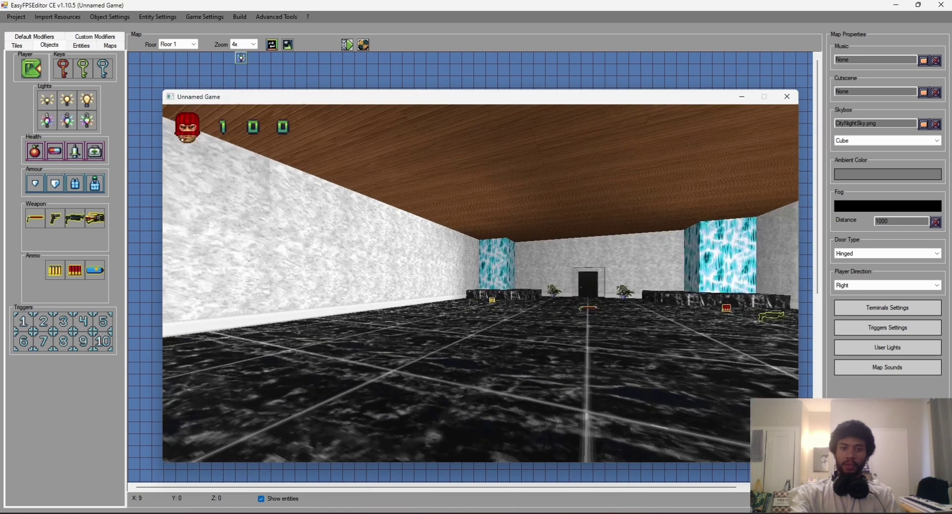
key(Right)
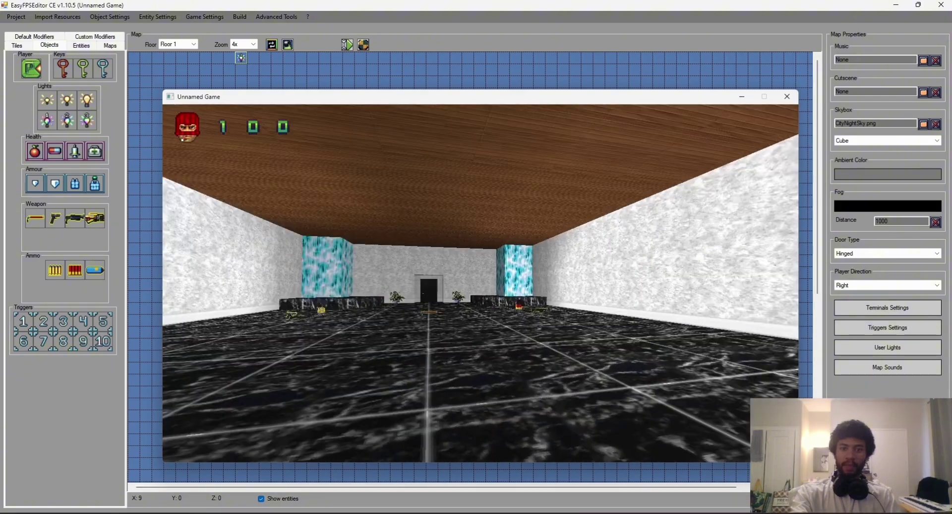
key(Right)
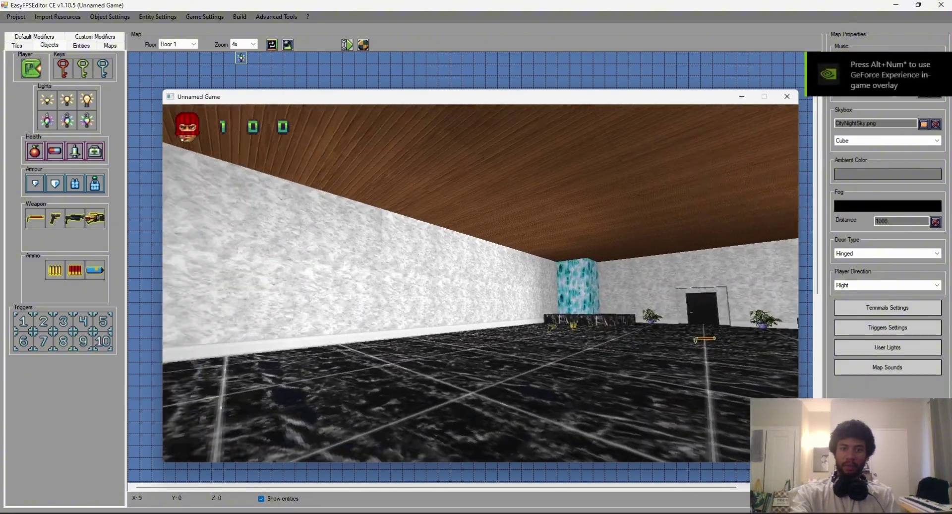
key(Escape)
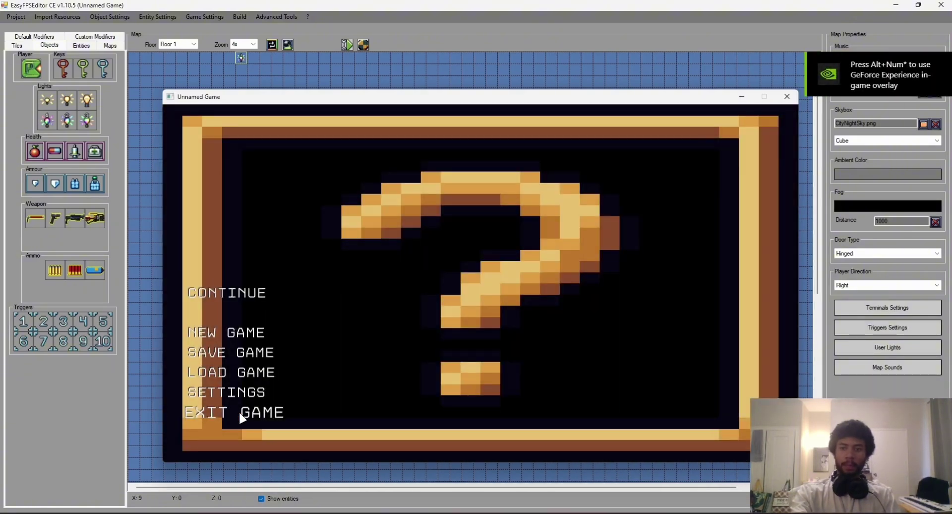
click(239, 411)
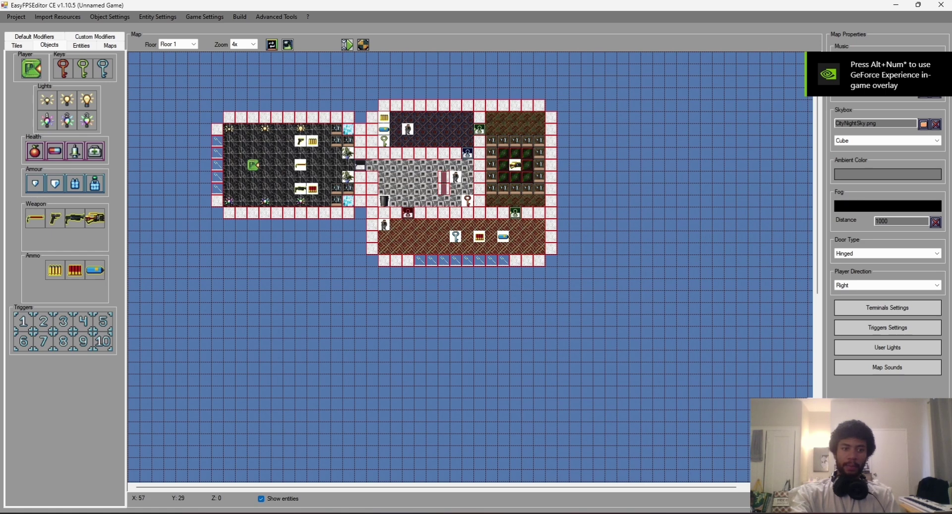
- Open the map's user light settings and set the Light 1 color to red
click(895, 353)
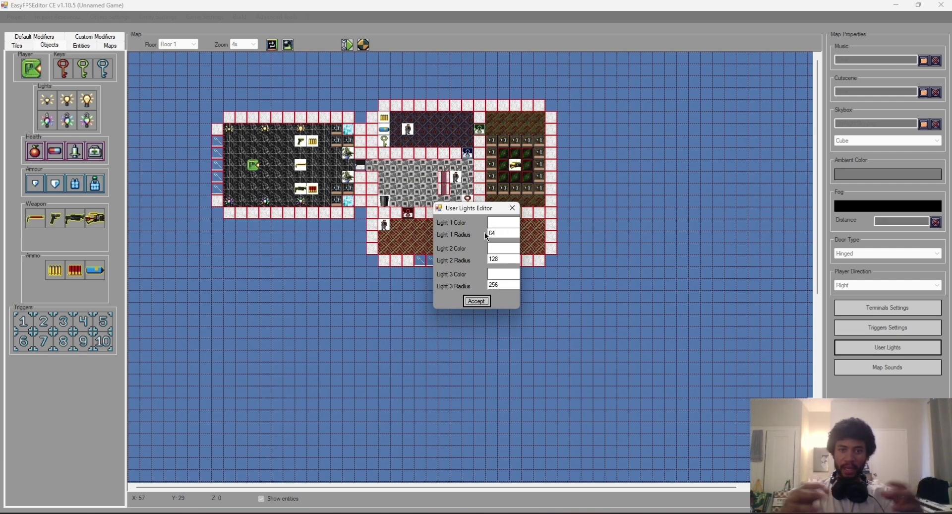
click(495, 222)
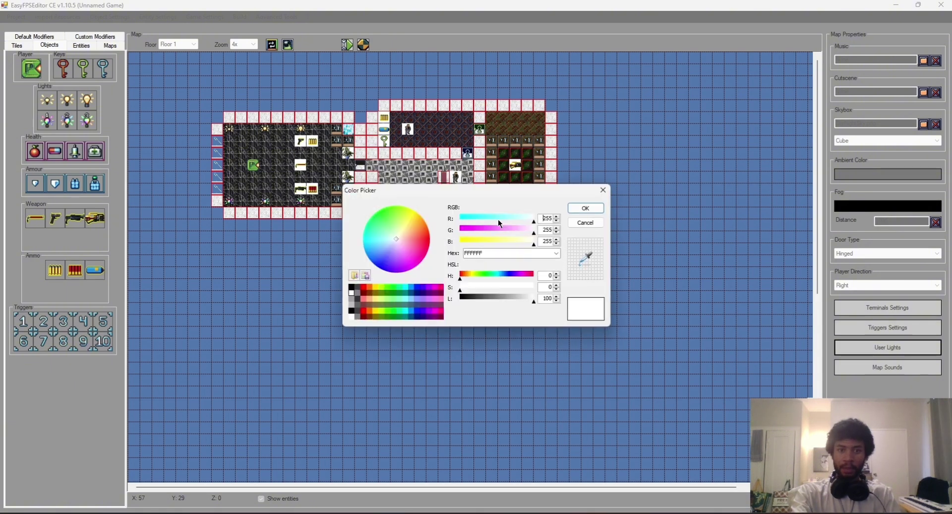
drag(406, 243, 451, 241)
click(585, 208)
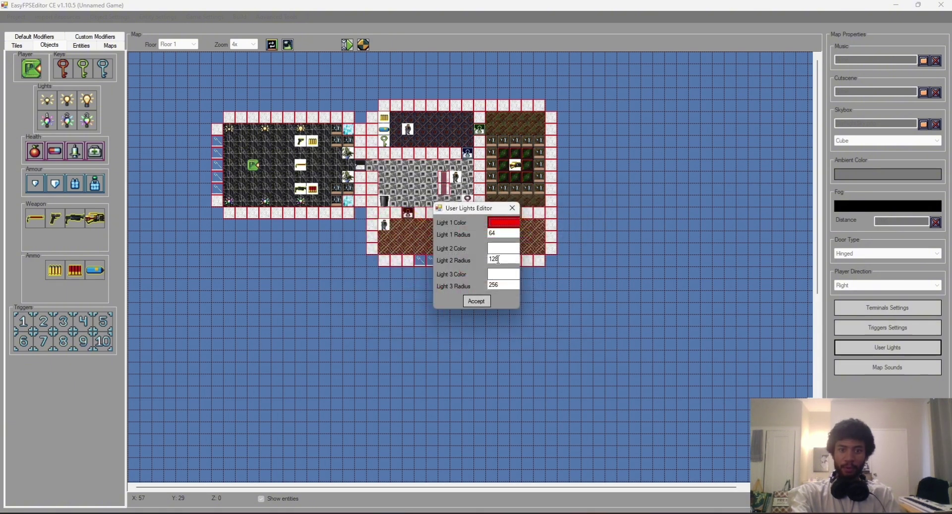
- Set the Light 2 color to bright green
click(499, 273)
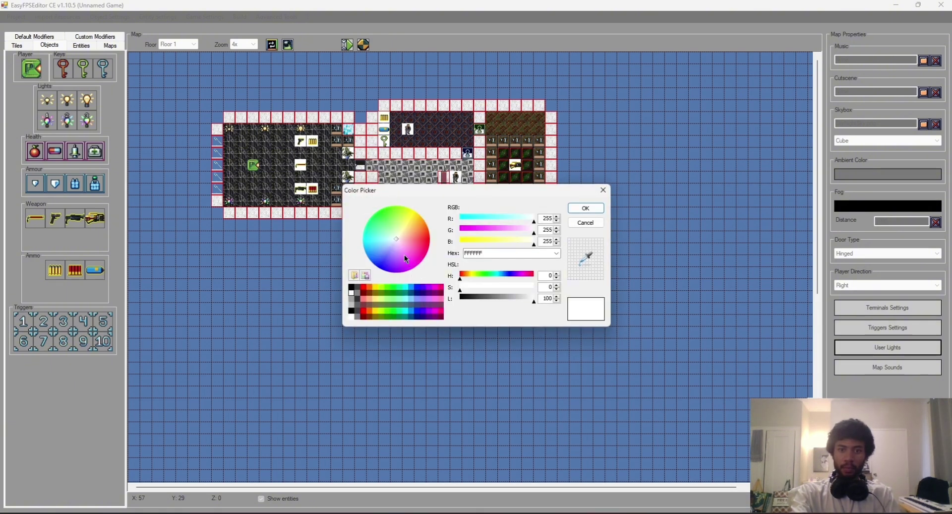
drag(405, 258, 369, 199)
click(586, 207)
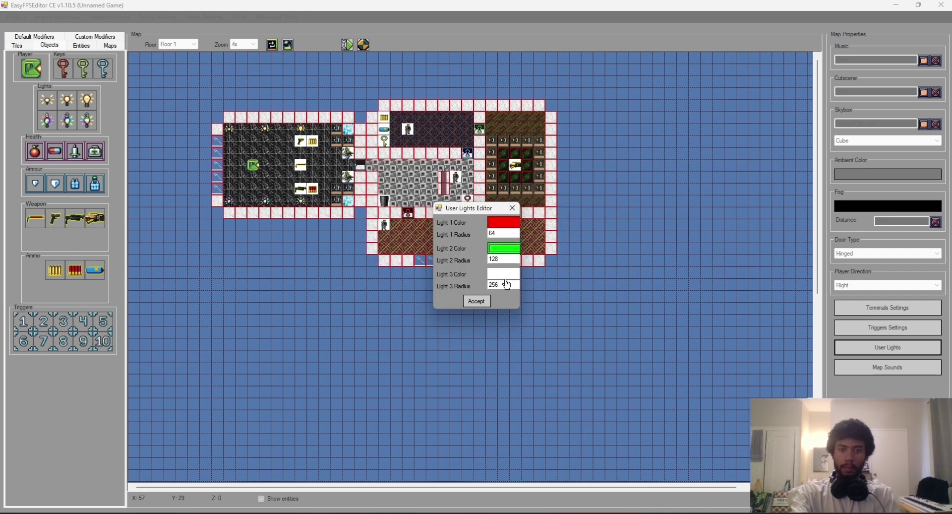
- Set the Light 3 color to the blue 0009FF and accept the user light settings
click(503, 284)
click(421, 288)
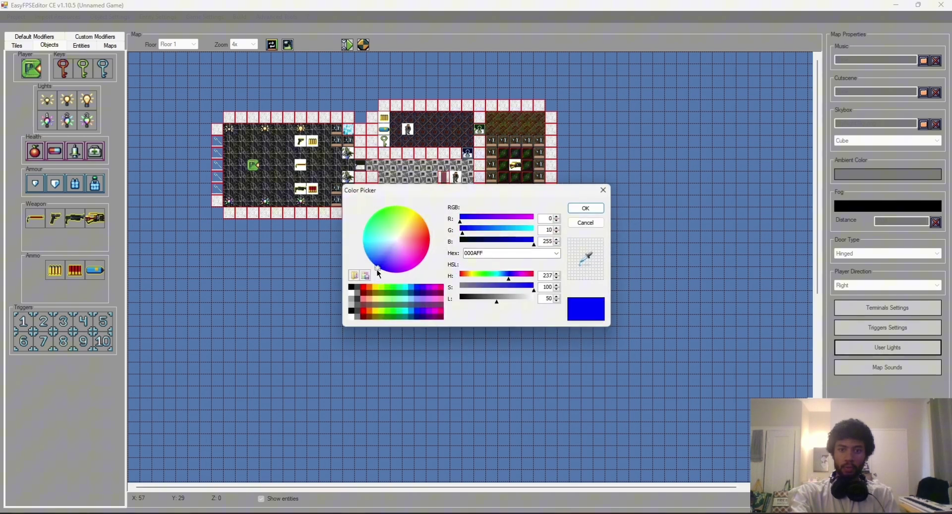
click(585, 208)
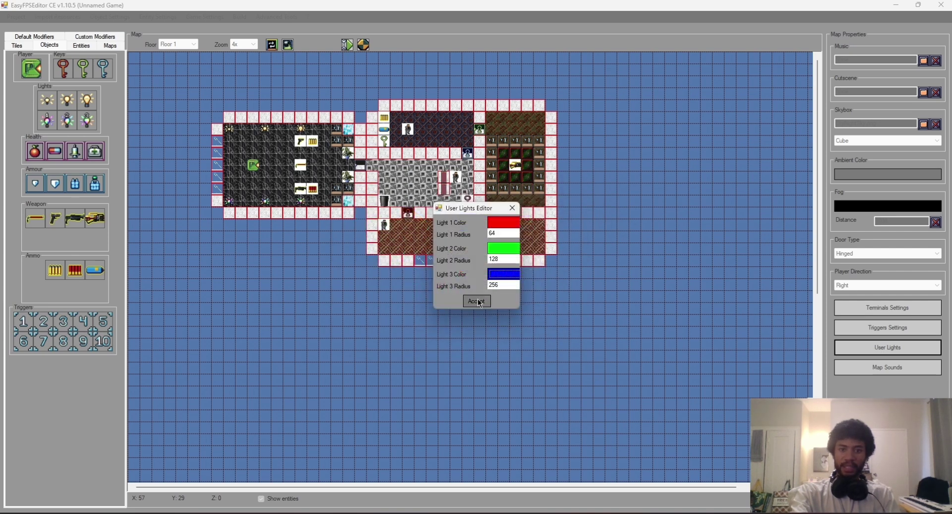
click(477, 302)
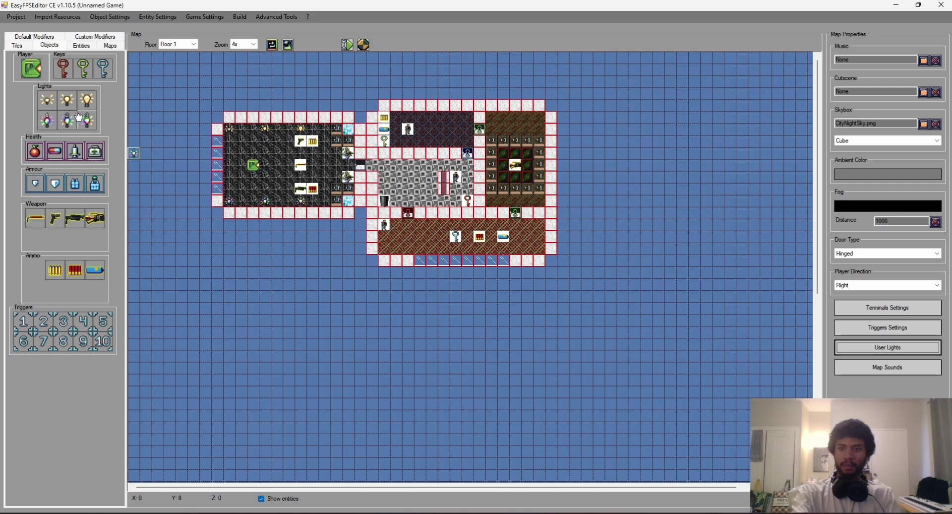
- Start a new test game, check the red, green and blue user lights against the white-lit wall, and exit
click(363, 48)
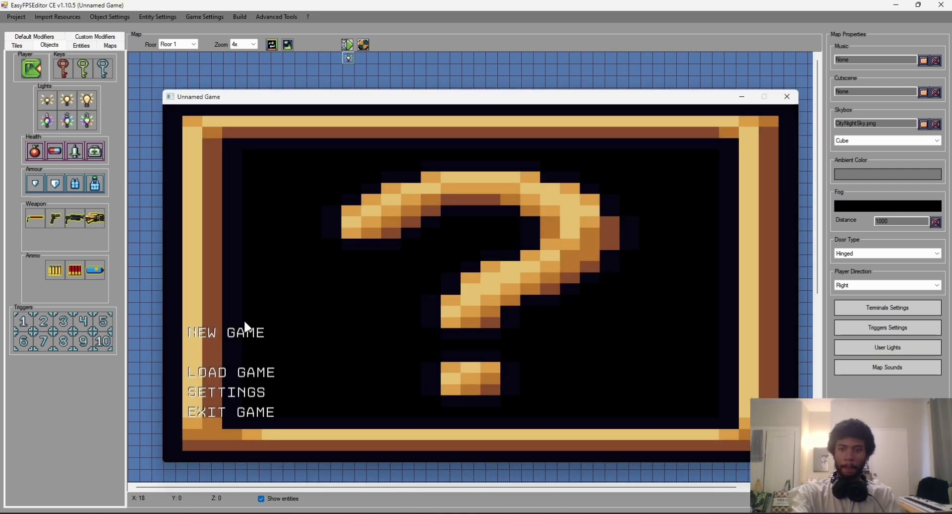
click(246, 330)
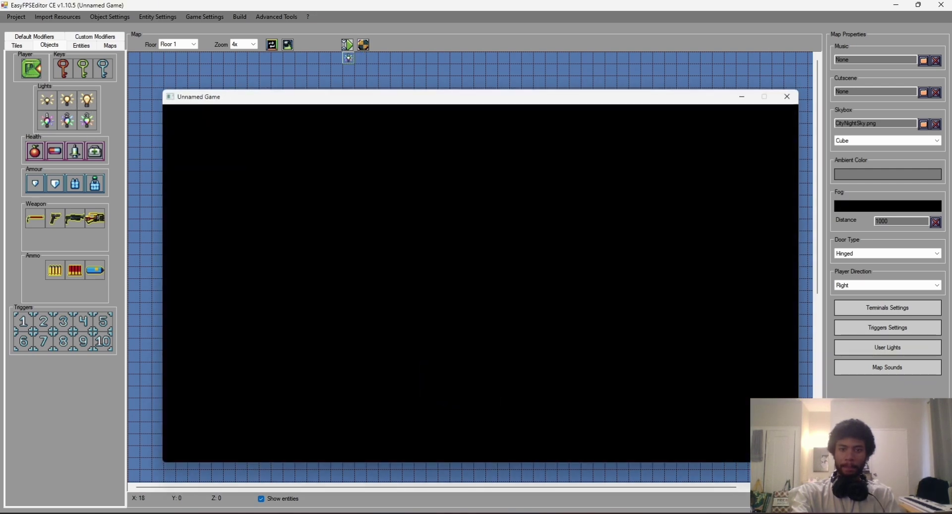
key(Right)
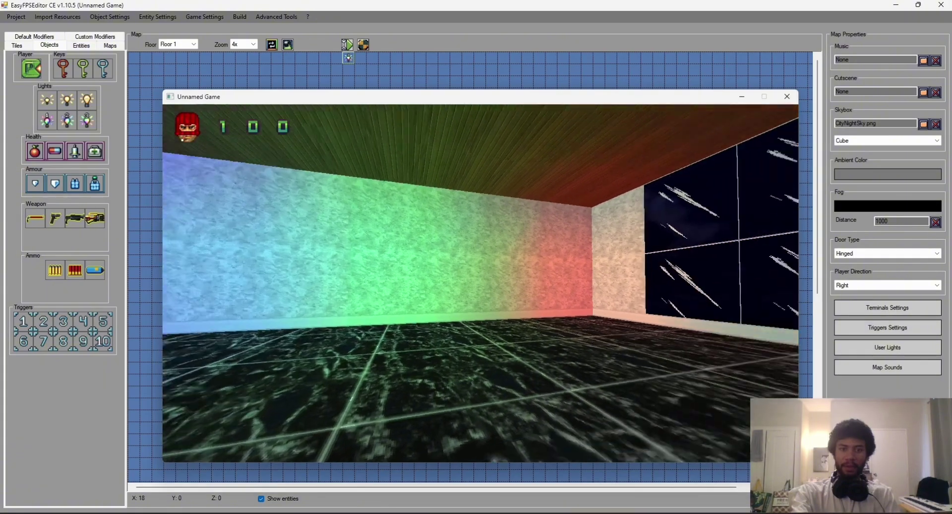
key(Left)
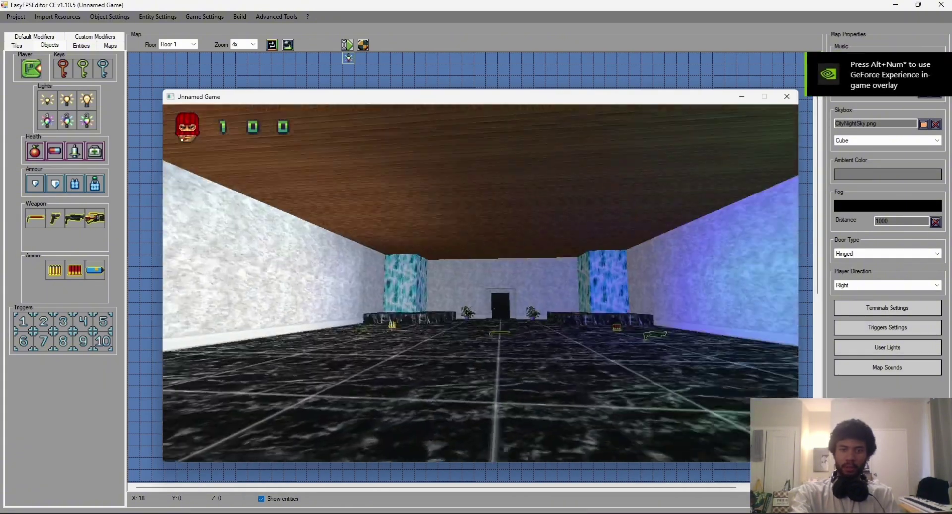
key(w)
key(Left)
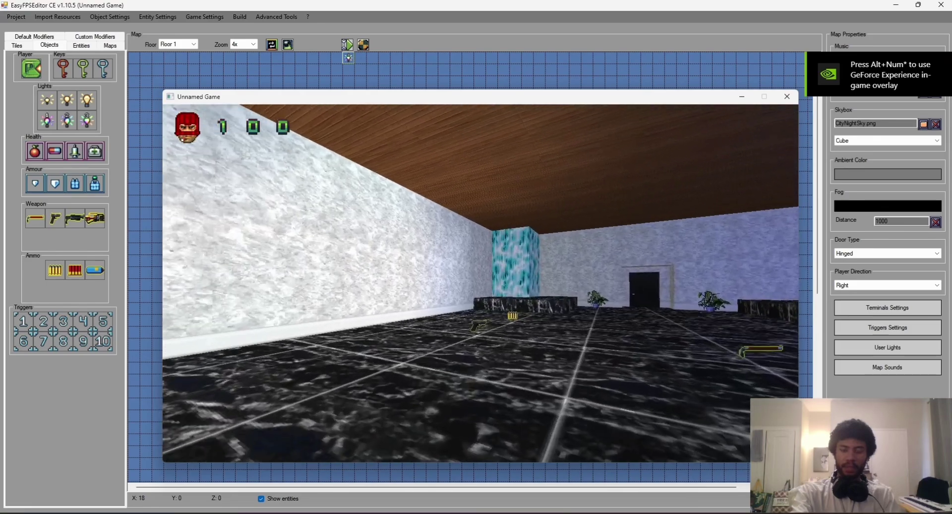
key(Right)
key(Escape)
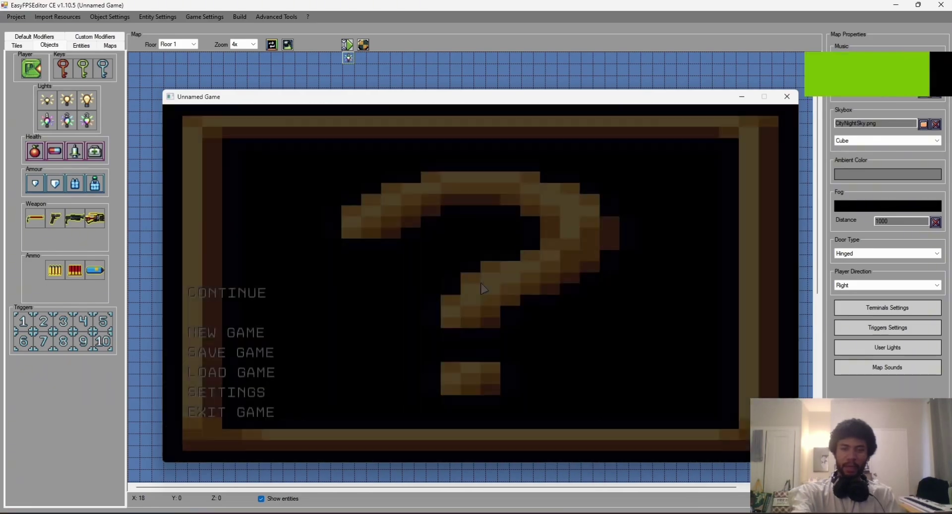
click(231, 413)
- Darken the map's ambient color to a dark gray
click(897, 178)
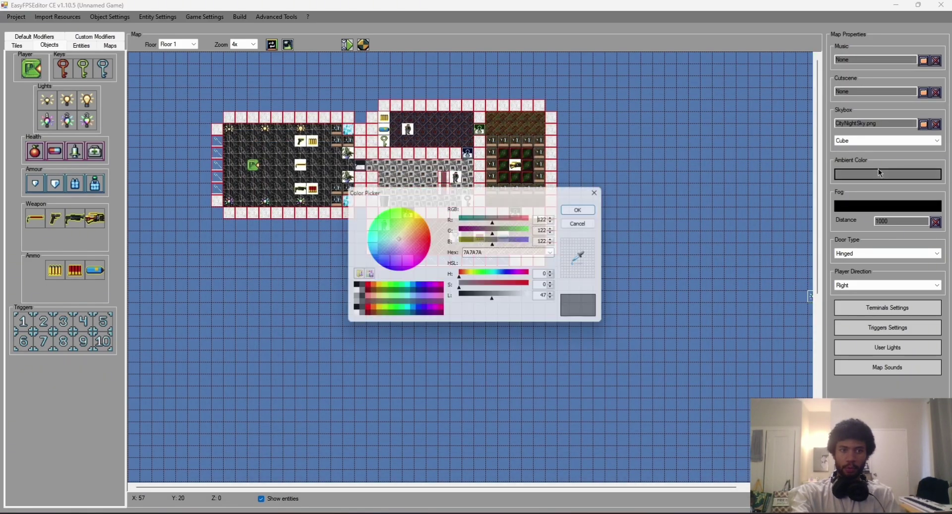
drag(497, 296, 478, 302)
click(586, 208)
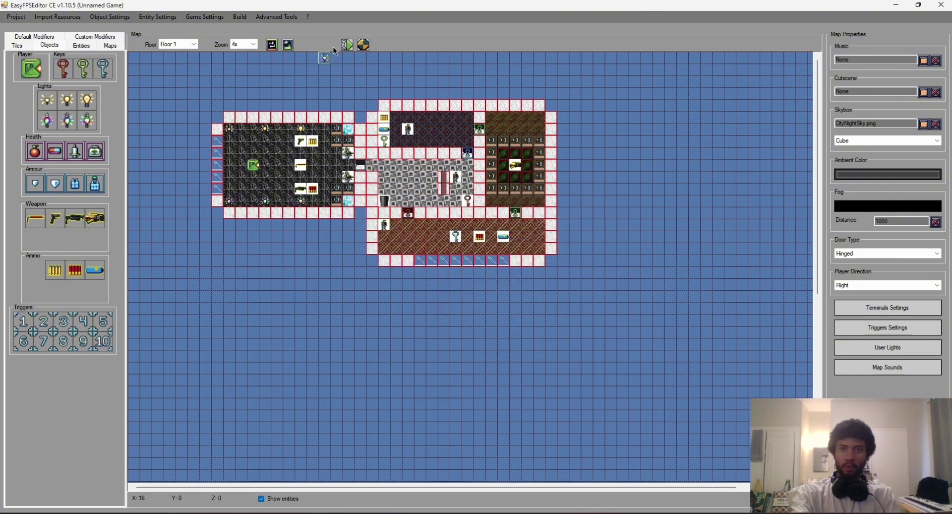
- Start a new test game, check how the colored user lights look under the darker ambient color, and exit
click(362, 44)
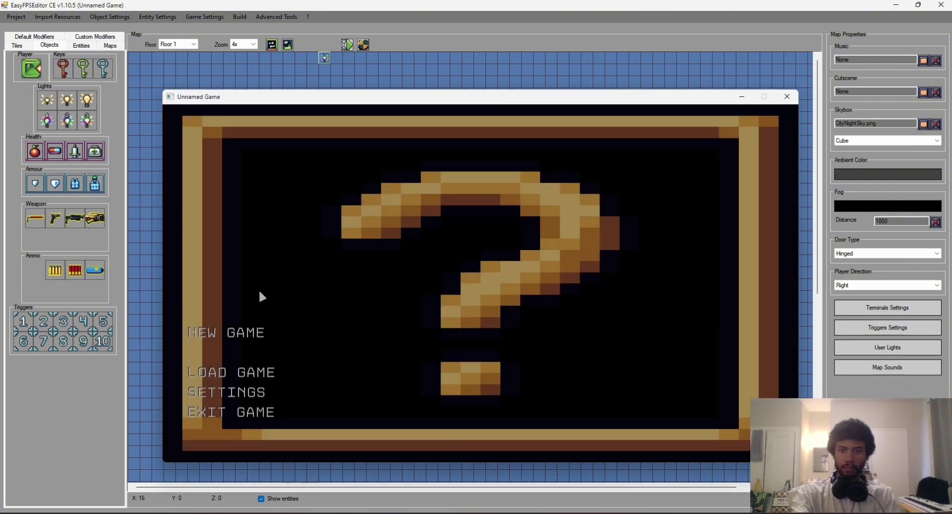
click(236, 339)
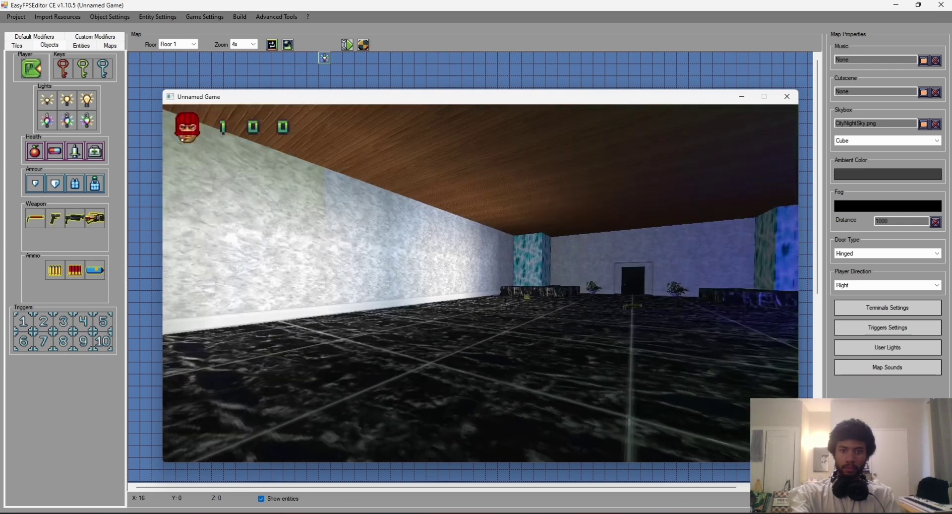
key(w)
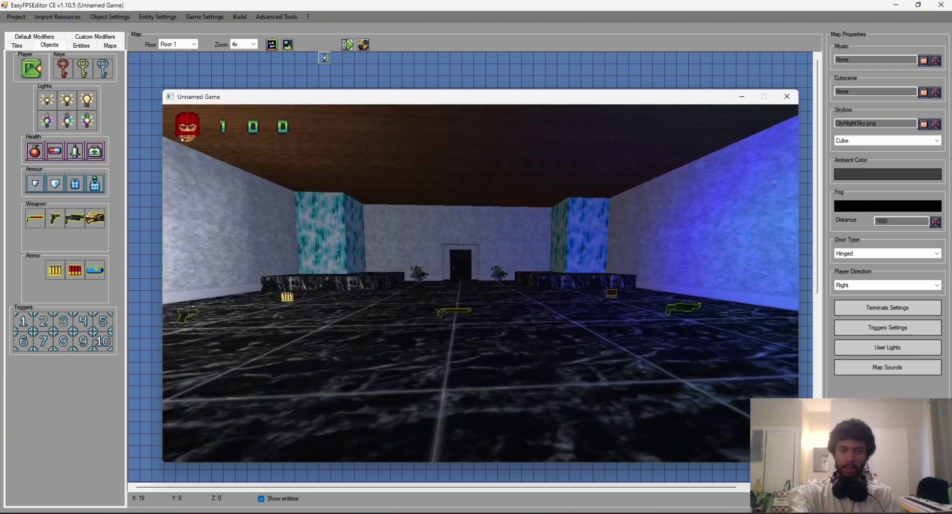
key(Escape)
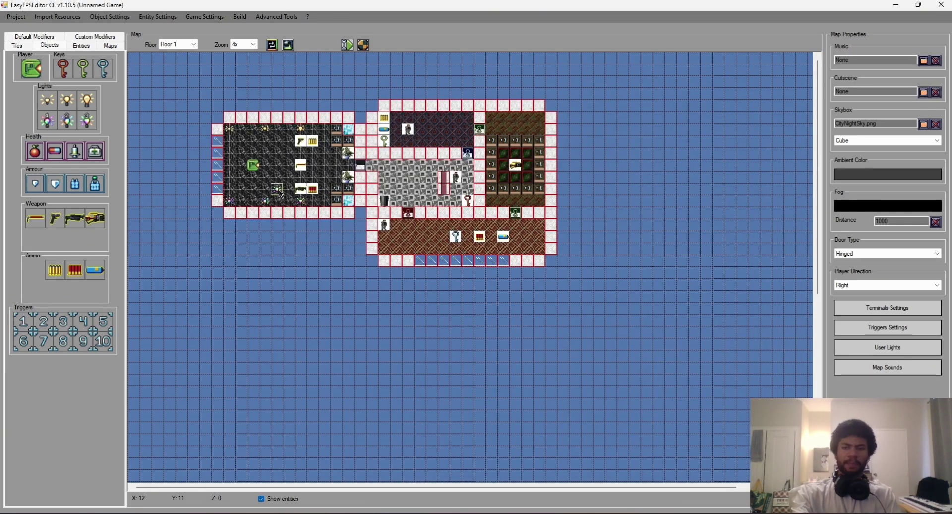
drag(266, 181, 261, 159)
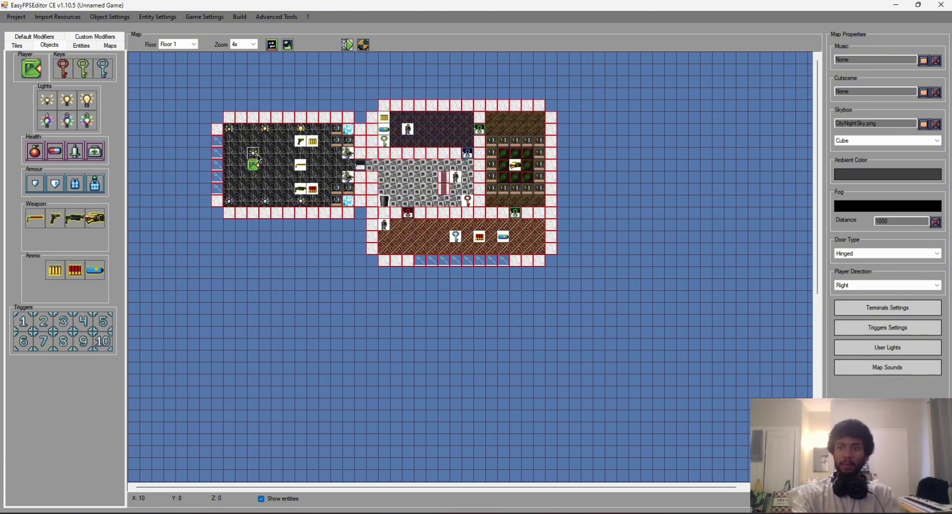
- Place white wall blocks at X 16, Y 6 and X 16, Y 12 on Floor 1, and at the same cells on Floor 2
click(19, 46)
click(35, 37)
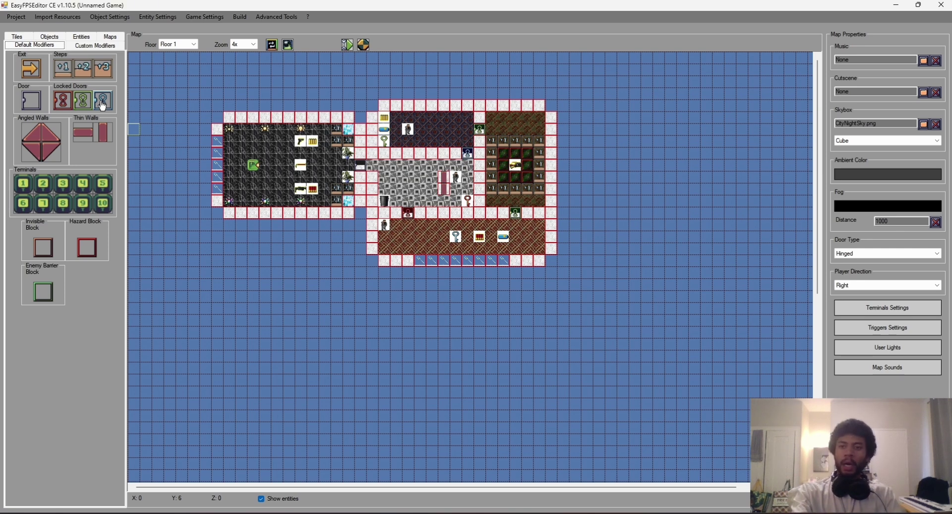
click(95, 45)
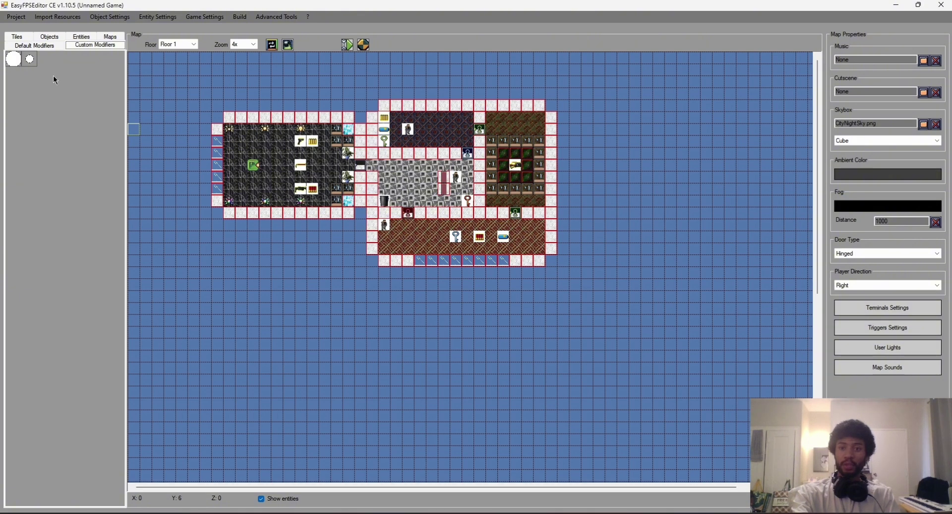
click(28, 38)
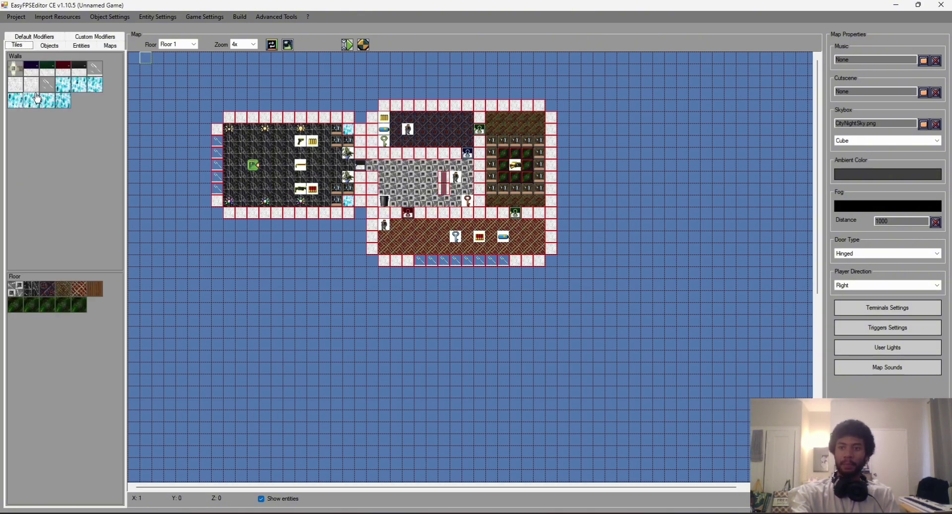
click(31, 84)
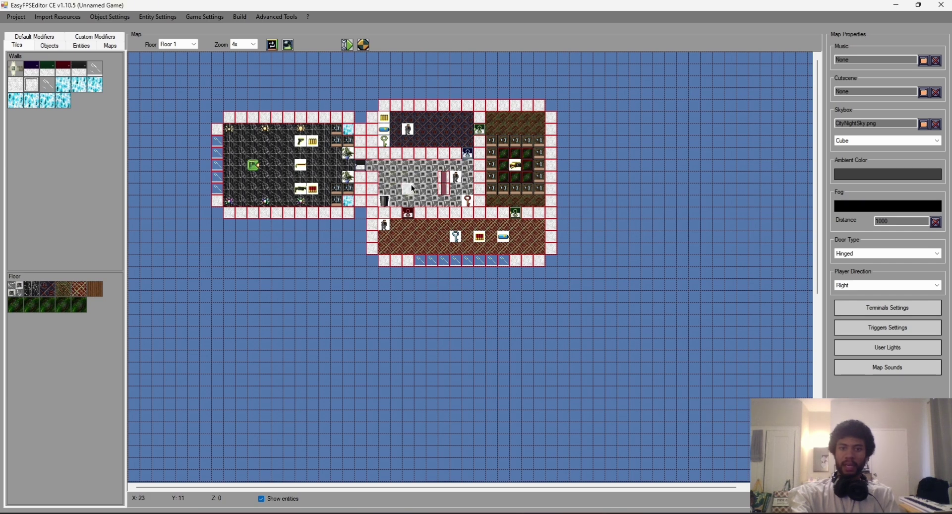
click(178, 44)
click(175, 56)
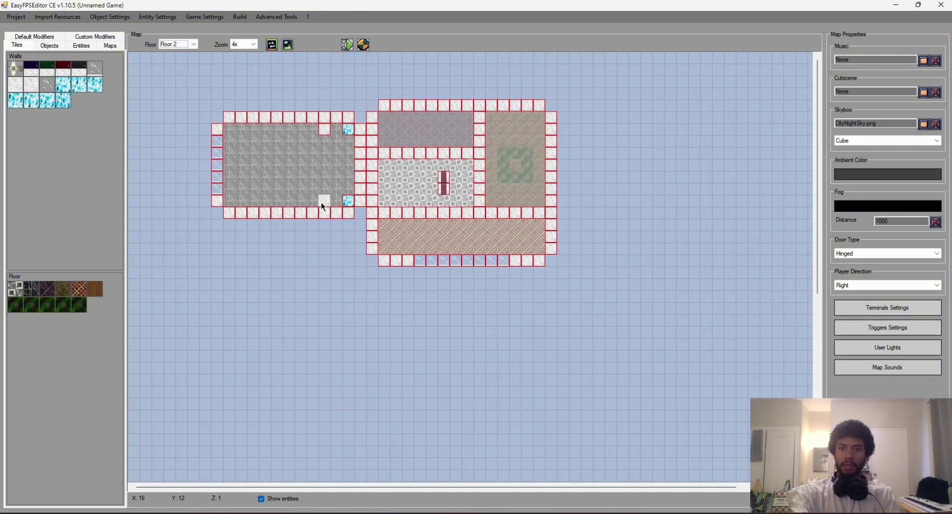
- Apply the big round column custom modifier to the two new white wall blocks on Floor 2 and on Floor 1
click(109, 45)
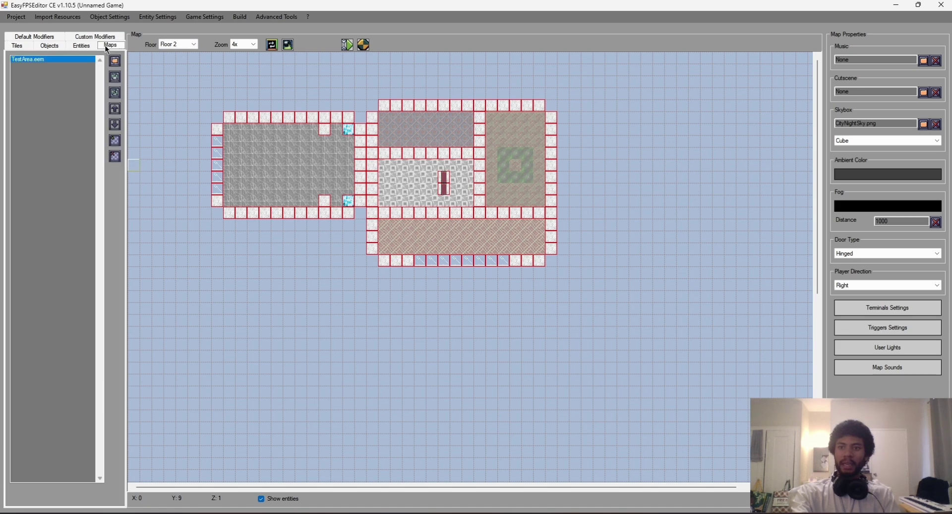
click(87, 46)
click(95, 36)
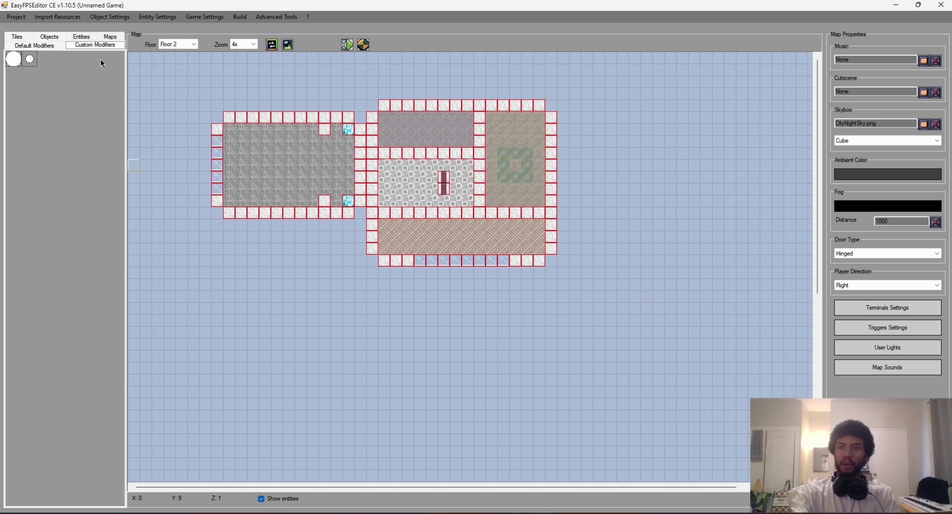
click(325, 201)
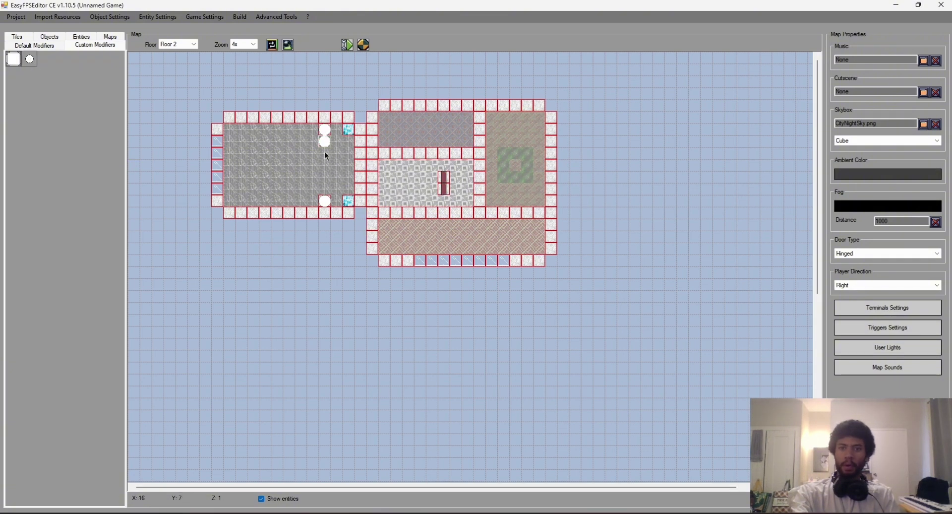
click(193, 46)
click(184, 52)
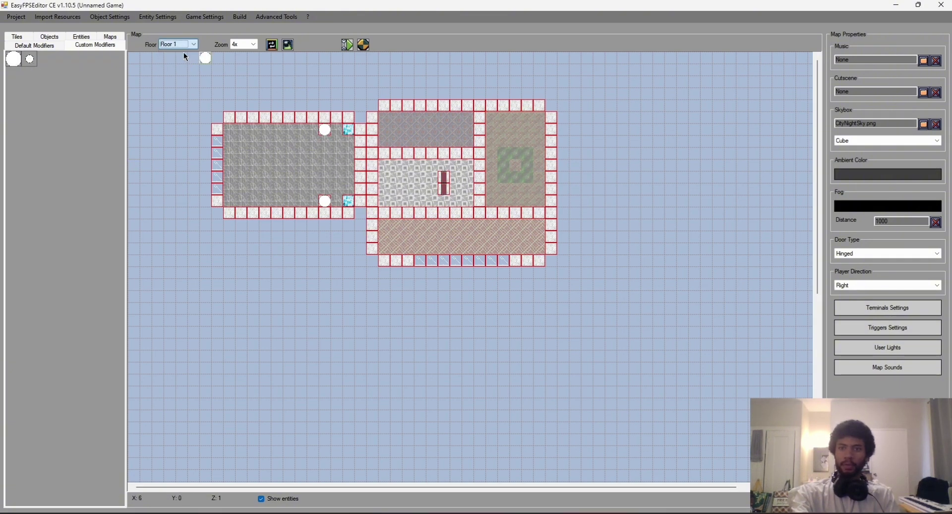
click(324, 200)
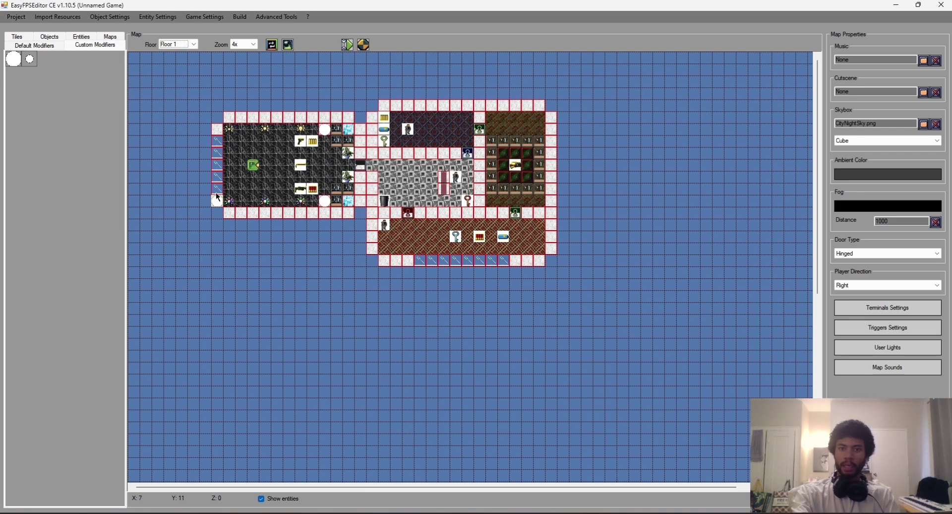
- Start a new test game, pick up and equip the crowbar, inspect the lighting on the round columns, and exit
click(364, 46)
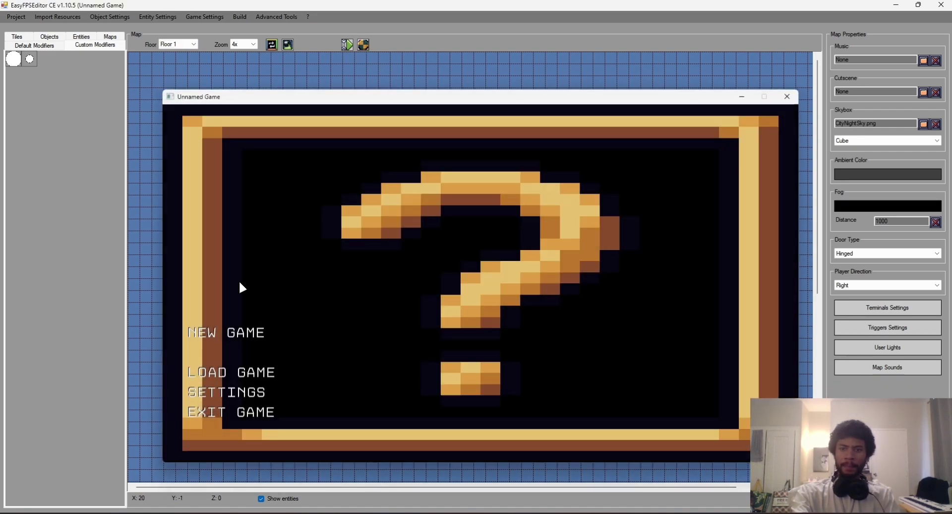
click(246, 332)
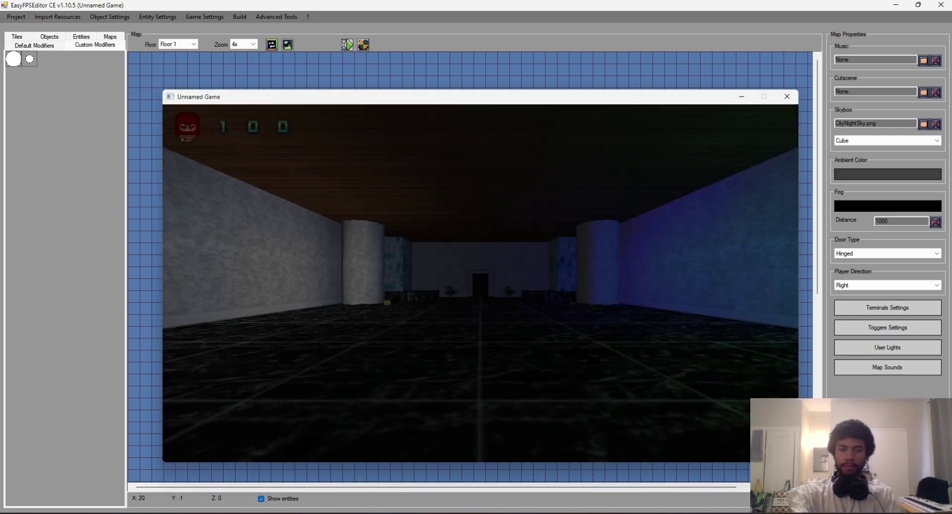
key(w)
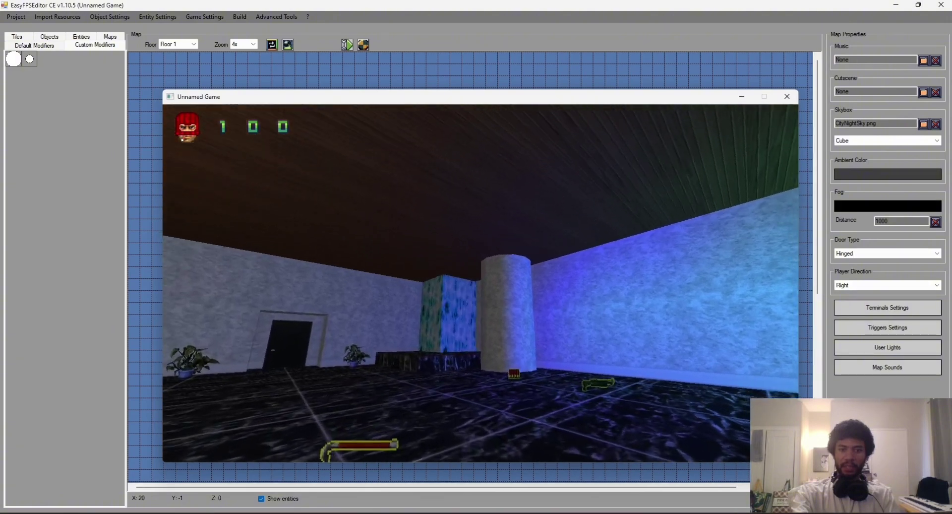
key(w)
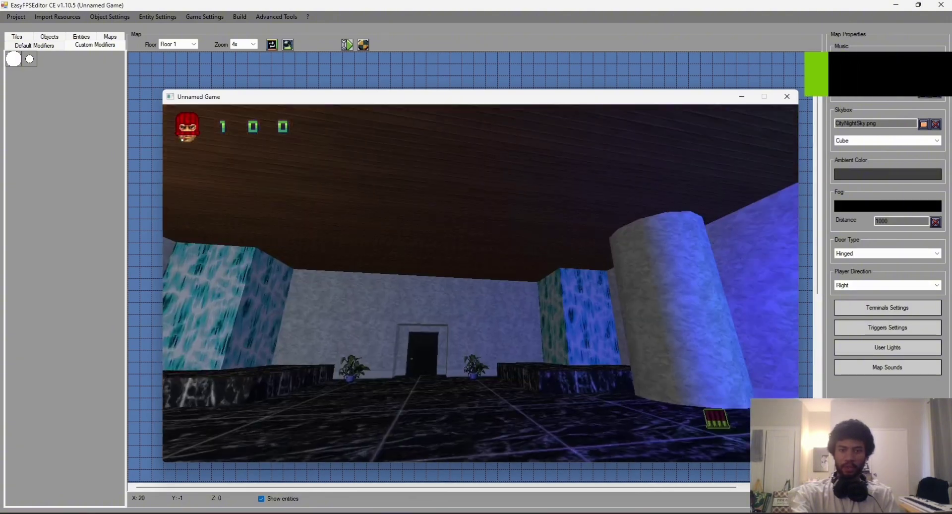
key(1)
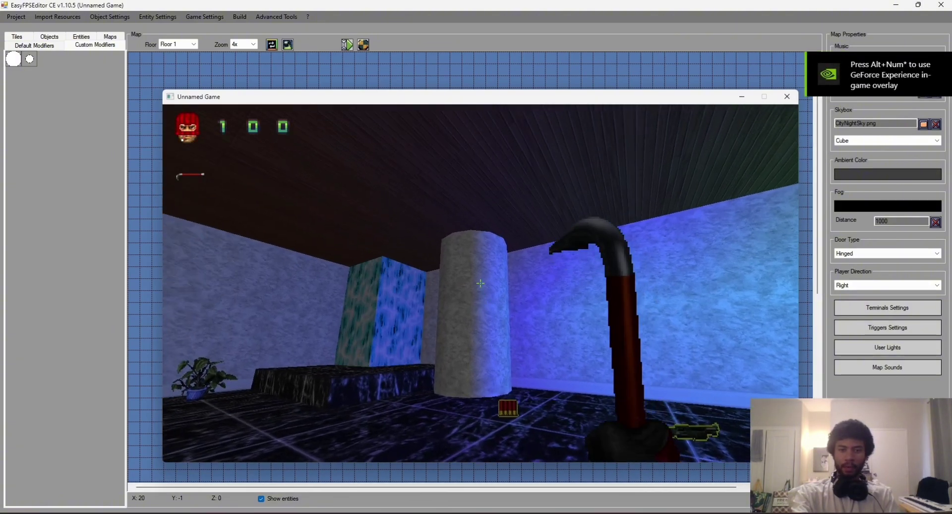
key(w)
key(w)
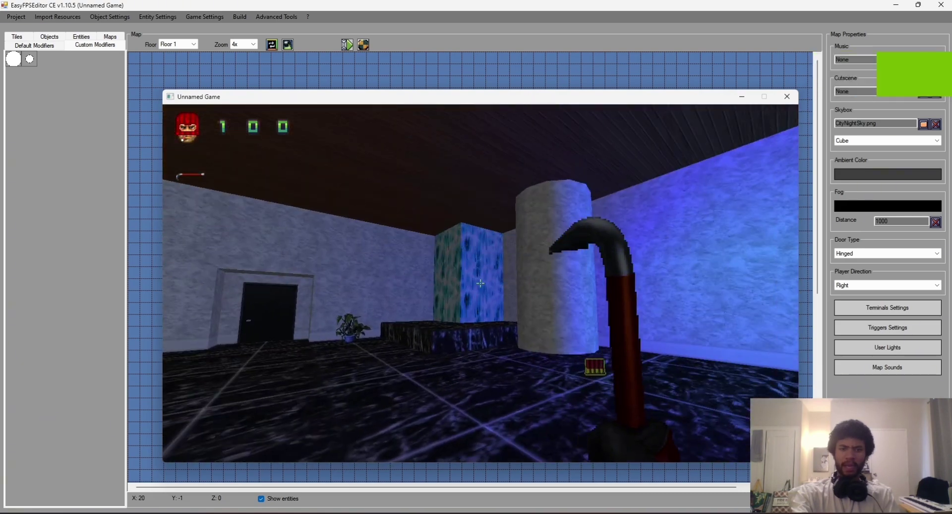
key(s)
key(Escape)
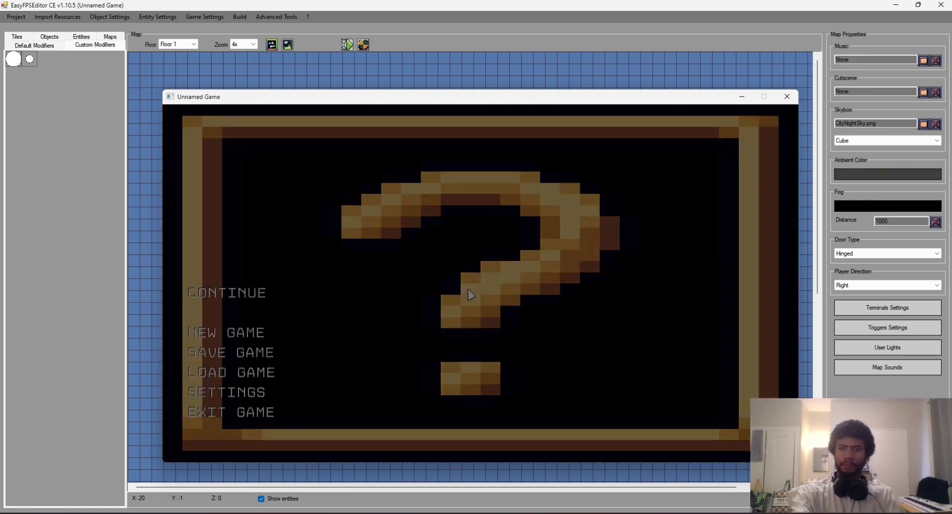
click(267, 411)
- Open the Custom Modifiers Configurator and examine the ColumnSmall and ColumnBig shapes in the 3D preview
drag(268, 412, 265, 233)
drag(311, 188, 279, 26)
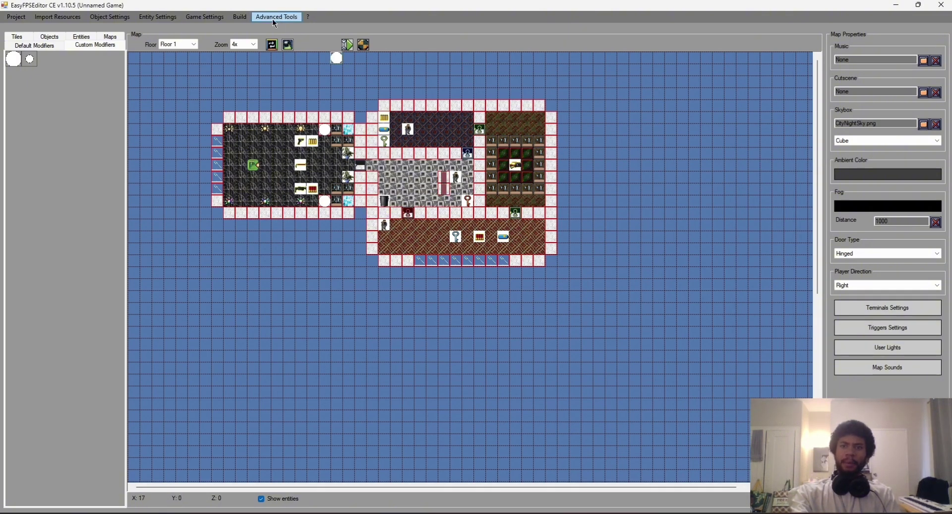
click(275, 20)
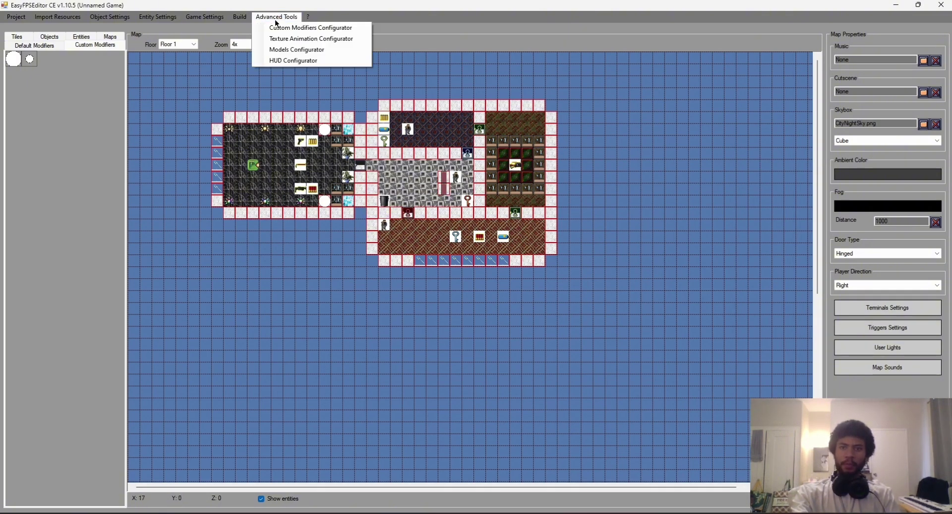
click(313, 28)
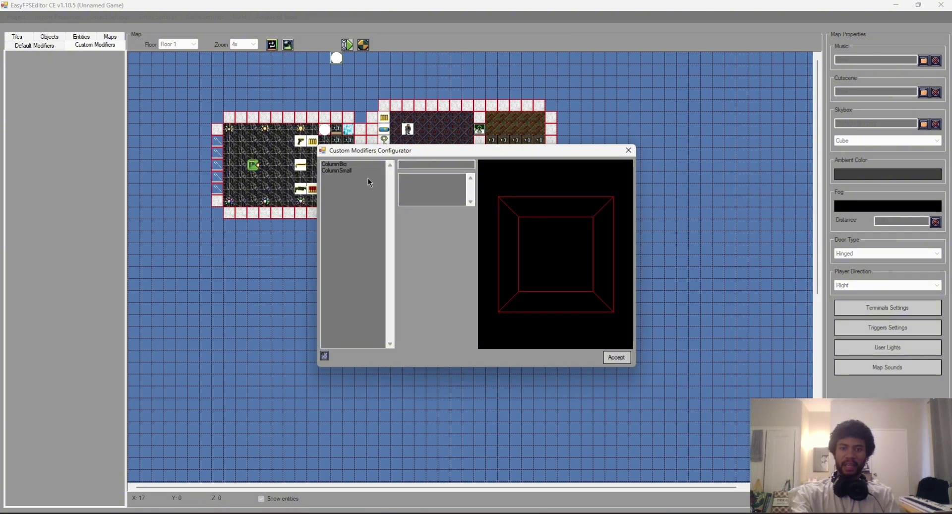
drag(552, 244, 505, 216)
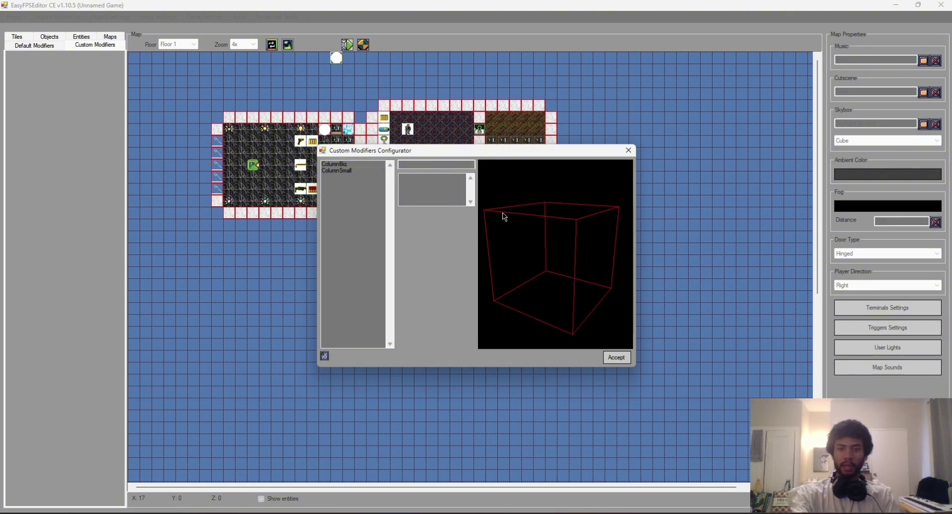
click(342, 171)
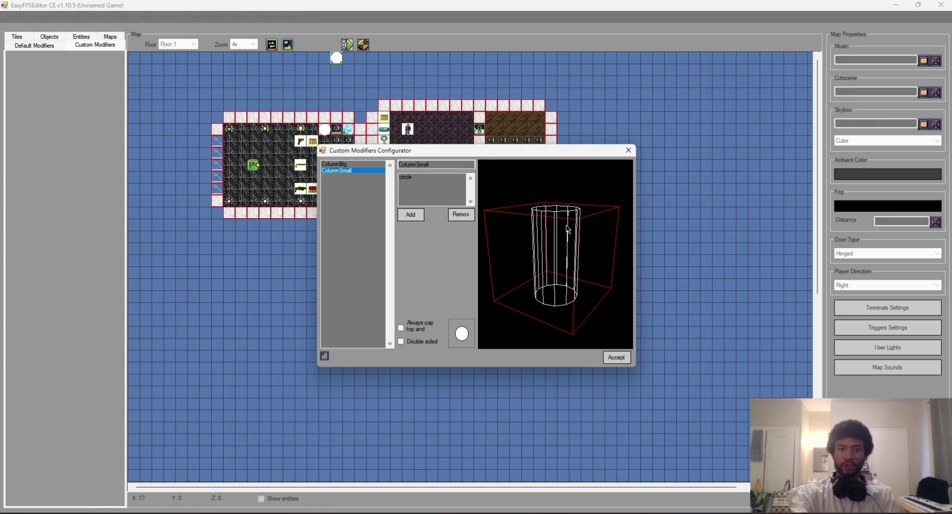
drag(569, 229, 519, 273)
click(340, 164)
click(341, 170)
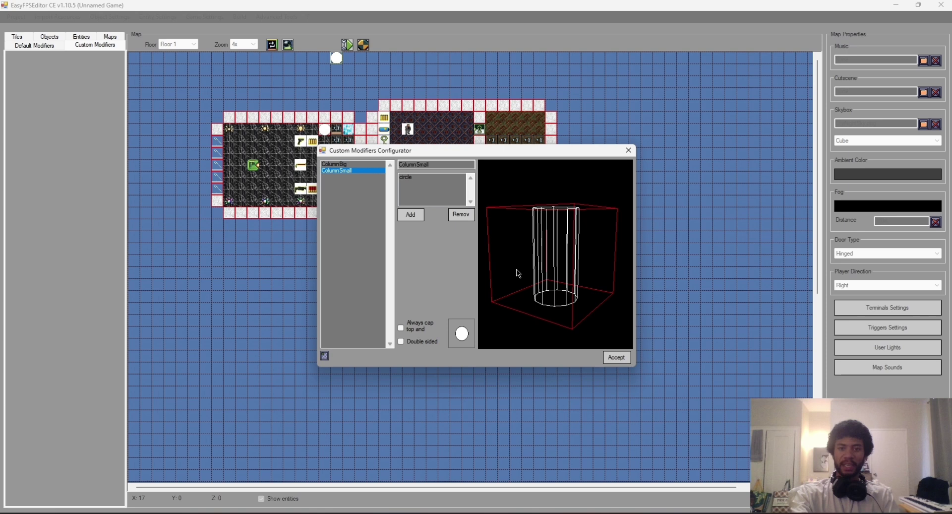
- Add a new custom modifier and enter Stairs as its name
click(325, 356)
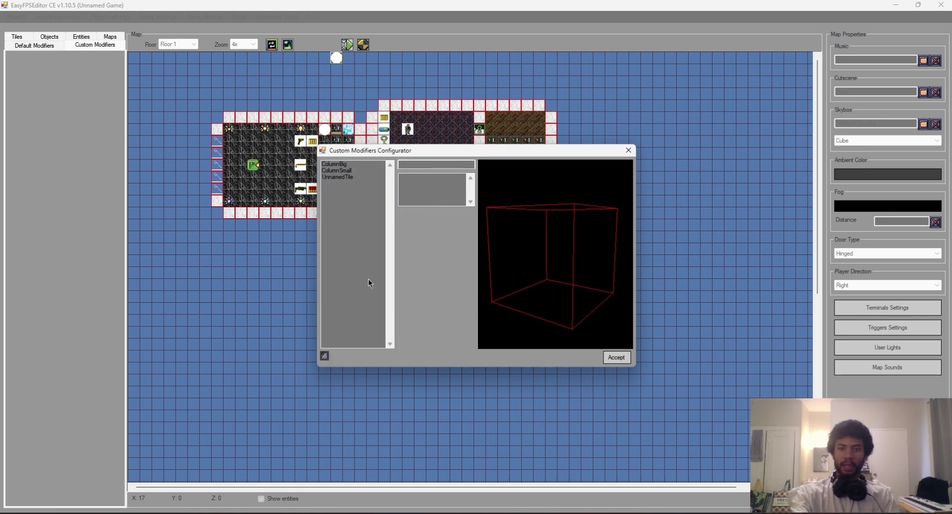
click(343, 177)
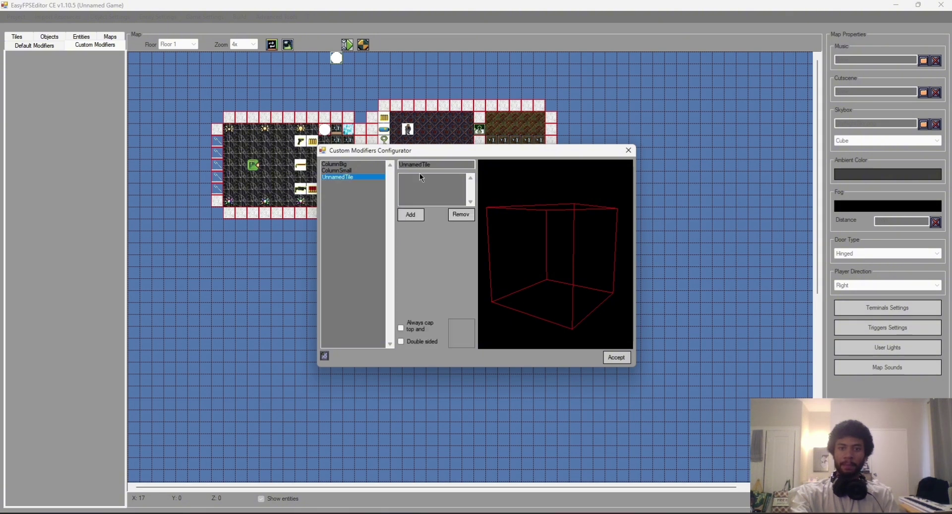
drag(432, 164, 398, 166)
key(BackSpace)
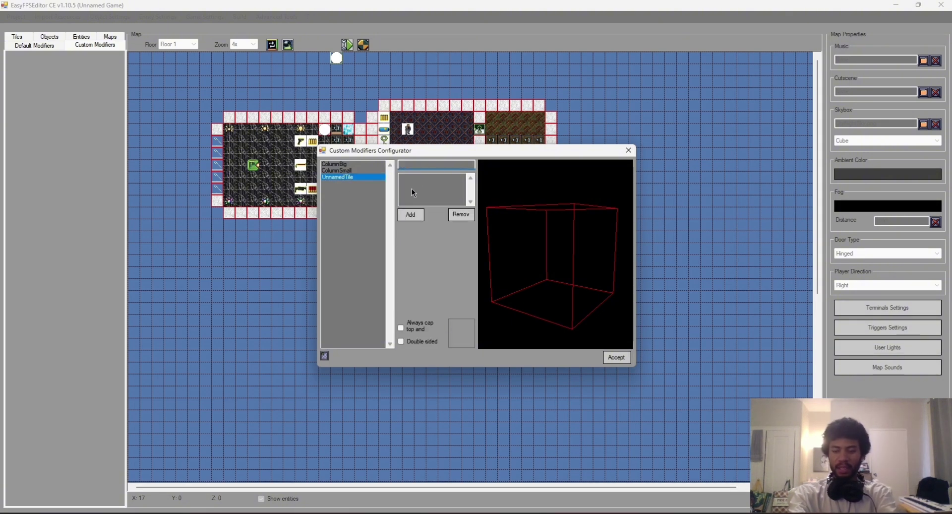
text(S)
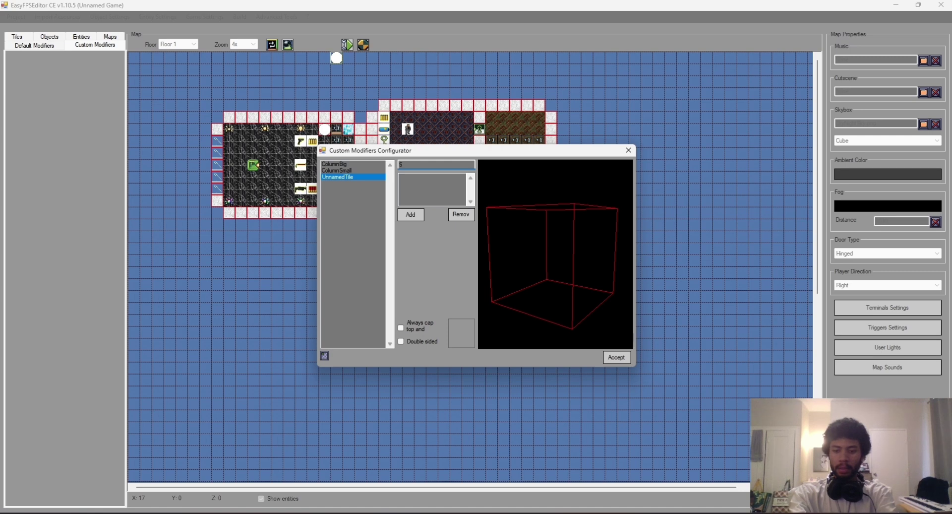
text(tairs)
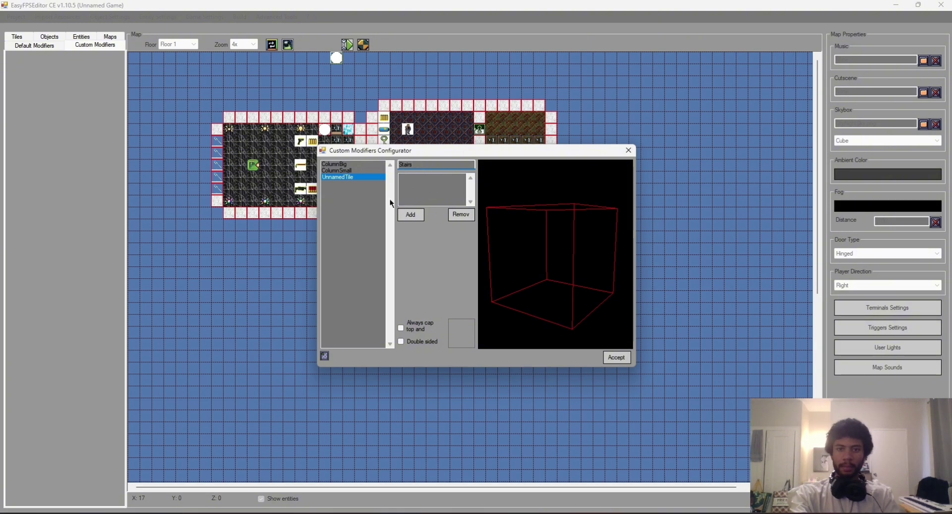
- Add a rectangle shape to the Stairs modifier and select it for editing
click(339, 178)
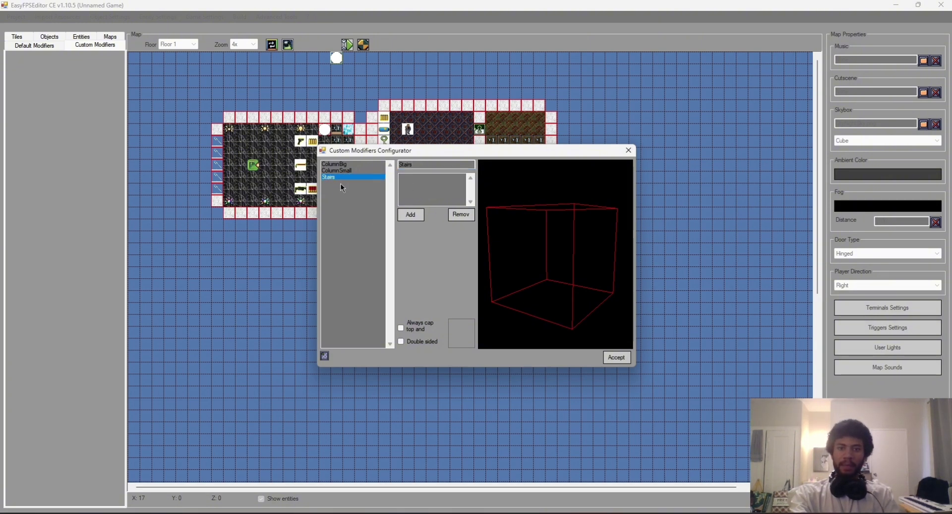
drag(544, 226, 546, 256)
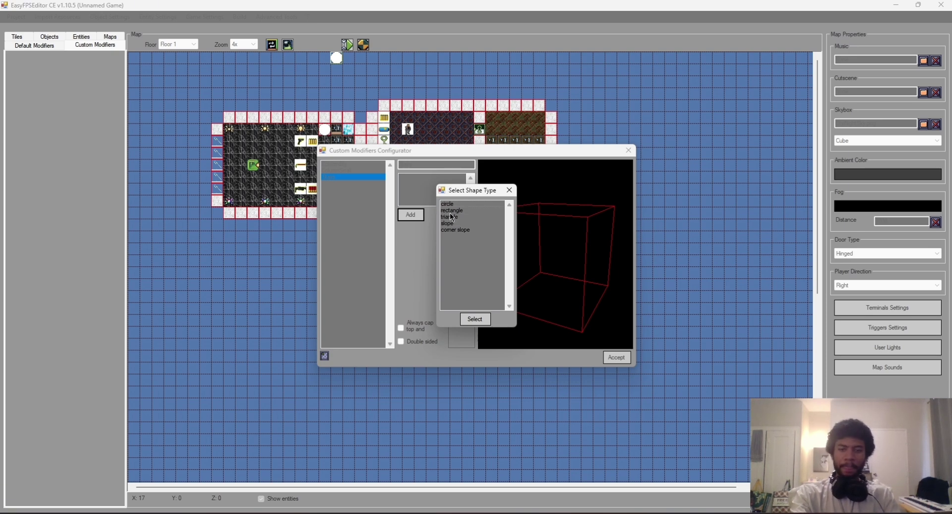
click(452, 212)
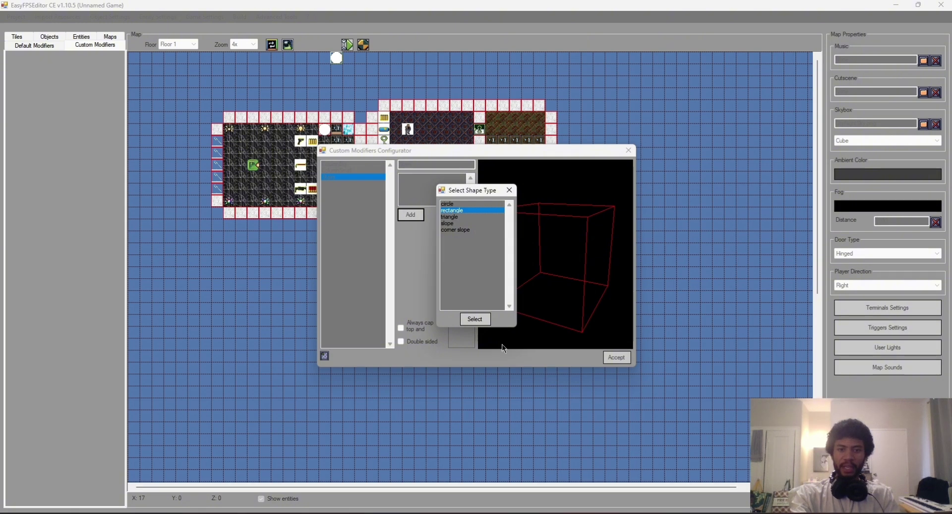
click(475, 319)
drag(580, 232, 412, 204)
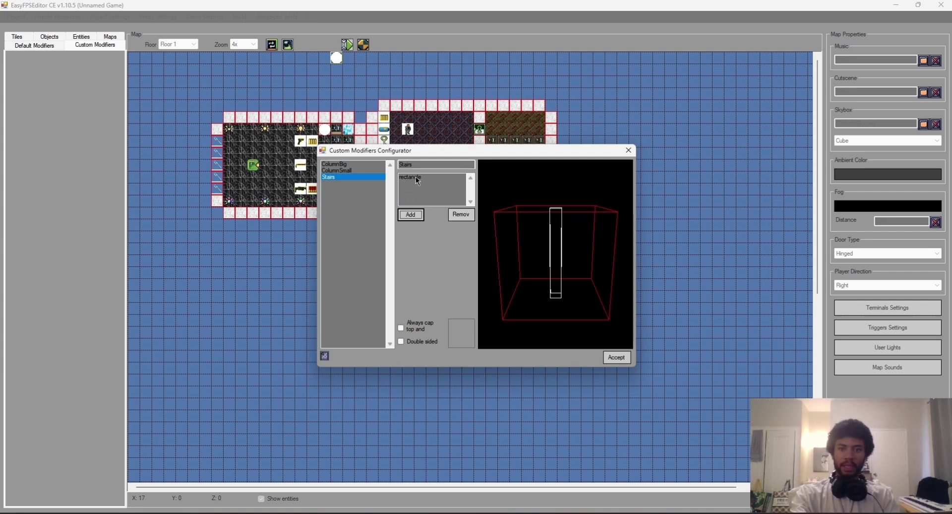
click(416, 178)
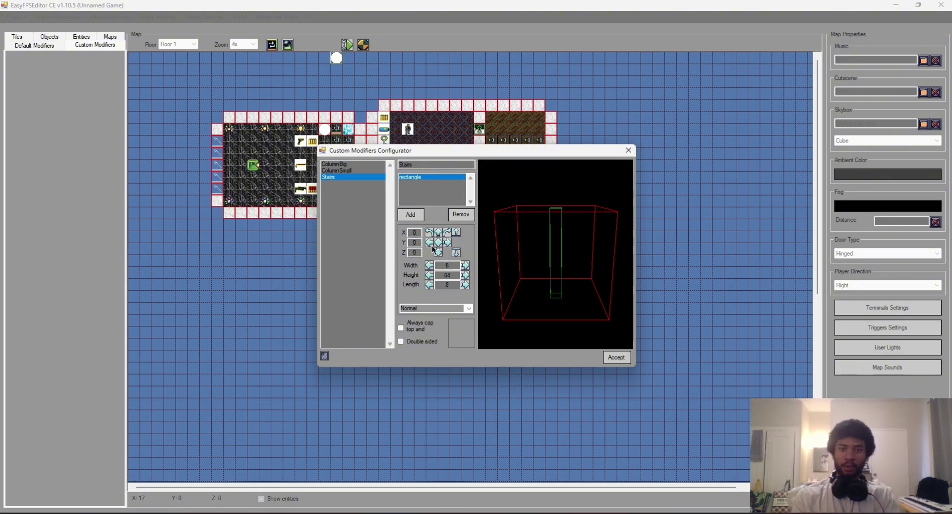
- Examine the rectangle's placement and proportions inside the red bounding cube from several angles in the 3D preview
drag(565, 263, 546, 269)
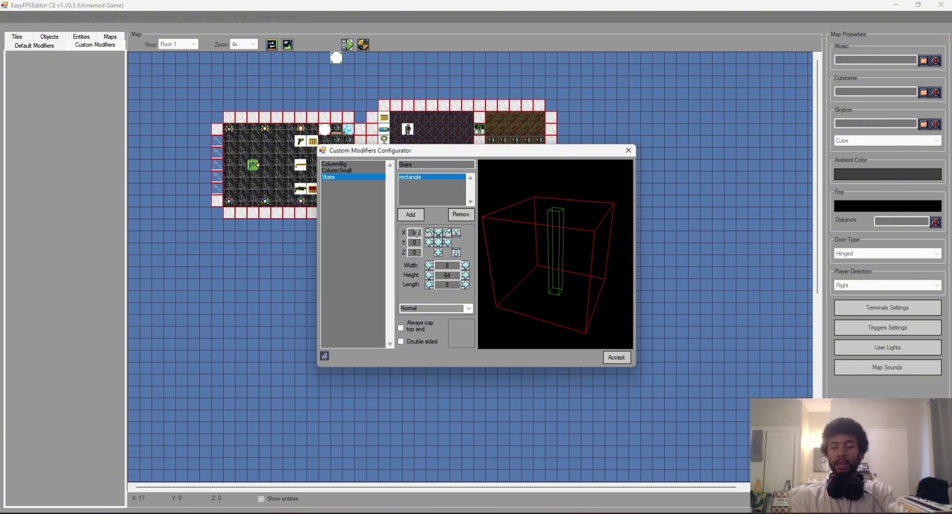
drag(480, 252, 529, 250)
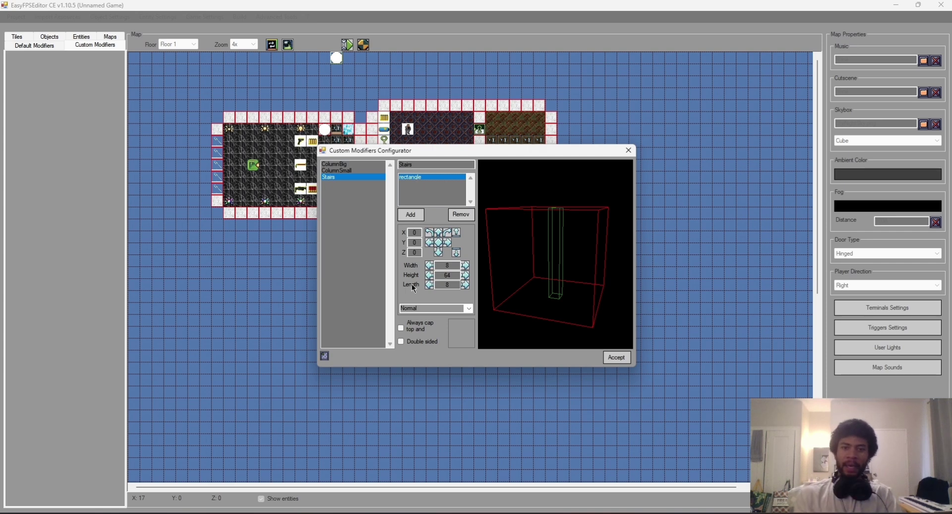
drag(583, 251, 570, 298)
mouse_move(553, 204)
mouse_down()
mouse_move(585, 246)
mouse_move(587, 229)
mouse_move(593, 278)
mouse_move(563, 262)
mouse_move(603, 249)
mouse_move(614, 271)
mouse_move(554, 209)
mouse_up()
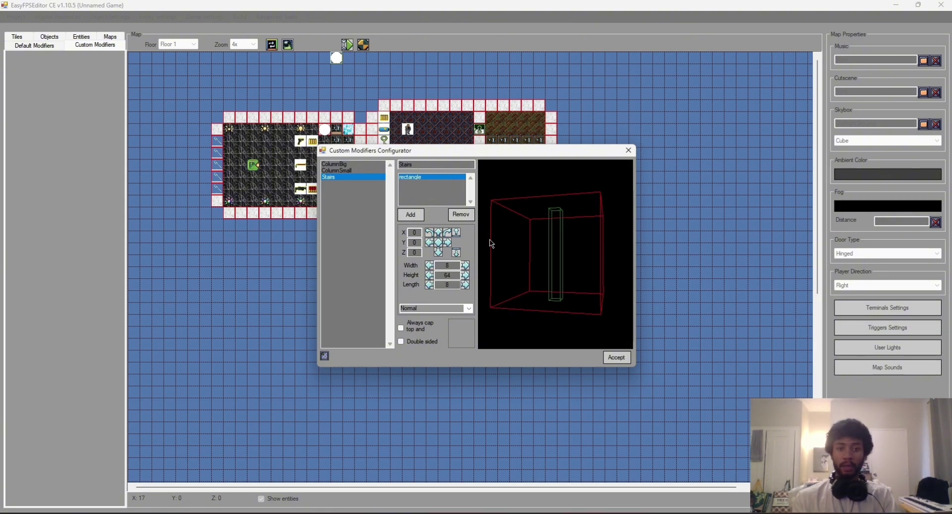
drag(516, 236, 529, 183)
drag(521, 308, 569, 241)
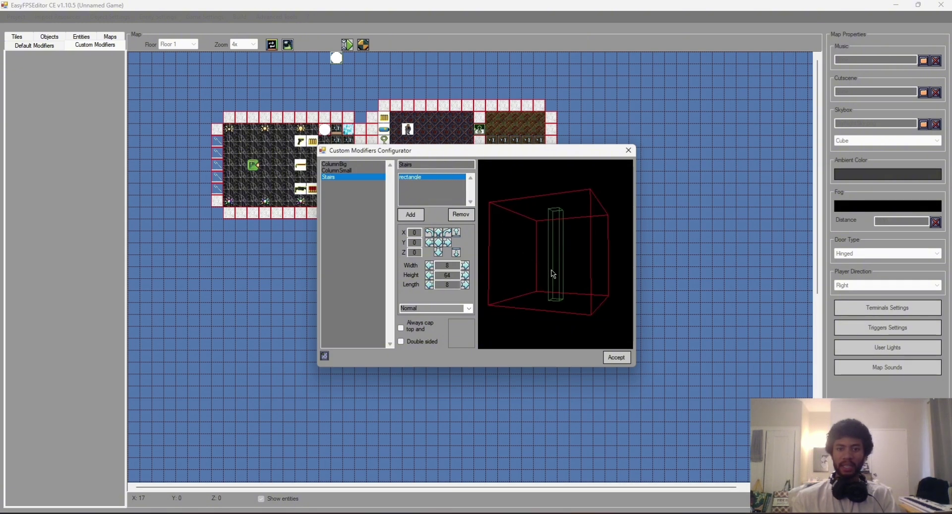
mouse_move(545, 240)
mouse_down()
mouse_move(548, 272)
mouse_move(548, 240)
mouse_move(550, 257)
mouse_up()
drag(570, 215, 554, 282)
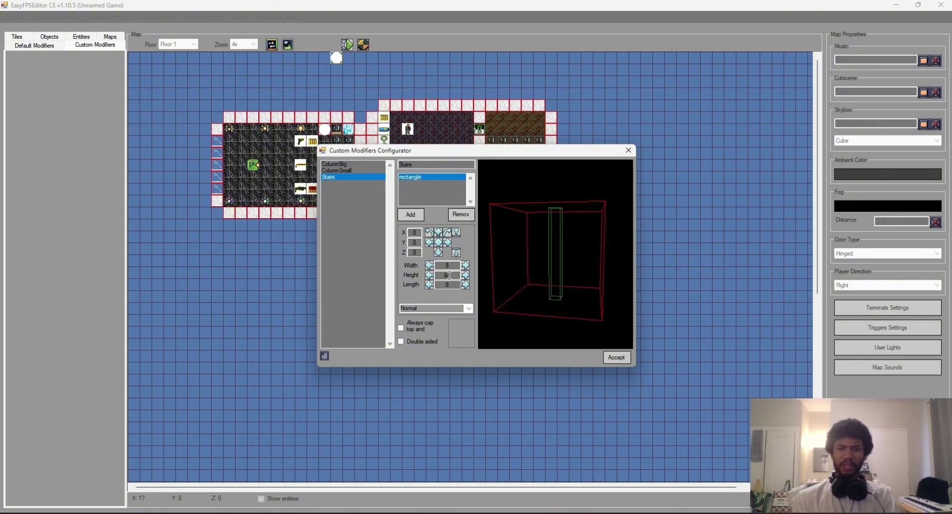
- Set the rectangle's height to 16 to form the lowest stair step
double_click(448, 275)
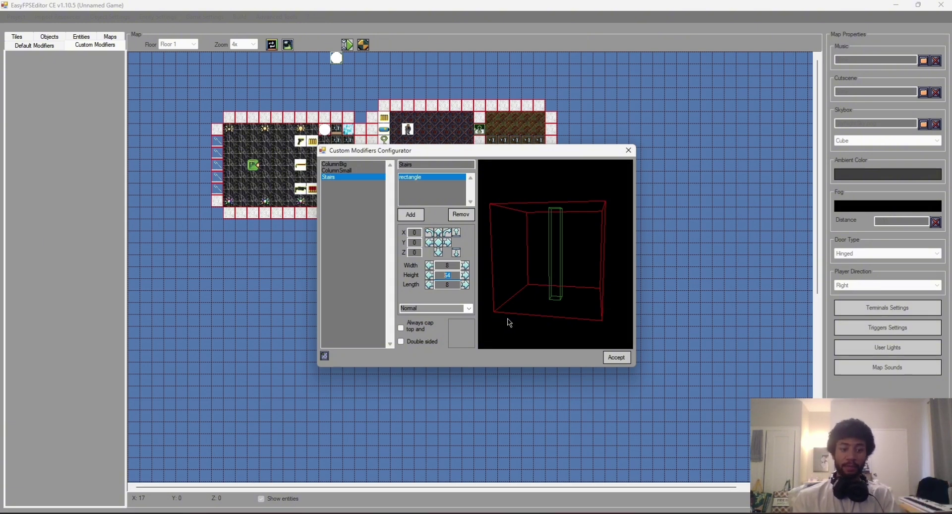
text(16)
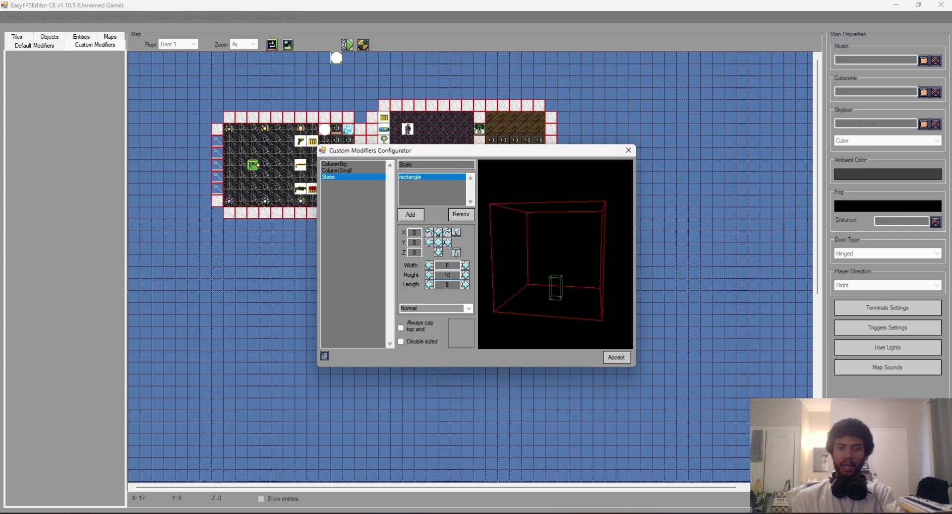
drag(583, 234, 560, 286)
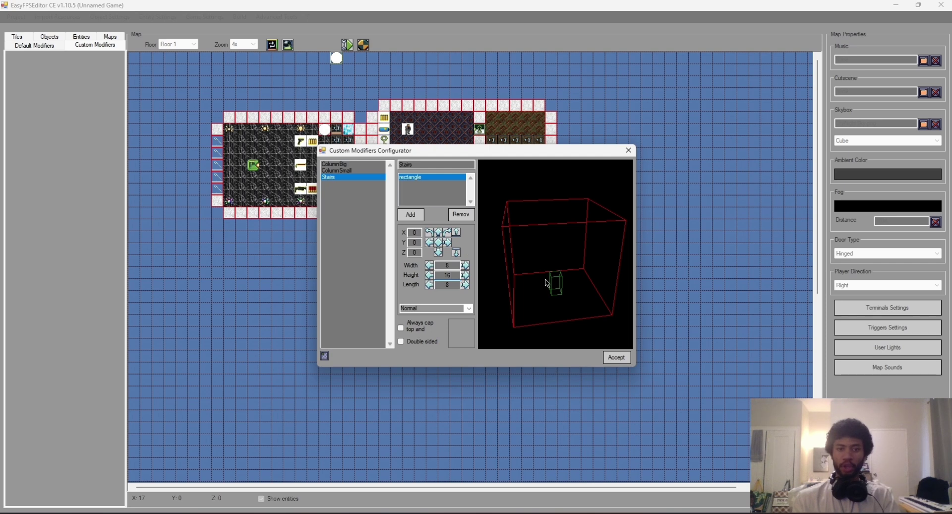
mouse_move(548, 283)
mouse_down()
mouse_move(531, 265)
mouse_move(535, 277)
mouse_up()
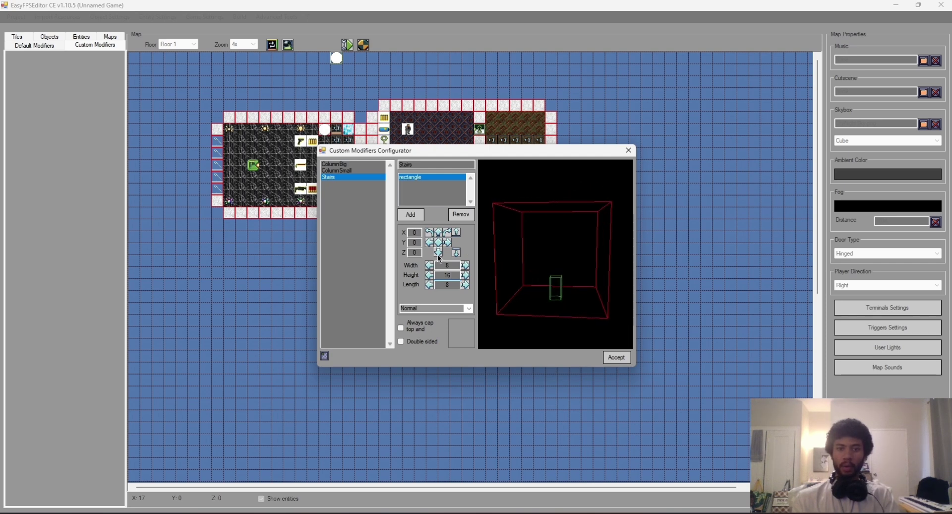
- Move the low rectangle along Z to 28, toward the front edge of the bounding cube
click(439, 254)
click(439, 255)
click(439, 255)
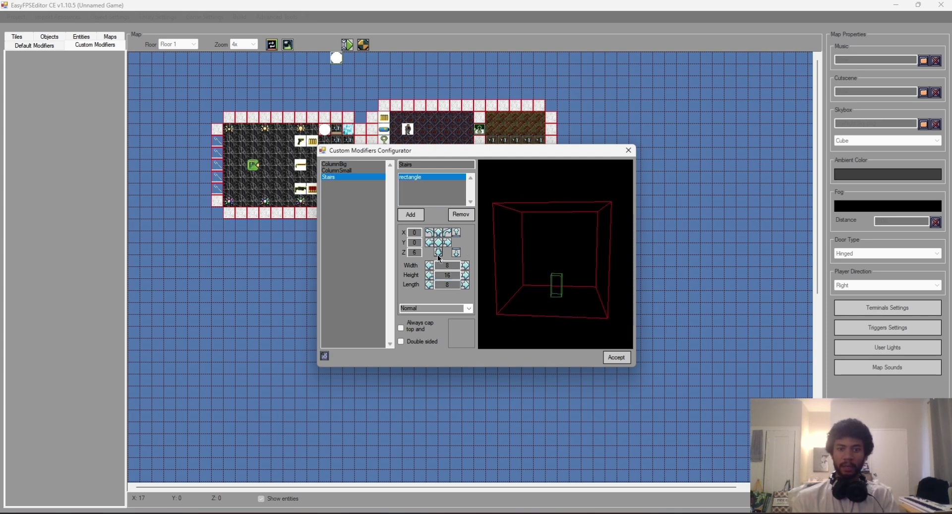
click(439, 255)
click(439, 255)
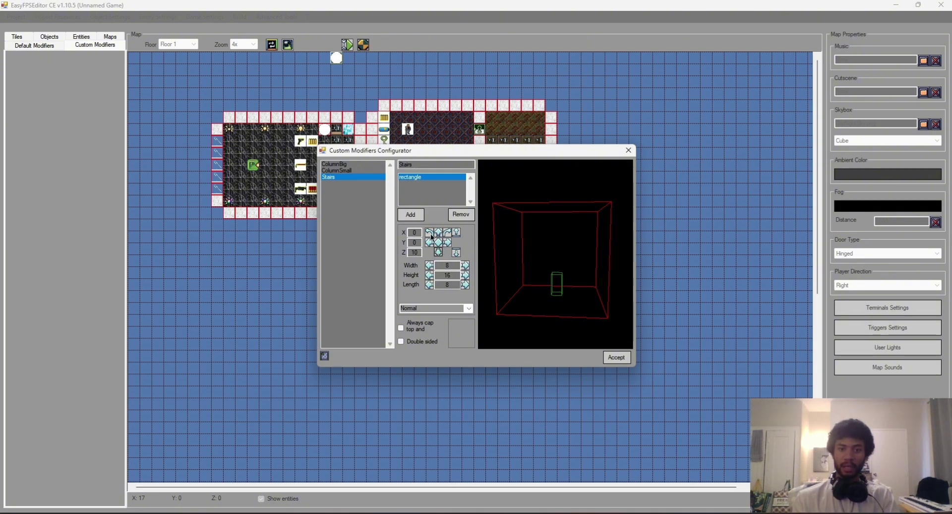
mouse_move(560, 302)
mouse_down()
mouse_move(563, 315)
mouse_move(573, 310)
mouse_up()
click(438, 253)
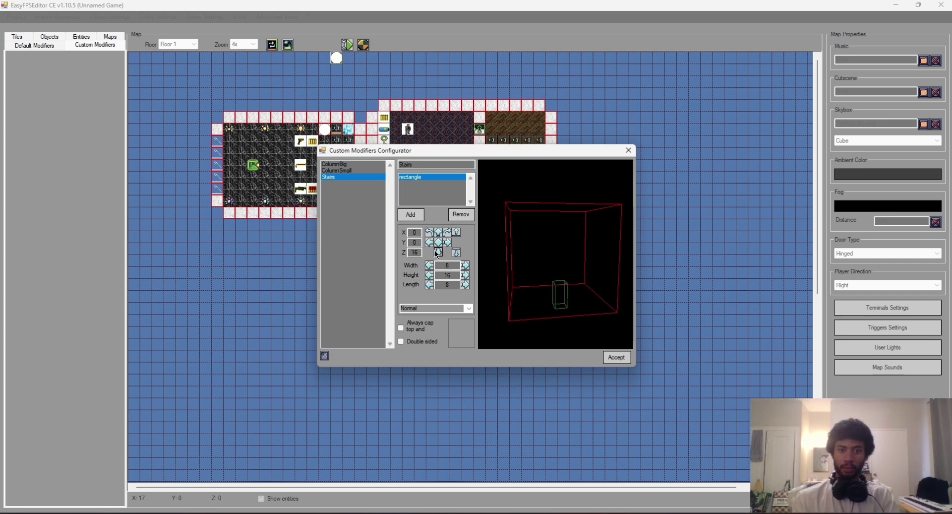
click(438, 252)
click(438, 252)
click(438, 252)
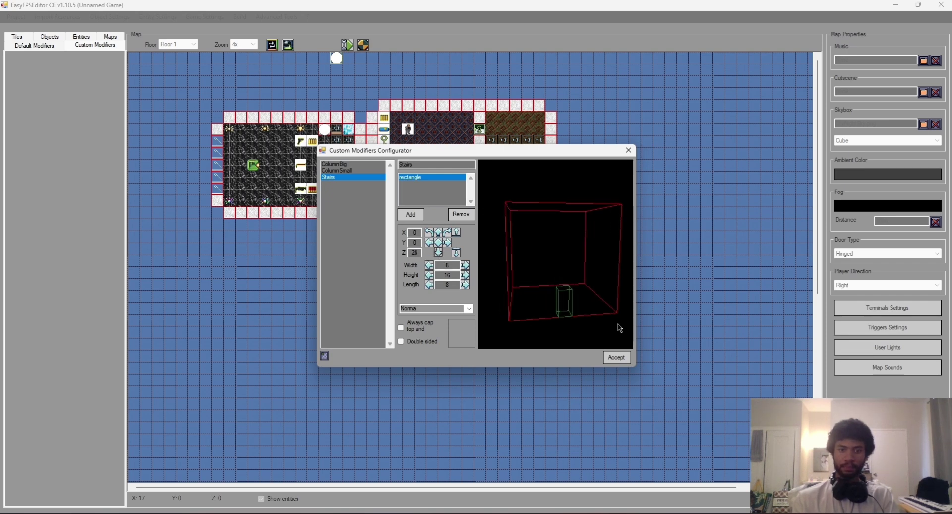
drag(607, 325, 582, 324)
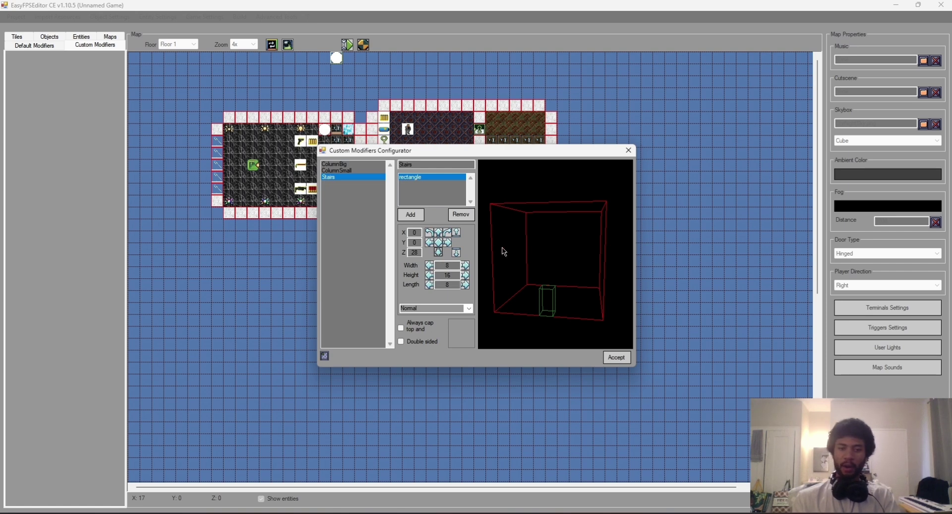
- Set the low rectangle's length to 16
drag(504, 251, 529, 298)
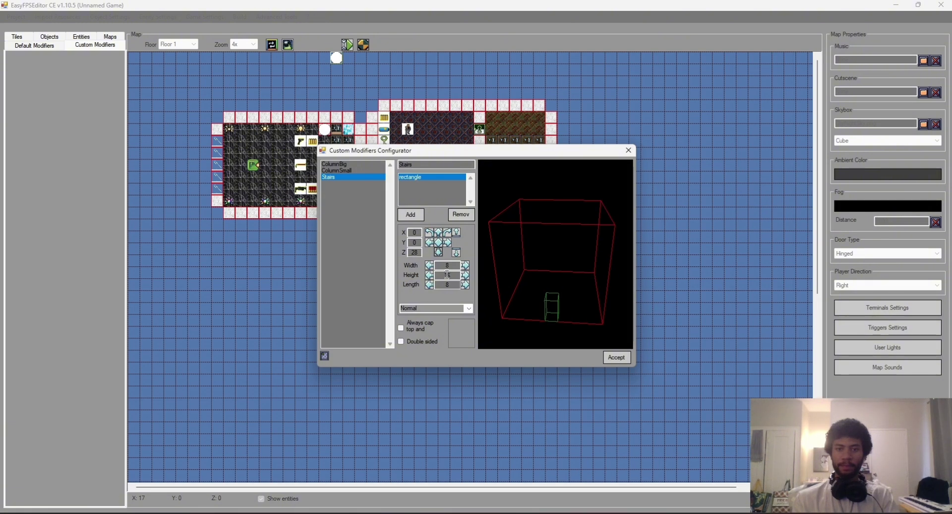
double_click(455, 286)
text(64)
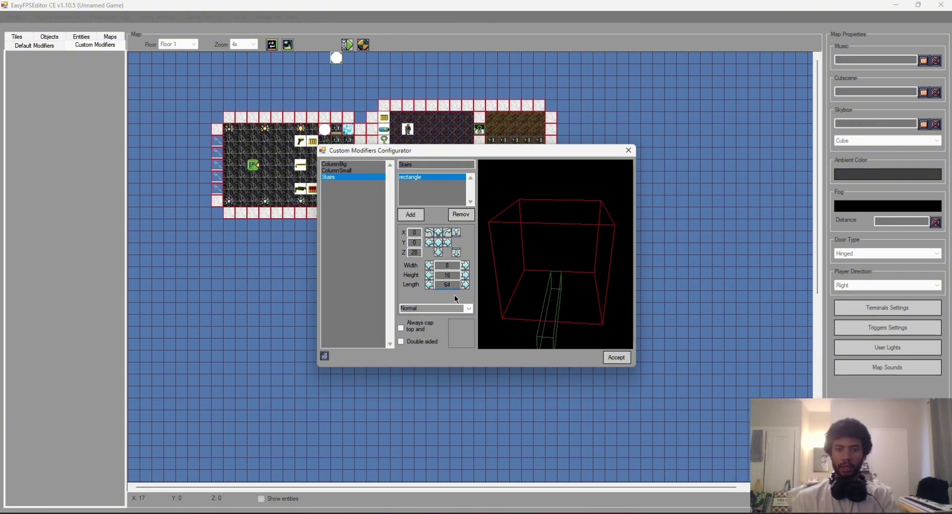
drag(453, 284, 429, 283)
text(16)
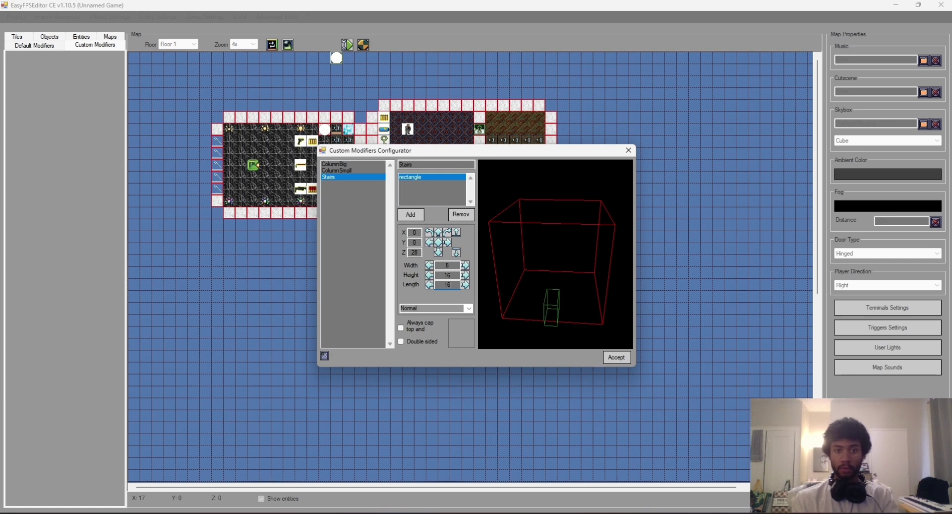
- Set the low rectangle's width to 64 and shift it to Z 24
drag(584, 314, 530, 284)
double_click(448, 265)
text(64)
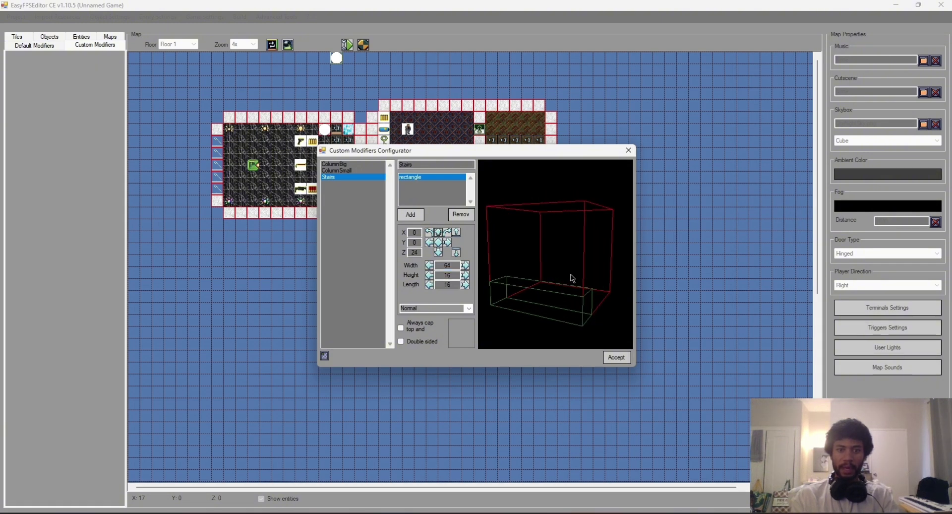
drag(538, 266, 565, 283)
- Add a second rectangle shape to the Stairs modifier and select it for editing
click(400, 216)
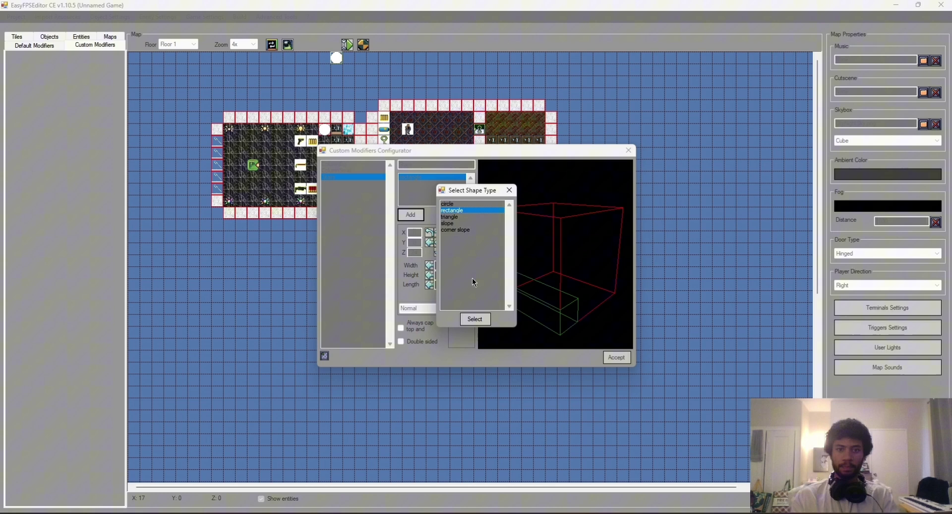
click(475, 319)
mouse_move(590, 342)
mouse_down()
mouse_move(547, 336)
mouse_move(590, 331)
mouse_up()
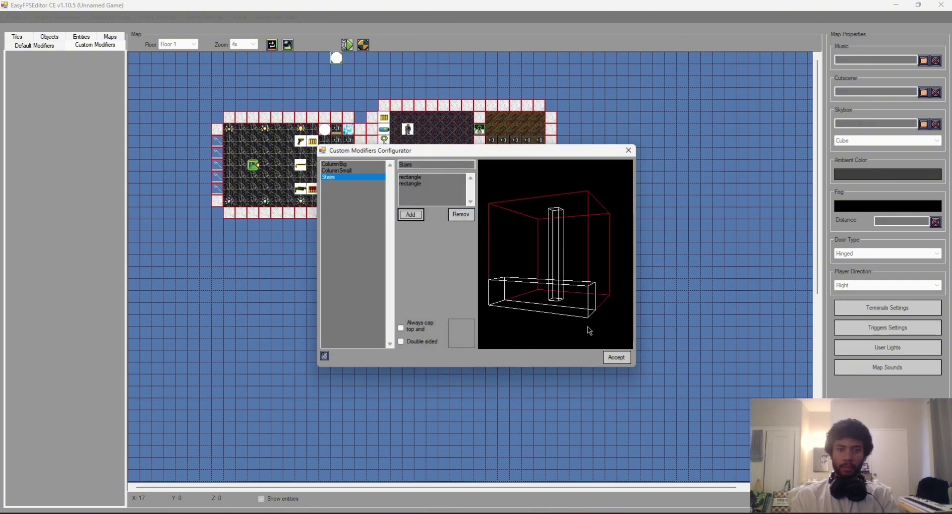
click(402, 184)
drag(558, 292, 540, 297)
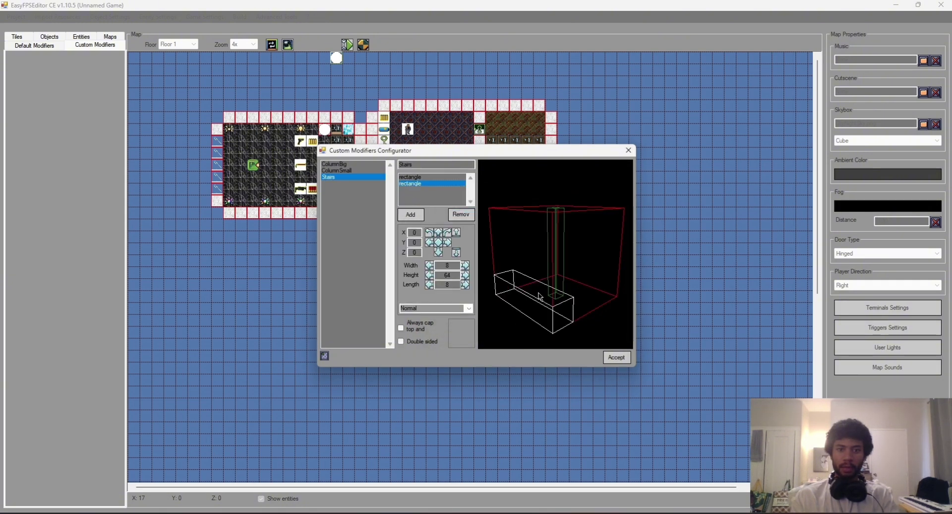
- Move the second rectangle to Z 10 and set its length to 16, height to 32 and width to 64
click(439, 252)
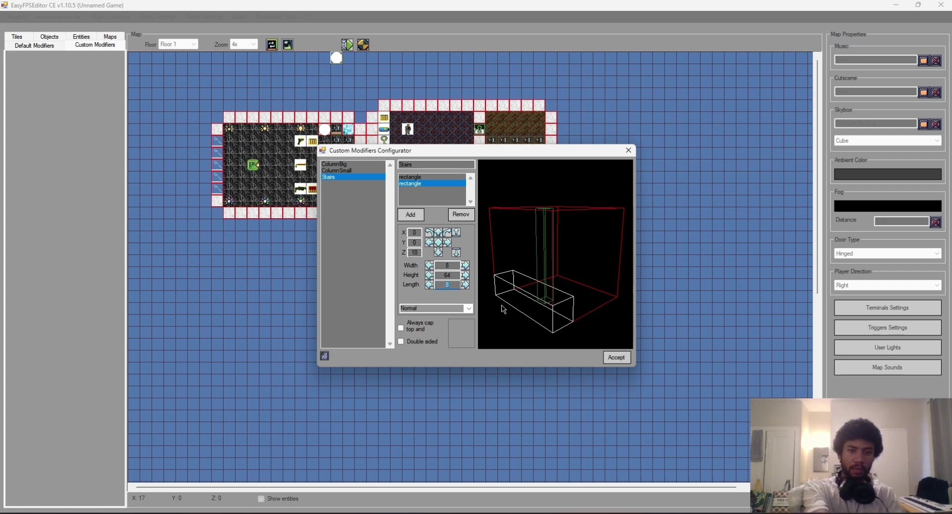
text(16)
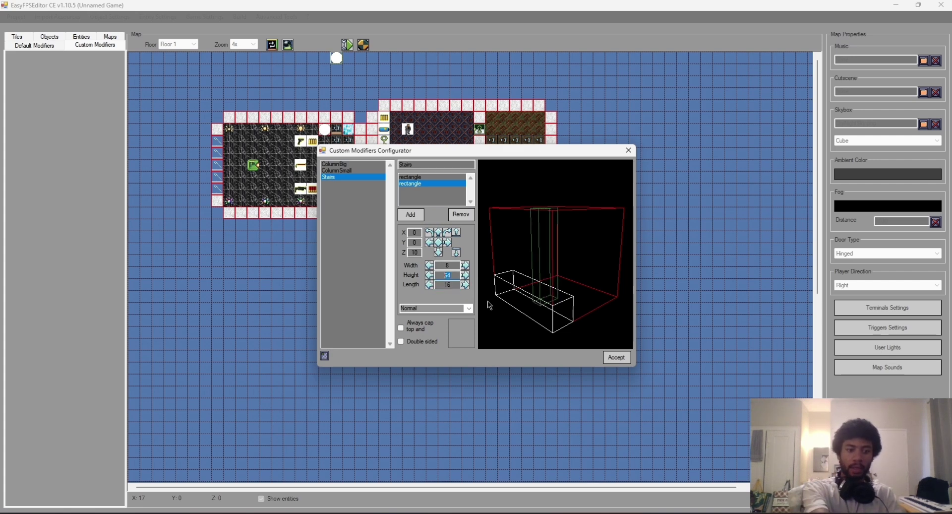
text(32)
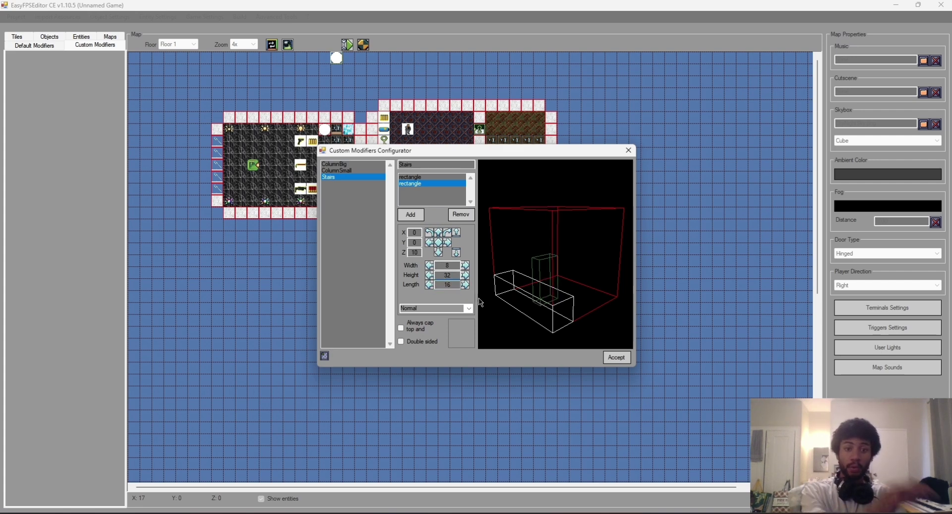
double_click(446, 265)
text(64)
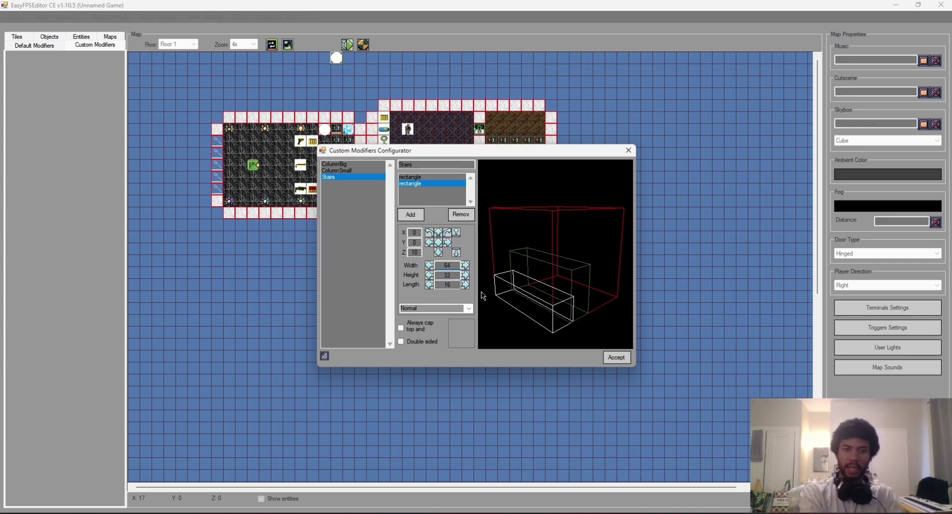
drag(481, 290, 554, 289)
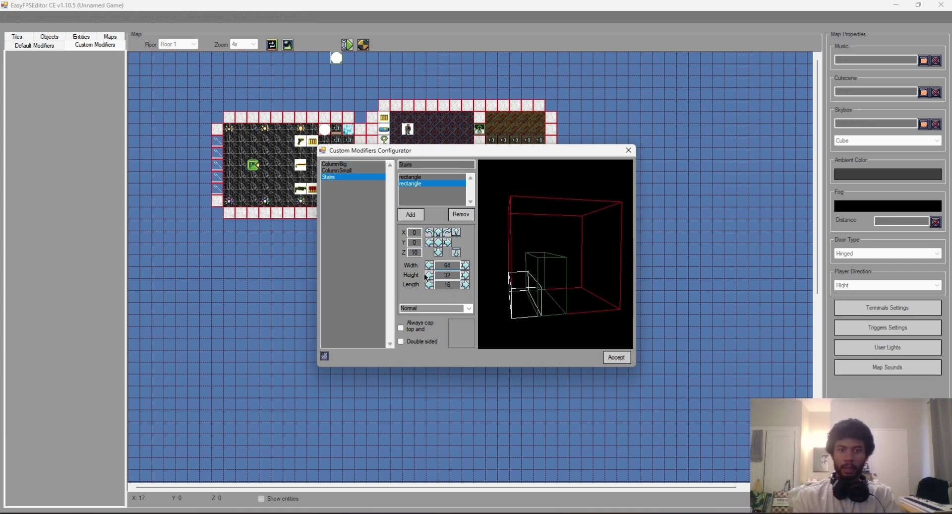
- Fine-tune the second rectangle's Z position so that it sits flush behind the lowest step
click(438, 252)
click(438, 253)
drag(581, 305, 579, 300)
click(438, 232)
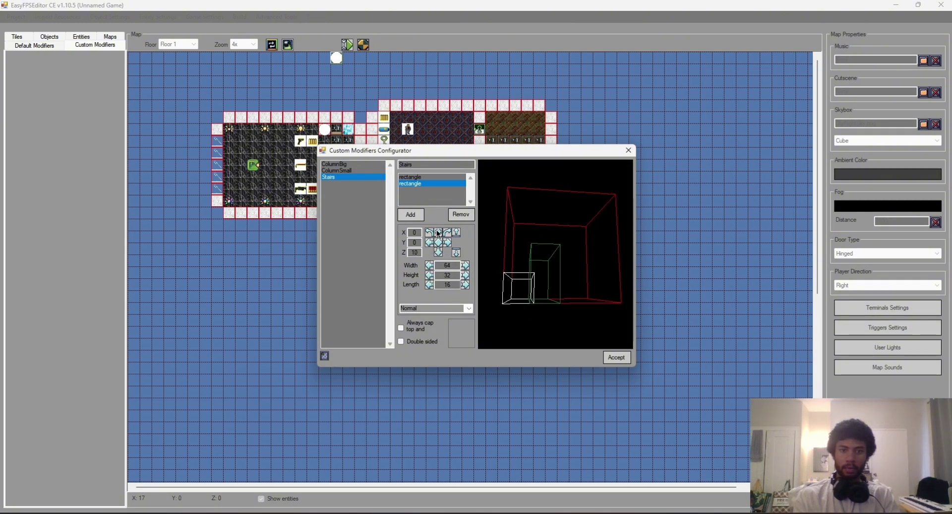
click(438, 232)
mouse_move(594, 272)
mouse_down()
mouse_move(635, 284)
mouse_move(664, 276)
mouse_move(585, 257)
mouse_up()
- Add a third rectangle shape to the Stairs modifier
click(415, 217)
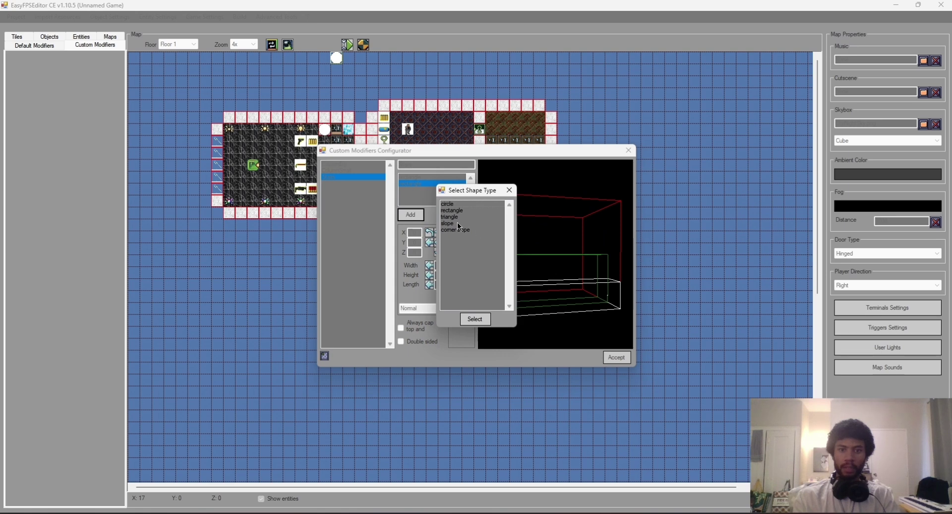
click(451, 210)
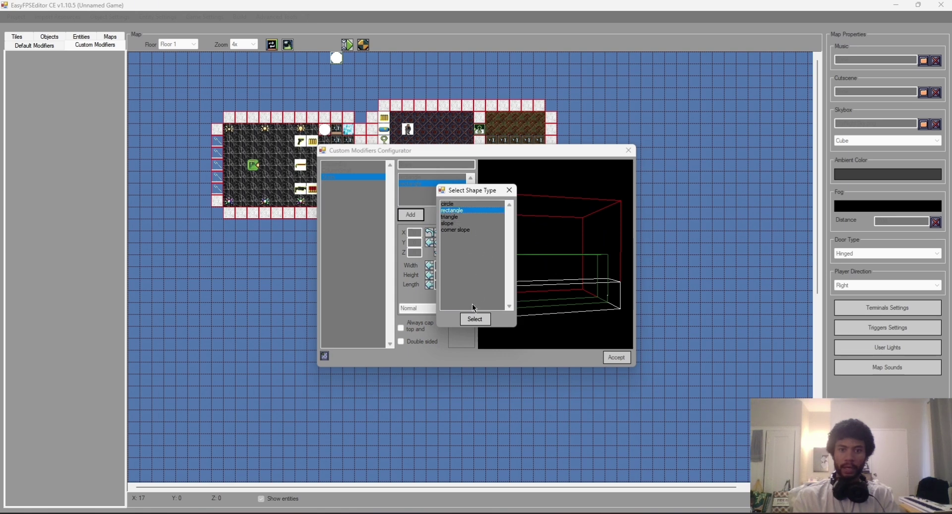
click(479, 320)
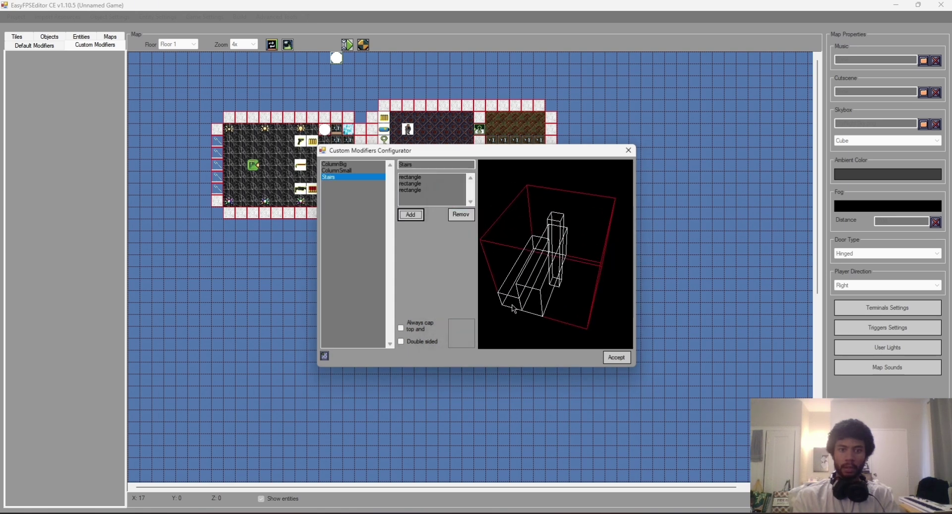
- Set the third rectangle of the Stairs modifier to height 48, width 64 and length 16
click(415, 192)
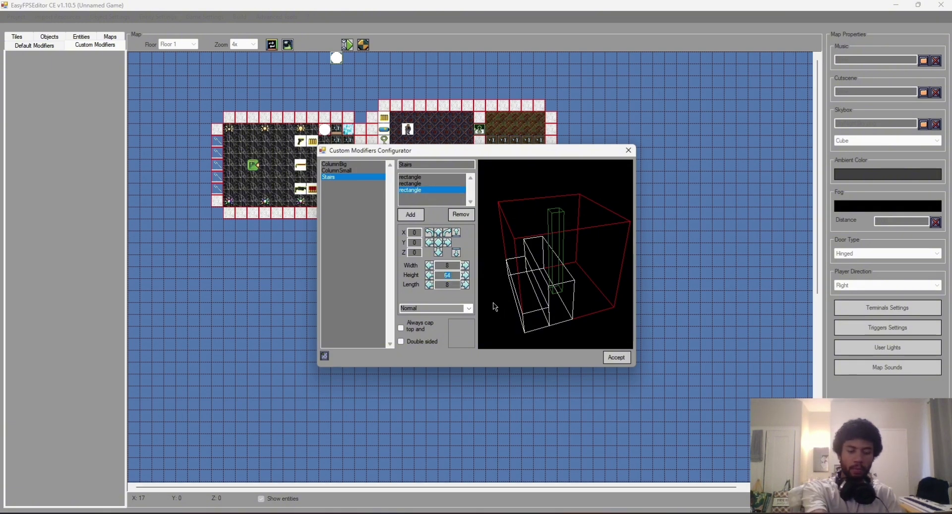
text(48)
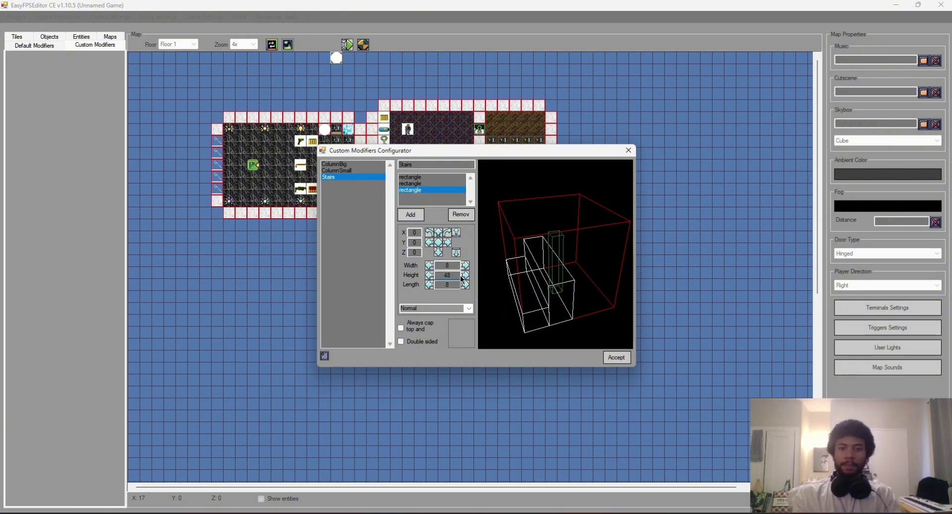
key(shift+Tab)
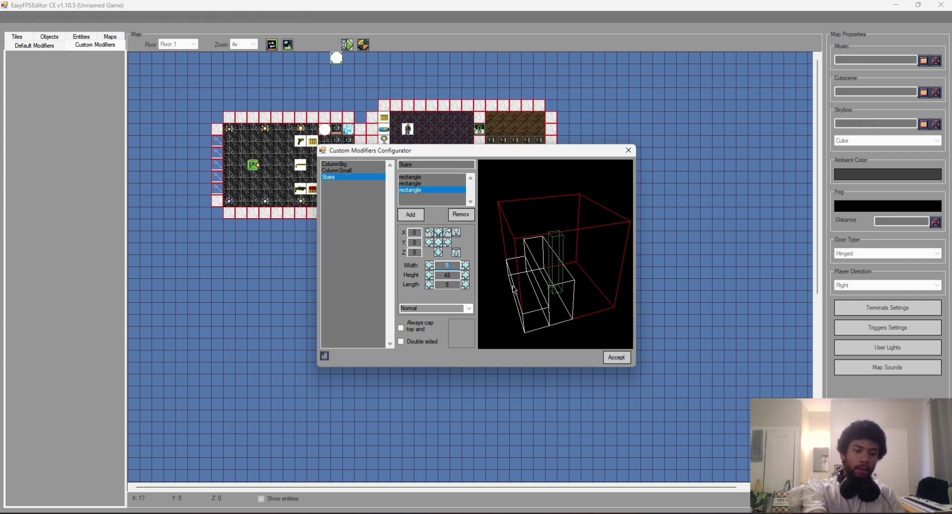
text(64)
double_click(451, 285)
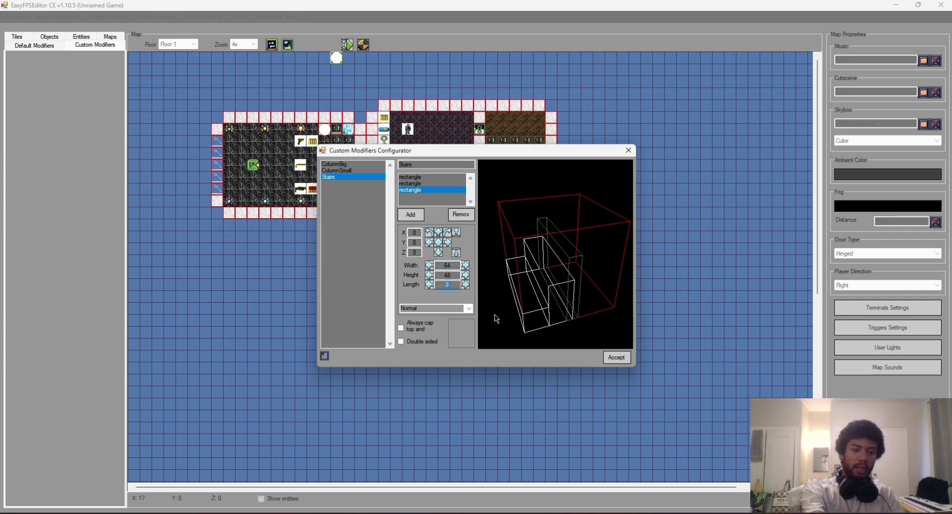
text(16)
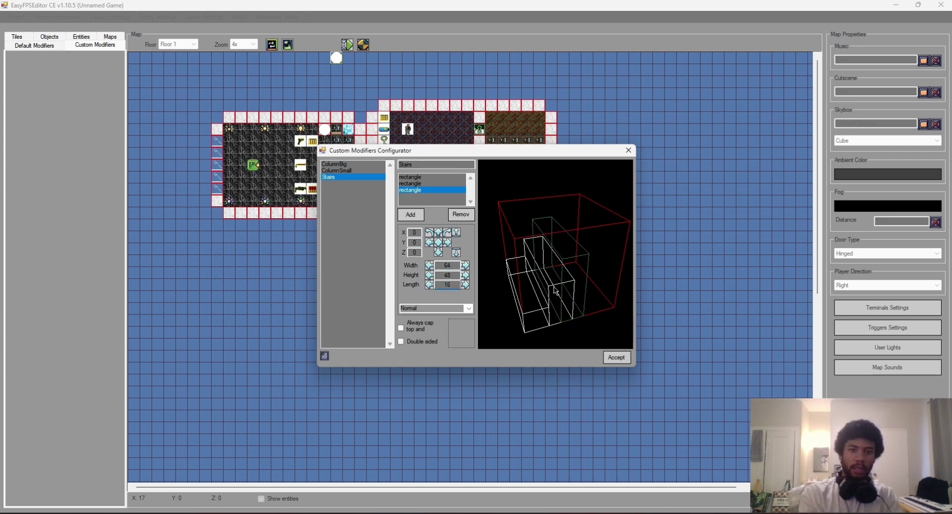
- Move the third rectangle back to Z -8 so that it sits directly behind the second step
drag(492, 314, 432, 227)
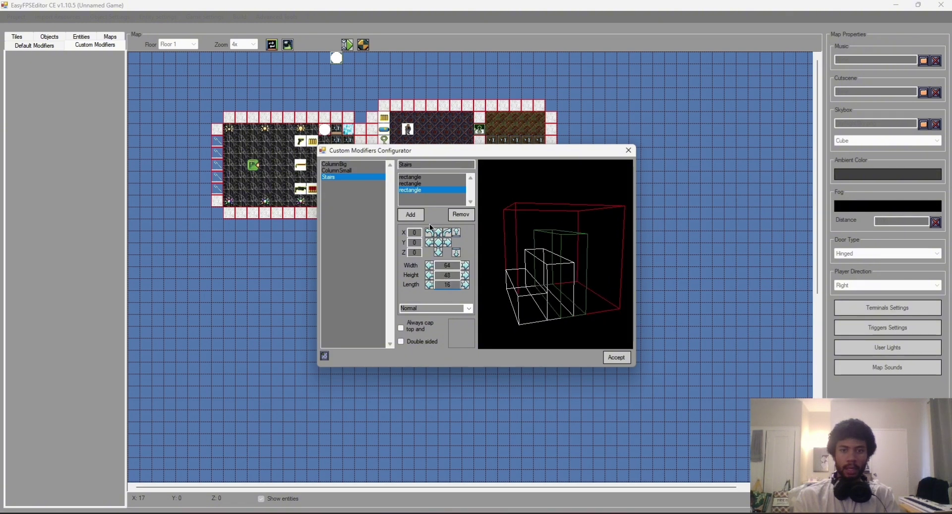
click(437, 232)
click(437, 232)
click(437, 232)
click(437, 232)
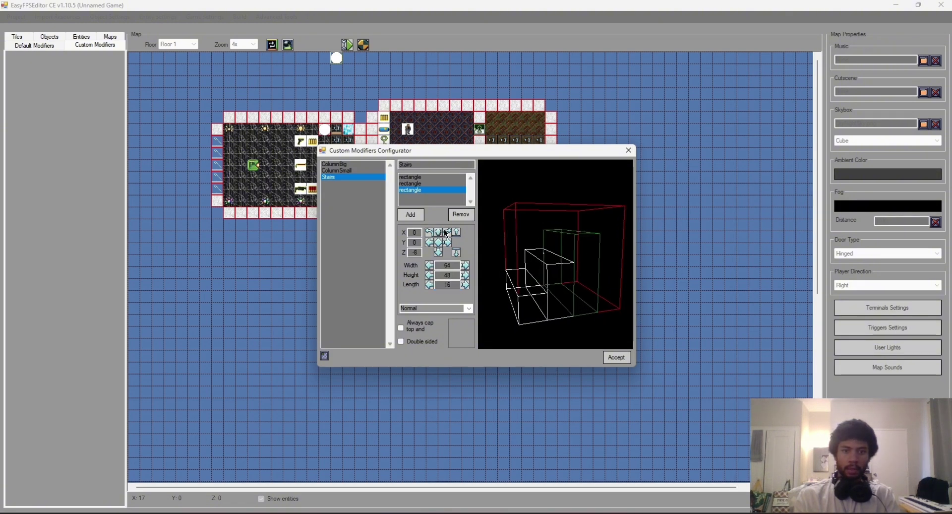
drag(589, 289, 611, 293)
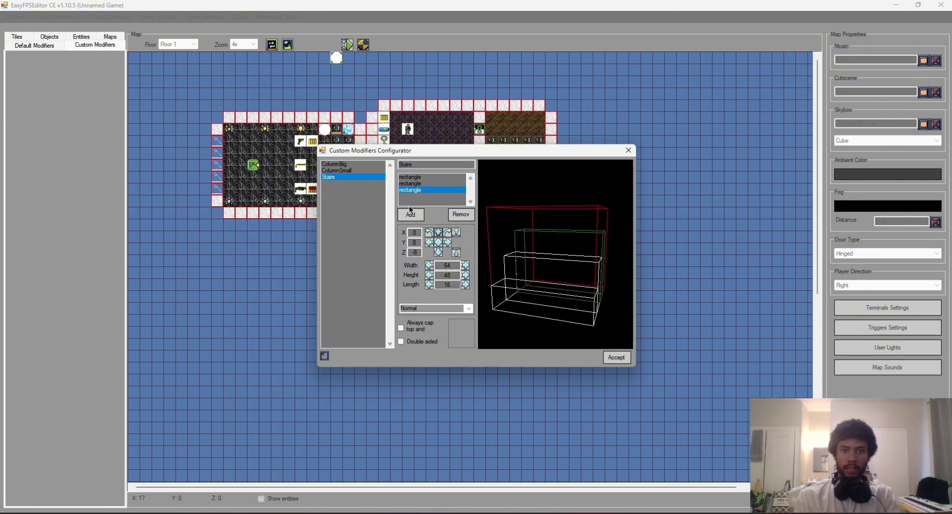
- Add a fourth rectangle shape to the Stairs modifier and select it for editing
click(412, 217)
click(455, 211)
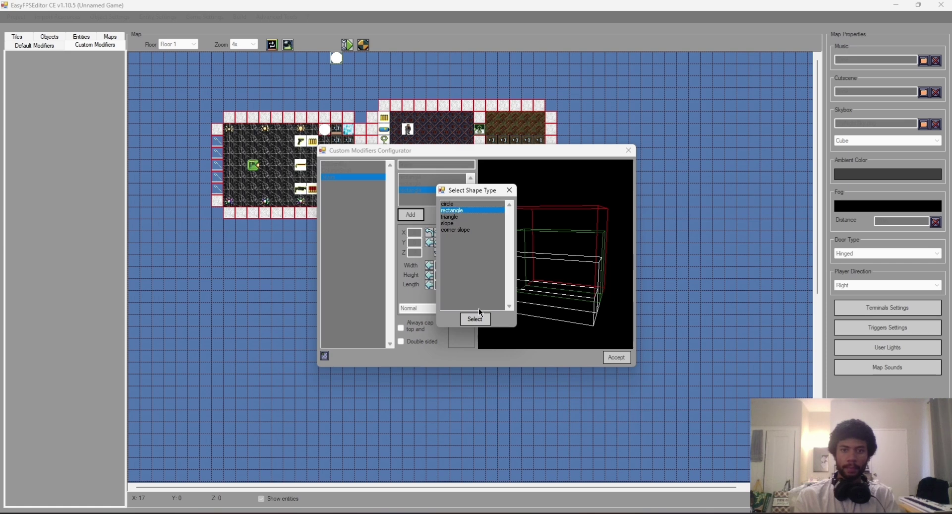
click(479, 318)
mouse_move(535, 283)
mouse_down()
mouse_move(507, 279)
mouse_move(518, 278)
mouse_up()
click(415, 196)
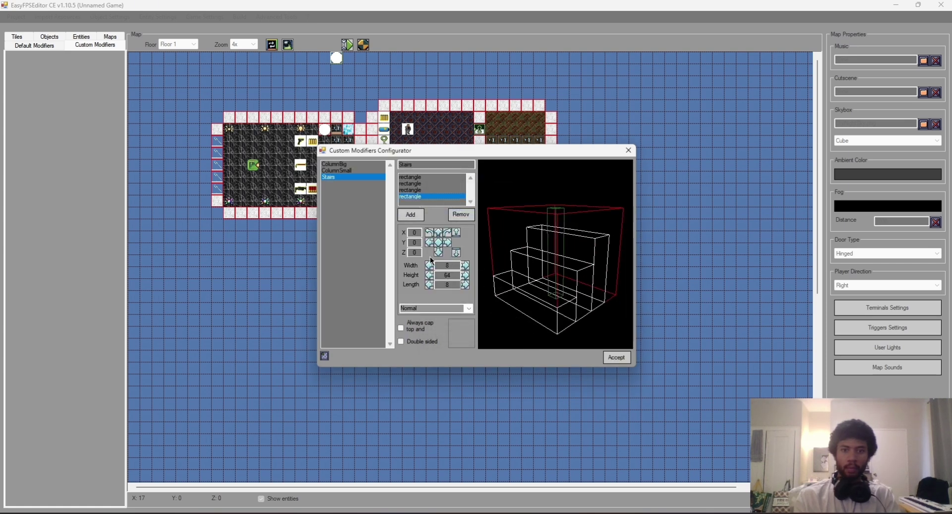
- Set the fourth rectangle's width to 64 and its length to 16
double_click(451, 276)
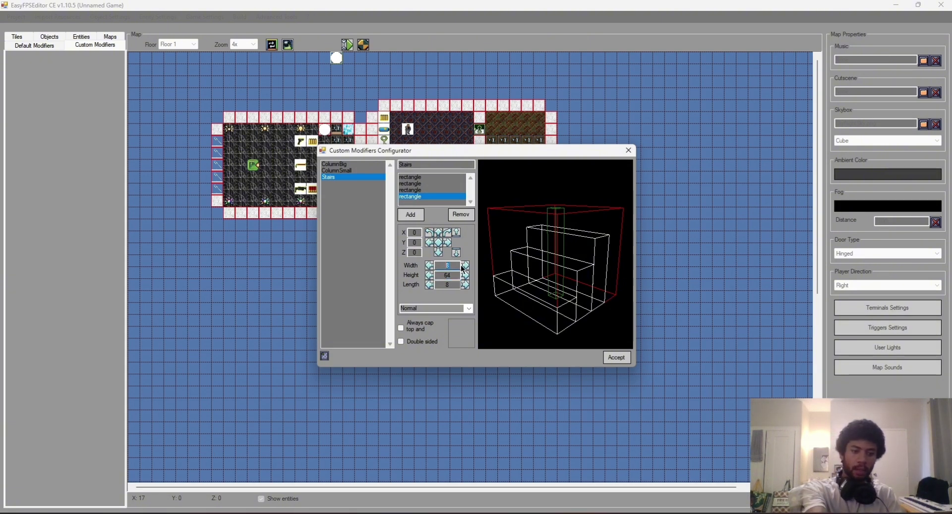
text(64)
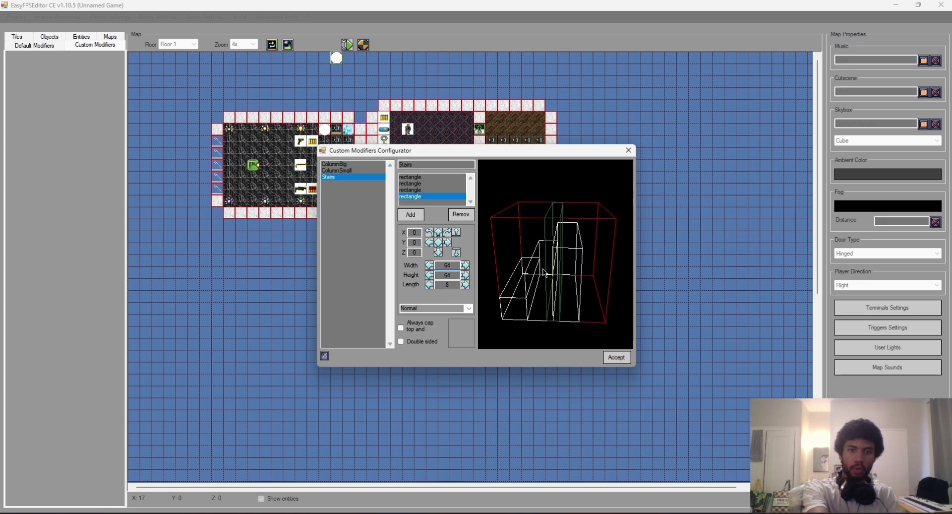
drag(545, 273, 554, 266)
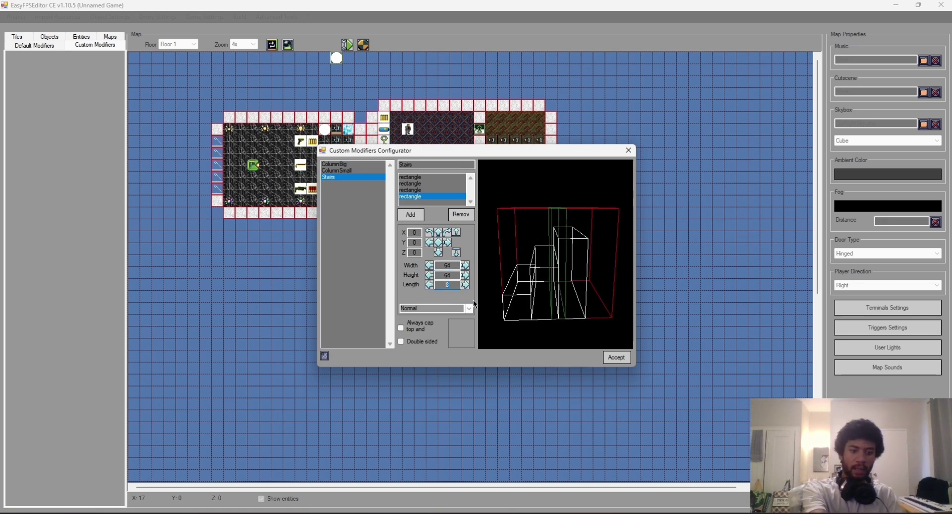
text(16)
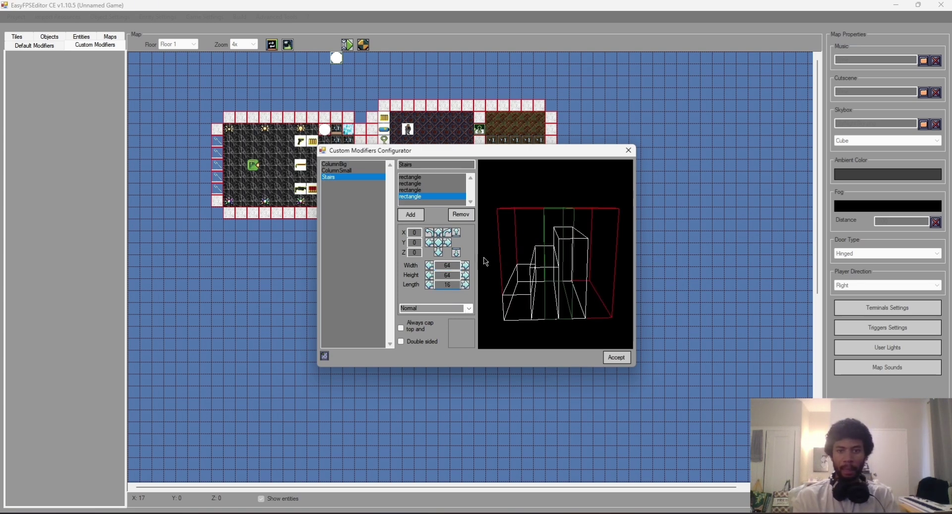
- Move the fourth rectangle back to Z -24 behind the third step and check the staircase from several angles
click(438, 234)
click(439, 238)
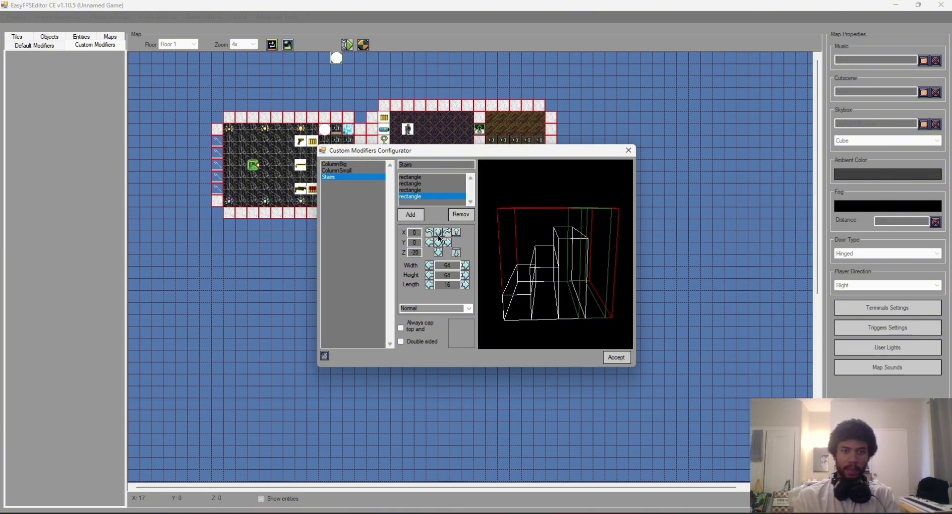
click(440, 238)
click(439, 235)
drag(535, 241, 519, 312)
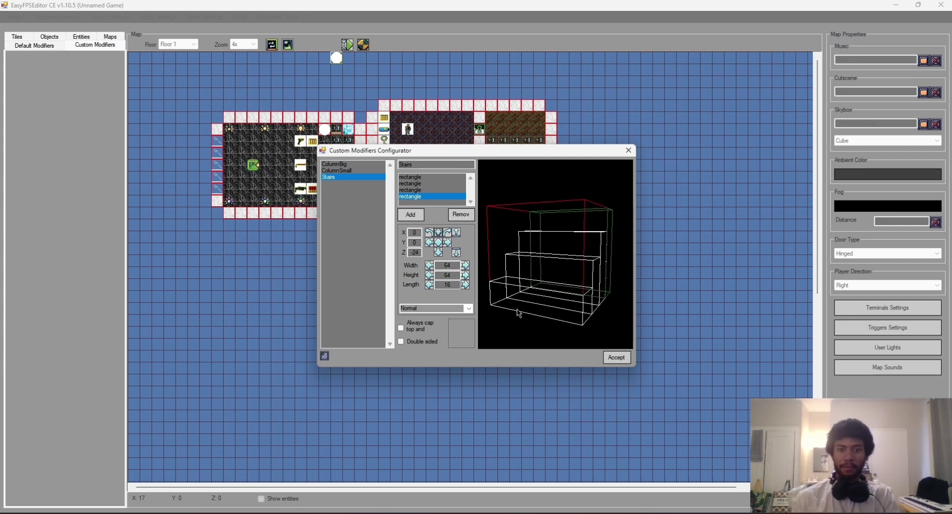
mouse_move(575, 251)
mouse_down()
mouse_move(555, 258)
mouse_move(570, 253)
mouse_move(562, 262)
mouse_up()
drag(518, 311, 498, 317)
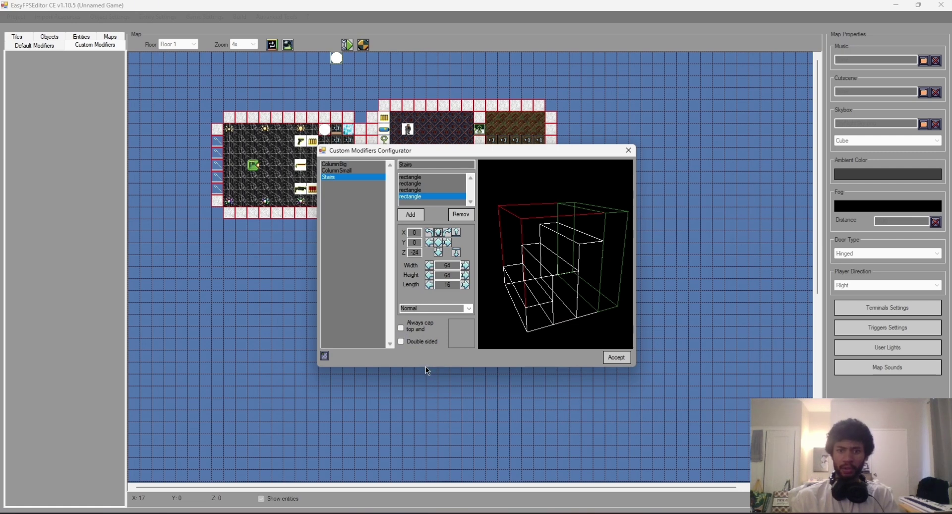
- Enable the always-cap option for the Stairs modifier and accept the custom modifier changes
click(401, 329)
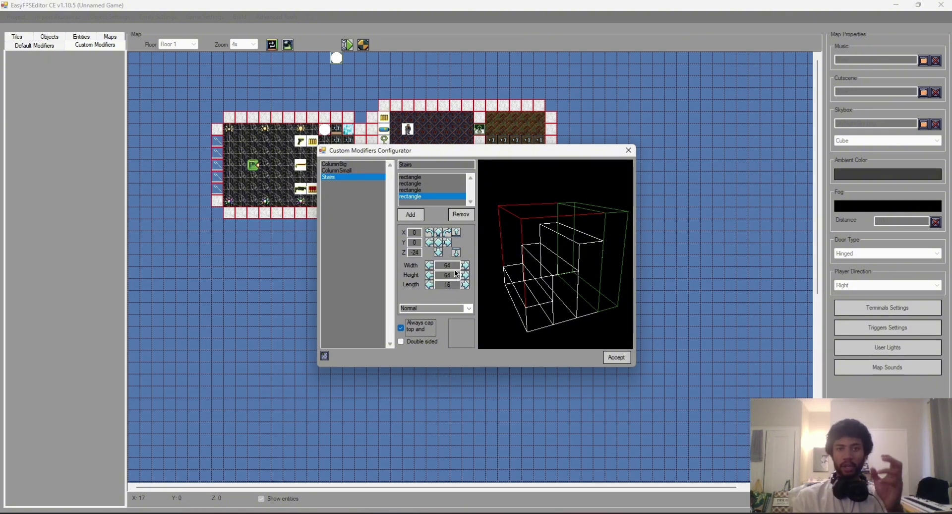
drag(498, 263, 545, 275)
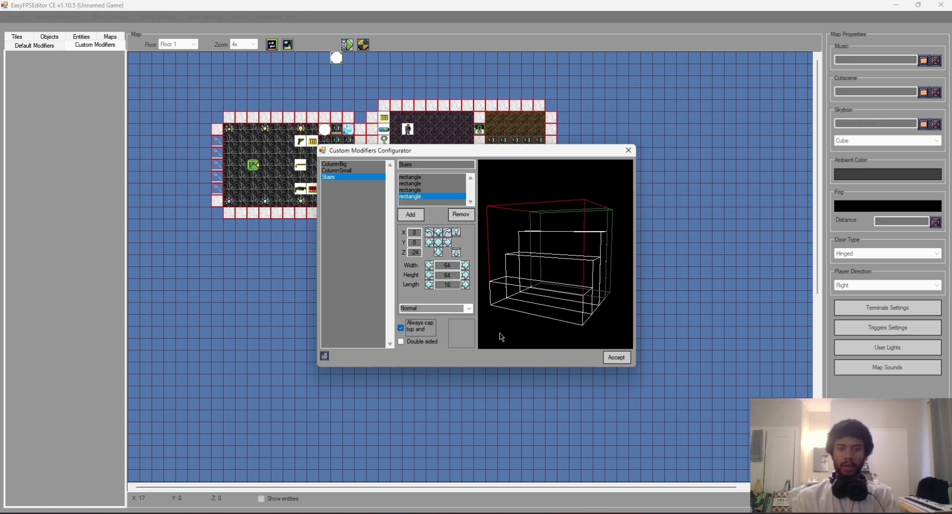
click(616, 358)
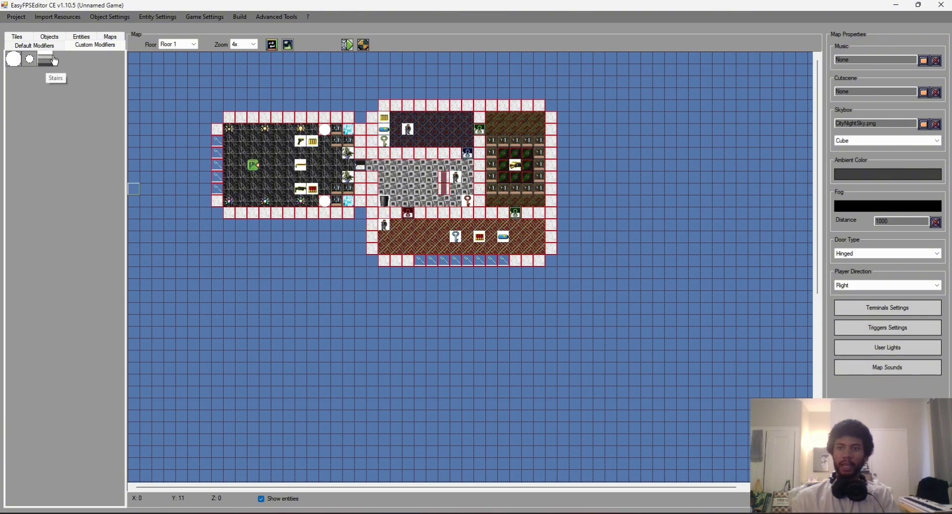
- Reopen the Custom Modifiers Configurator and review the position and size of each rectangle in the Stairs modifier
click(263, 17)
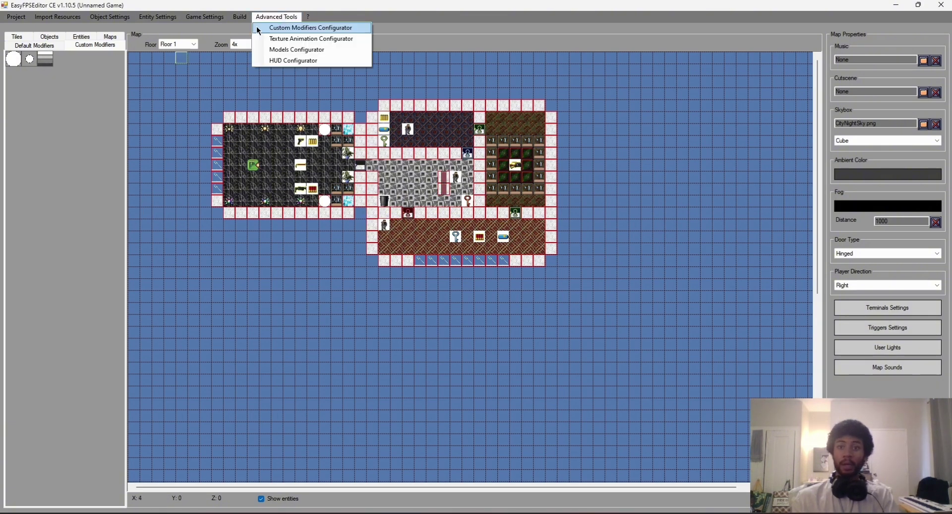
click(283, 28)
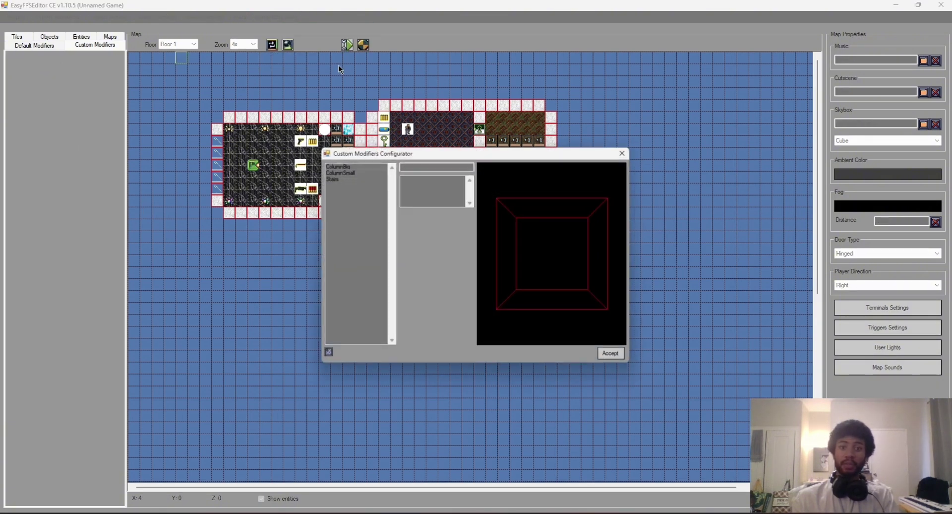
click(329, 177)
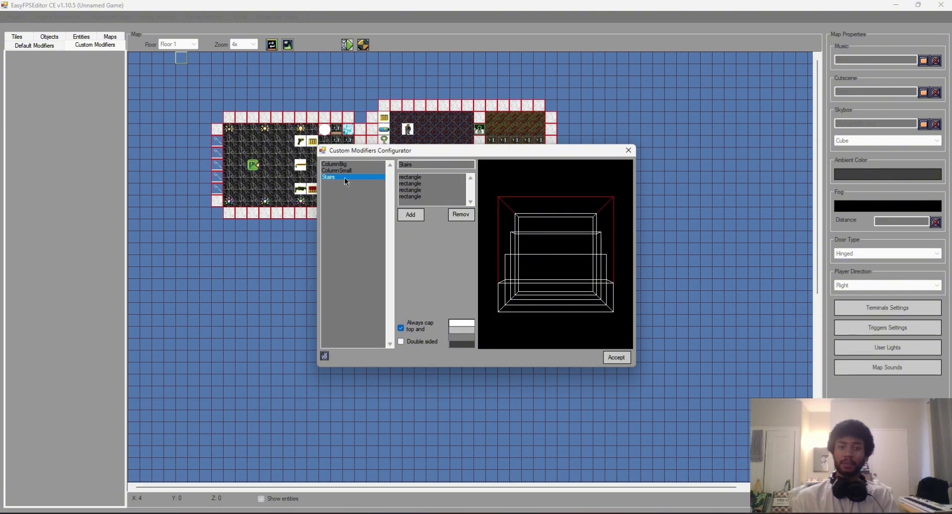
mouse_move(526, 239)
mouse_down()
mouse_move(501, 252)
mouse_move(519, 229)
mouse_move(567, 252)
mouse_move(522, 236)
mouse_move(535, 243)
mouse_up()
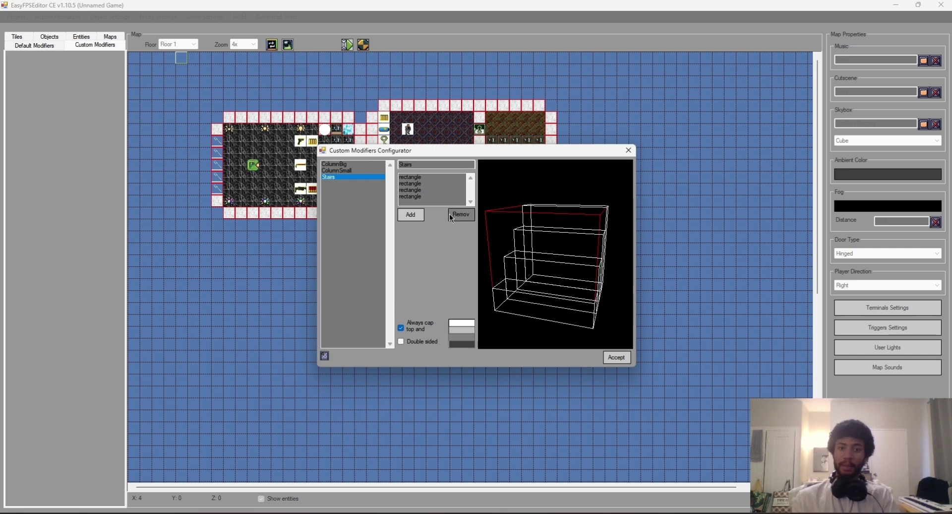
click(416, 198)
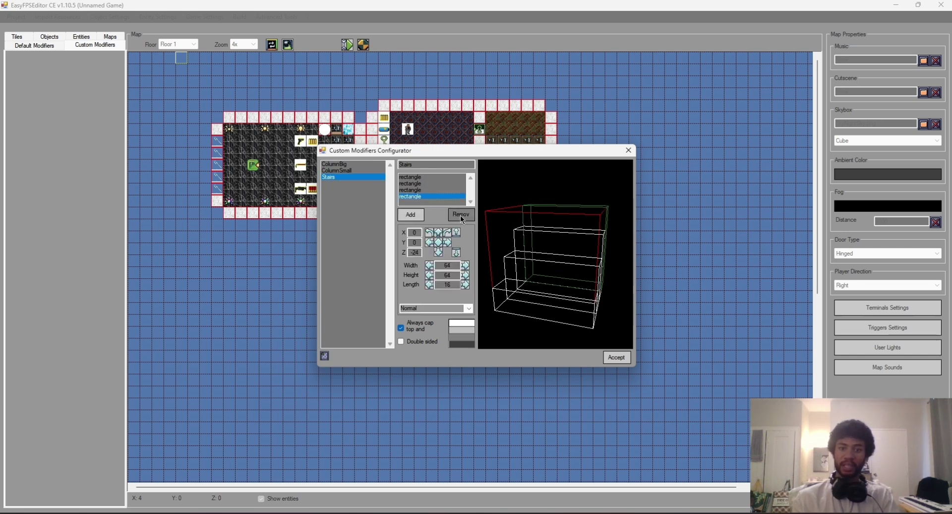
click(416, 191)
click(417, 185)
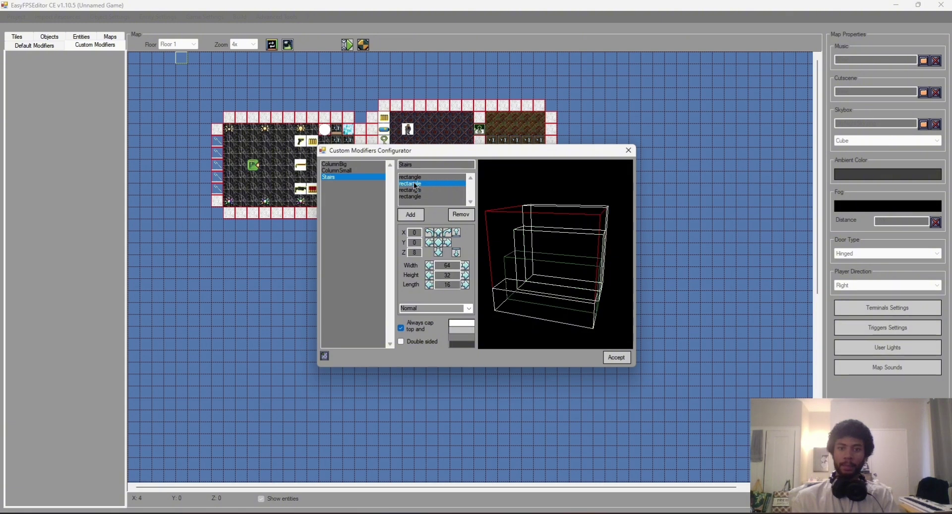
key(Up)
click(614, 362)
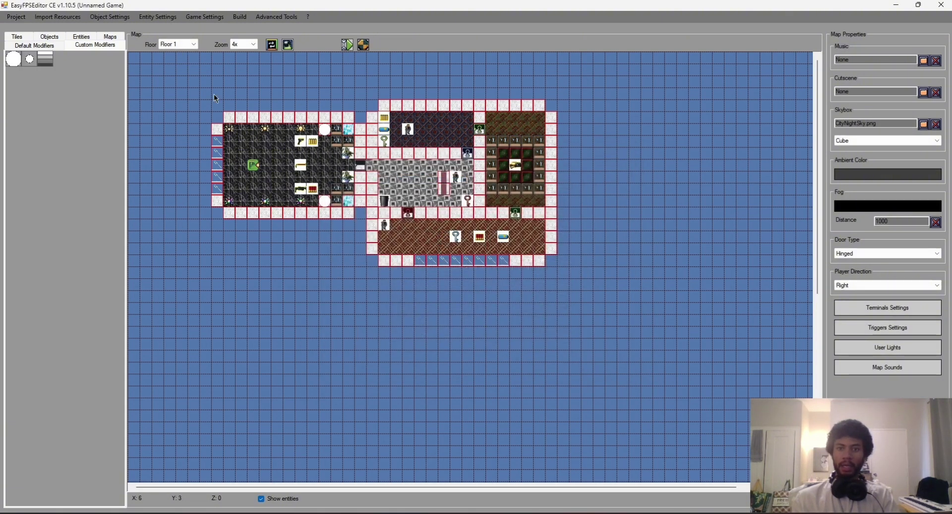
- Place a plain white wall tile against the upper wall of the black-floored room, just past the middle light
click(29, 46)
click(19, 36)
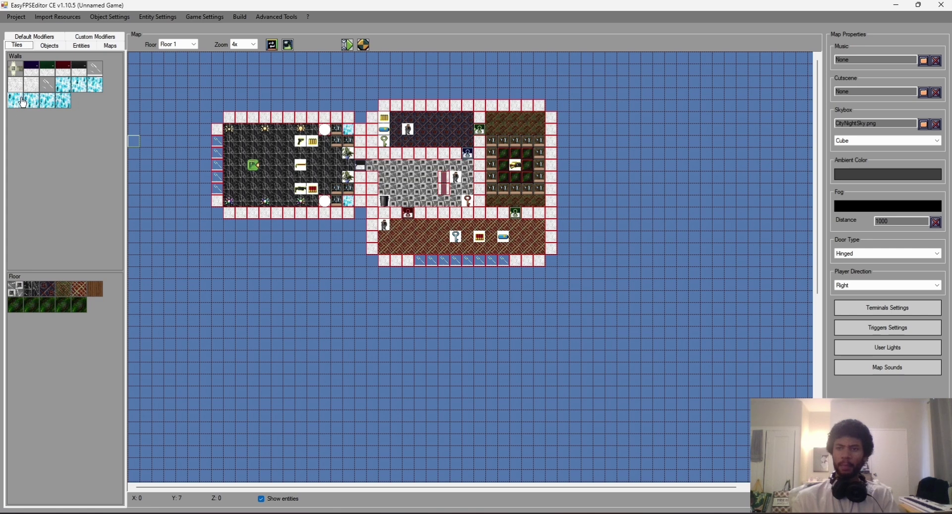
click(31, 84)
click(229, 130)
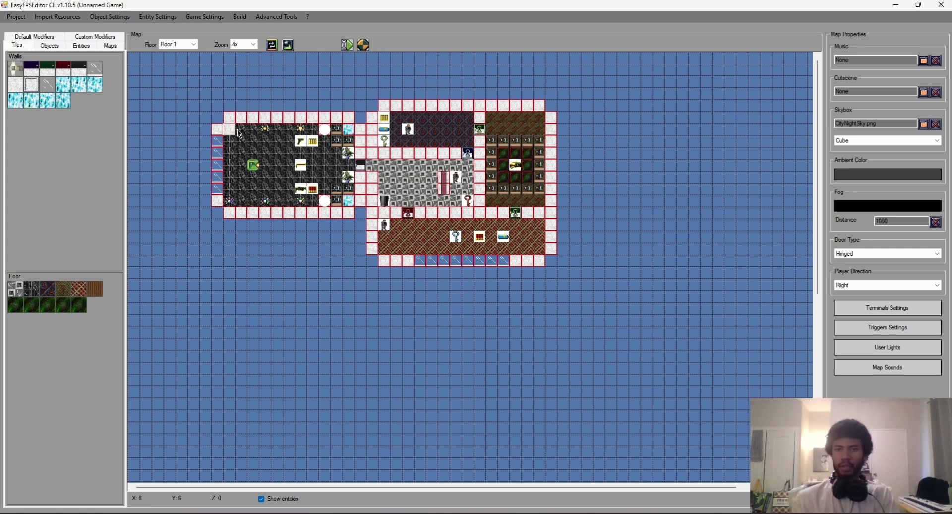
drag(240, 133, 281, 134)
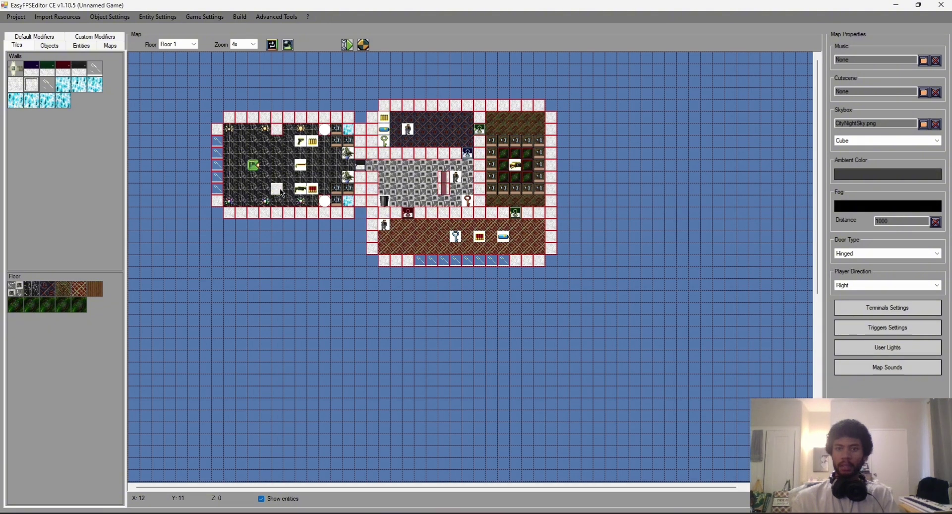
- Apply the Stairs custom modifier to the new wall tile in the black-floored room
click(81, 47)
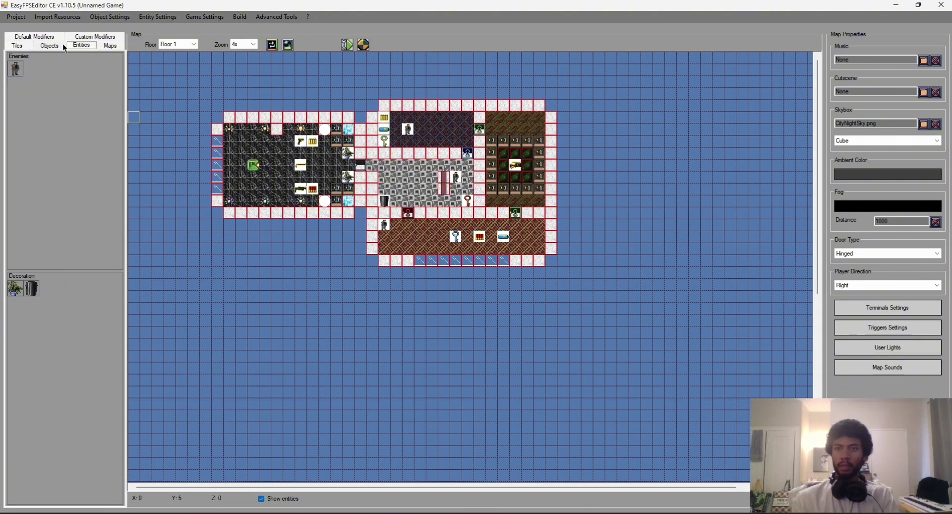
click(93, 38)
click(41, 61)
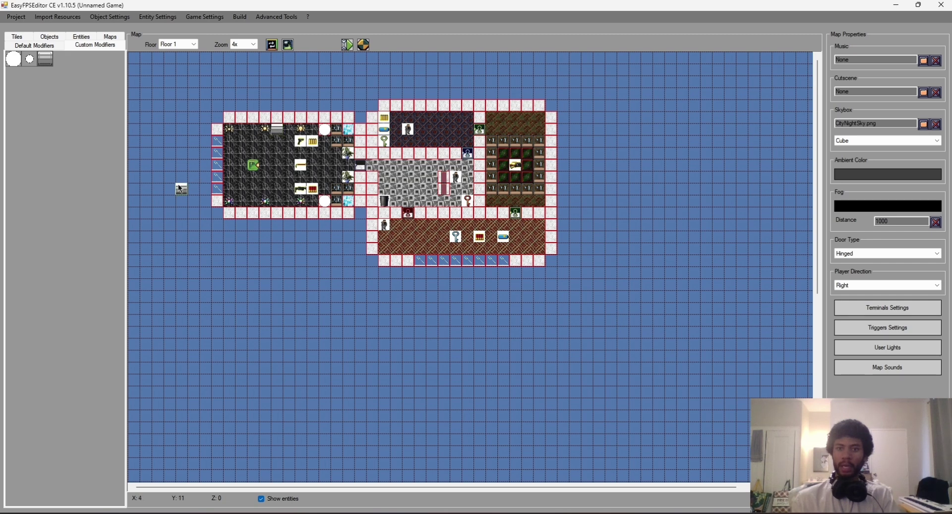
- Test the game with a new session, walk up to and climb the stairs by the wall, and leave the test
click(363, 46)
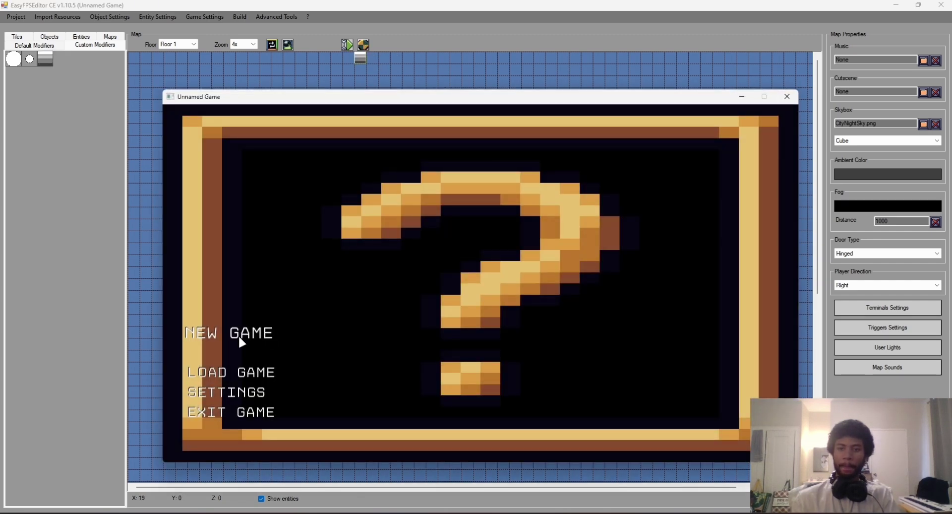
click(242, 335)
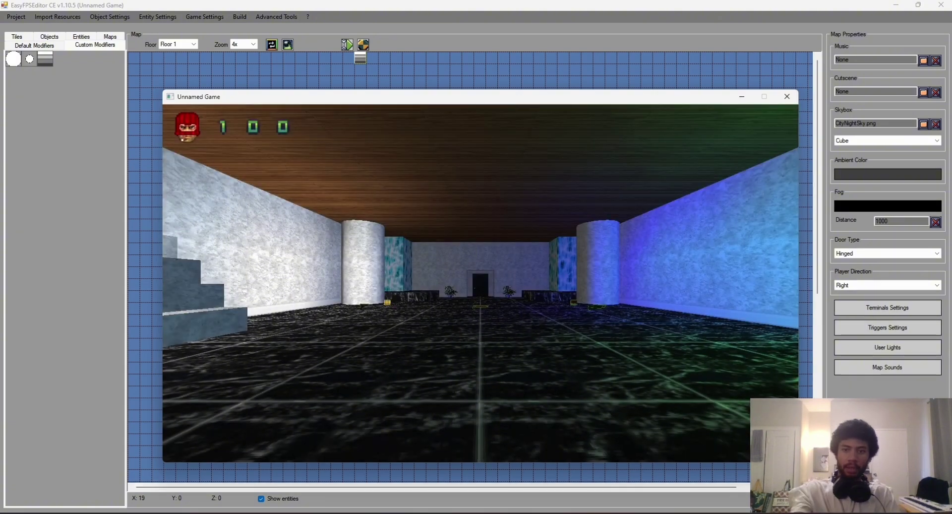
key(w)
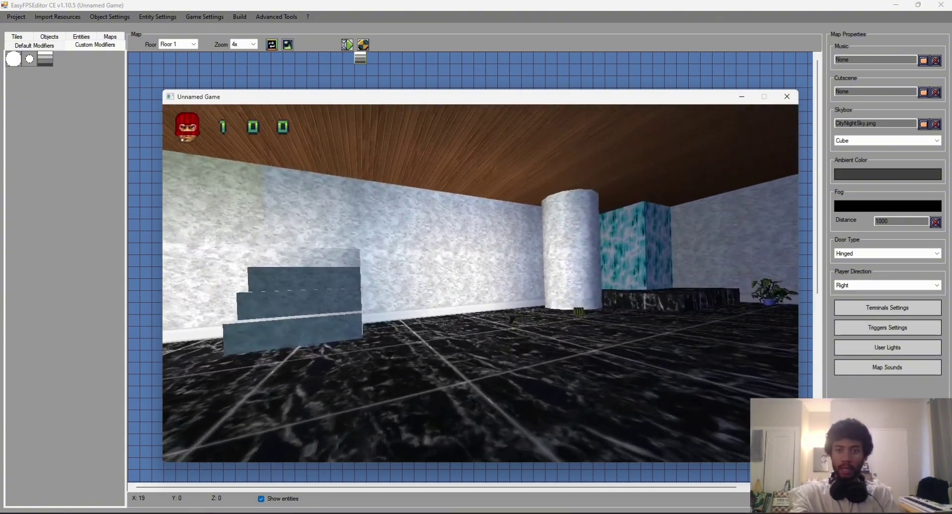
key(w)
key(a)
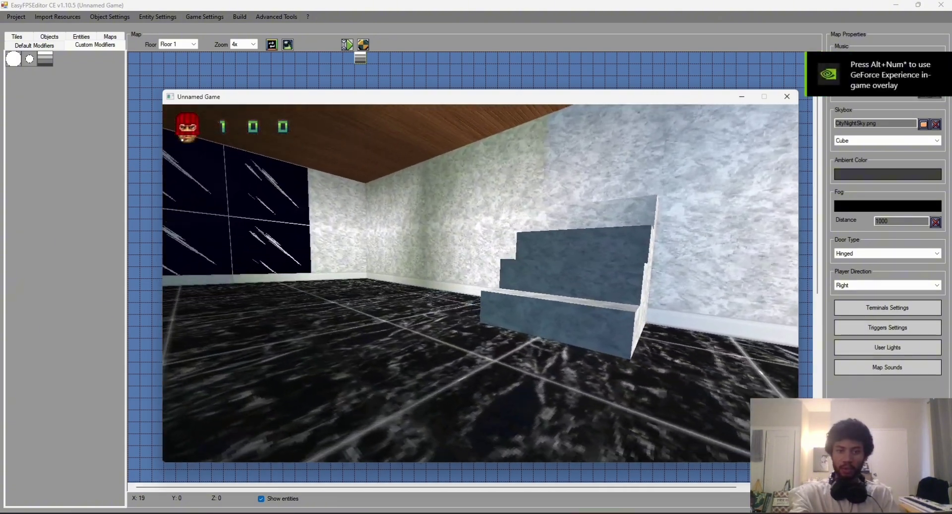
key(w)
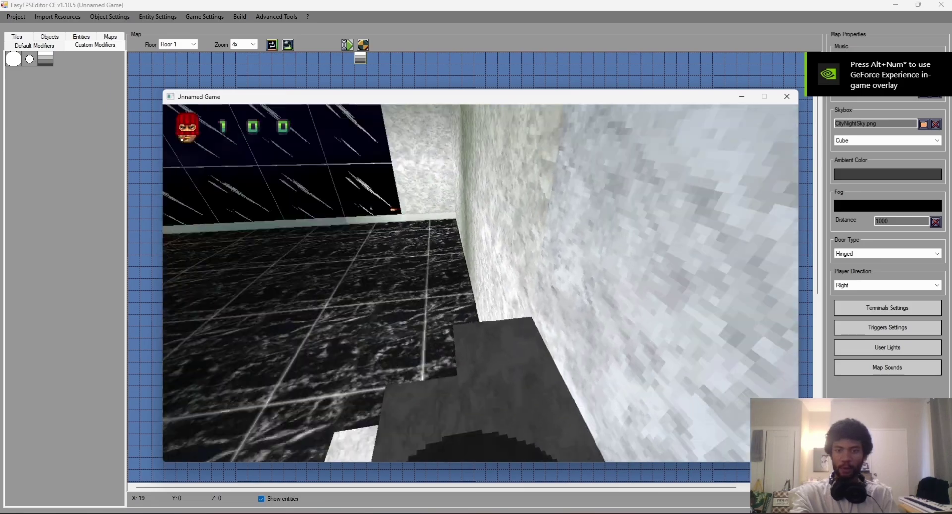
key(w)
key(w)
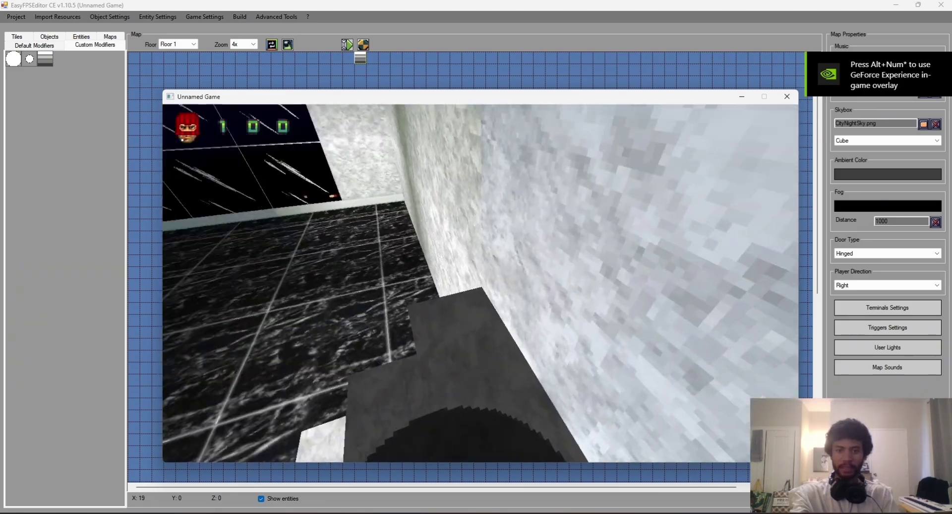
key(s)
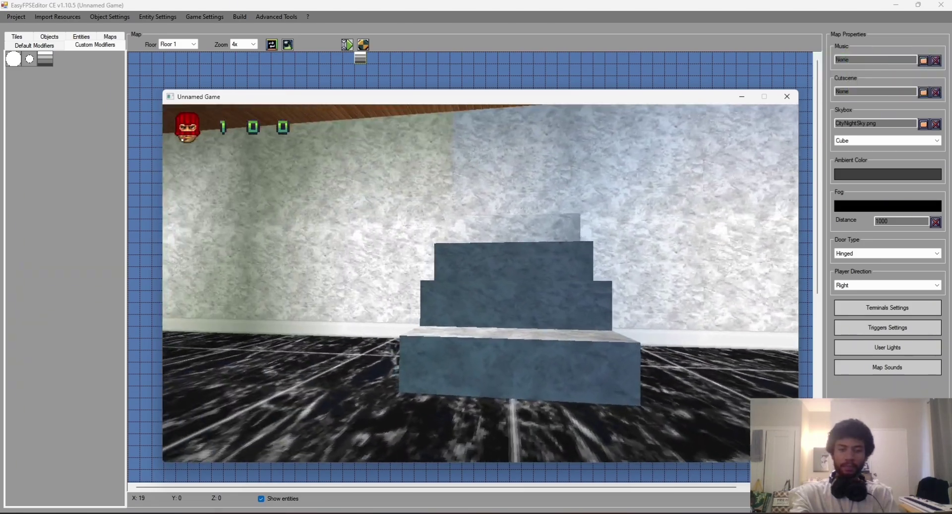
key(Escape)
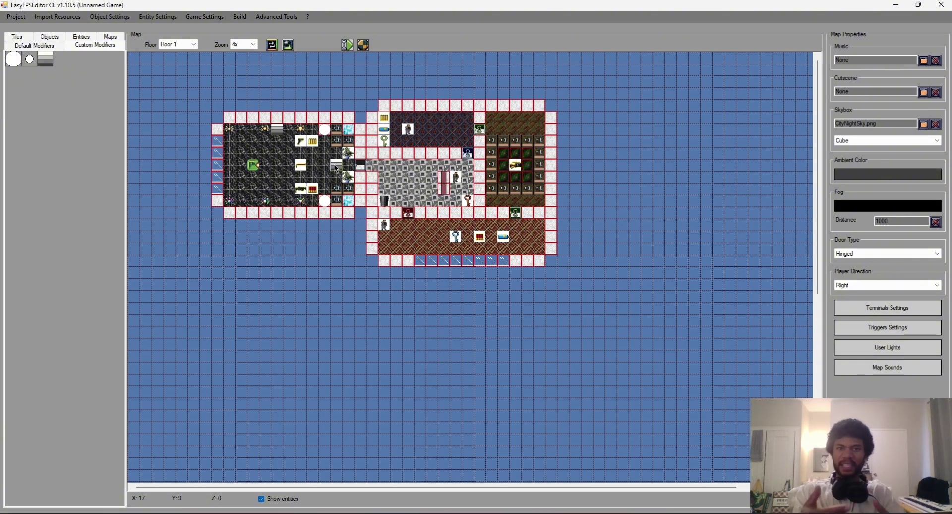
- Place a red-and-white door wall tile in the black-floored room, two tiles in front of the player start
drag(336, 169, 56, 86)
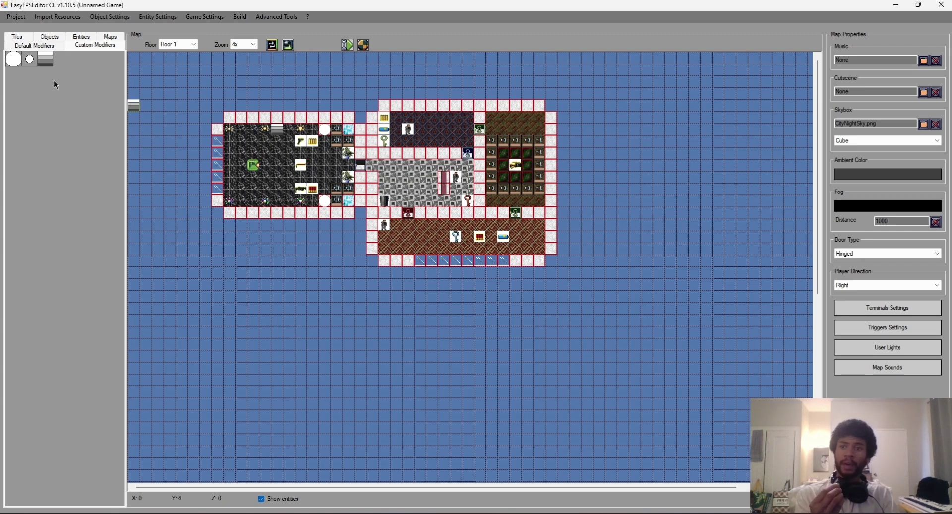
click(17, 38)
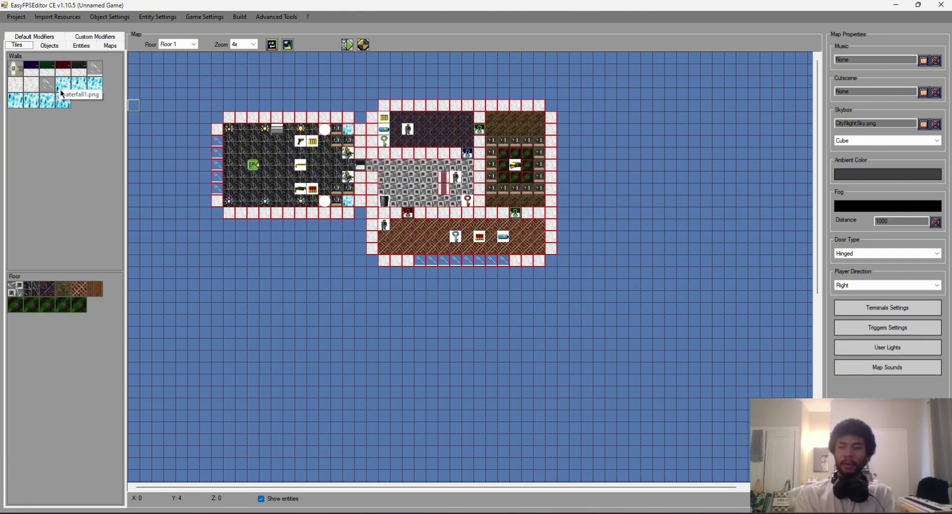
click(63, 68)
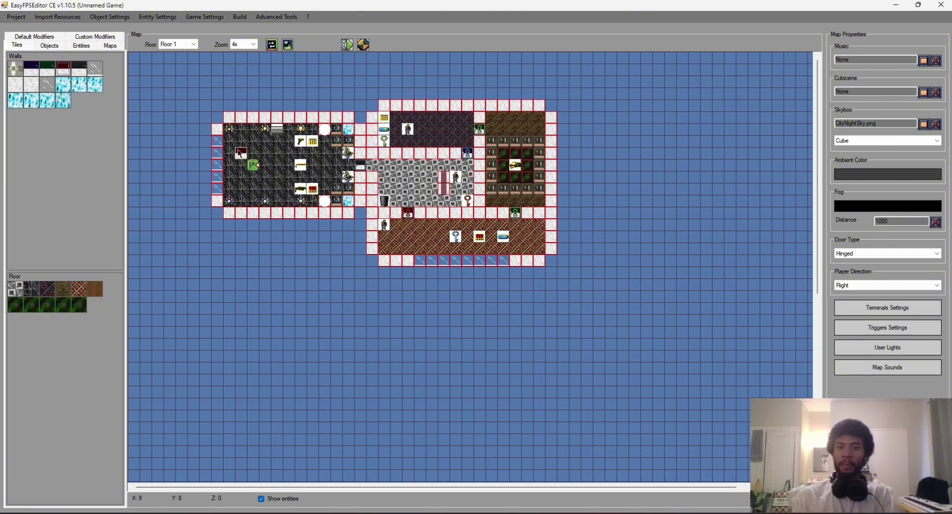
click(281, 167)
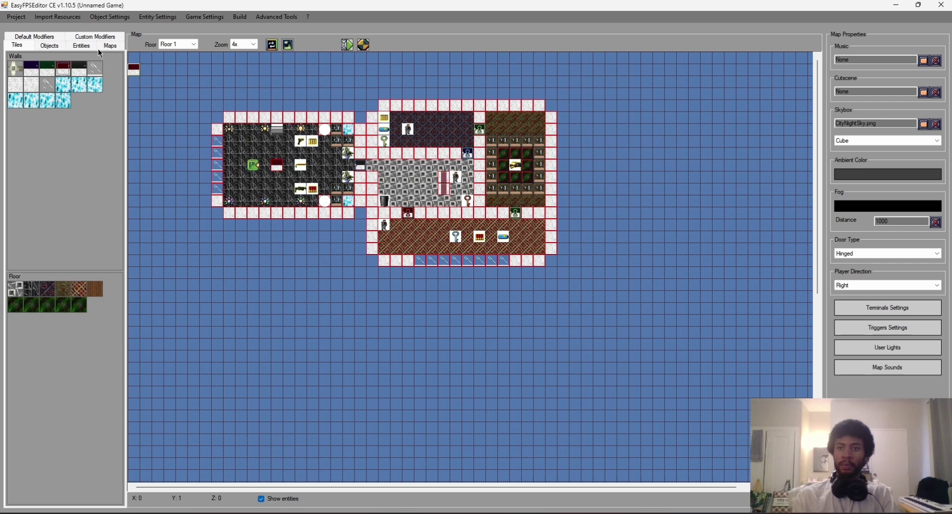
- Apply the Stairs custom modifier to the red-and-white door tile in front of the player start
click(108, 45)
click(109, 39)
click(45, 59)
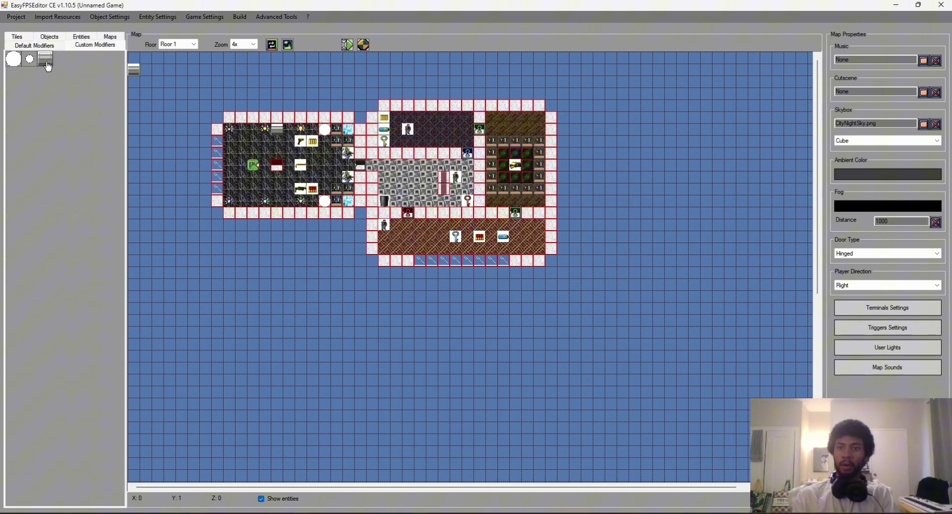
click(277, 166)
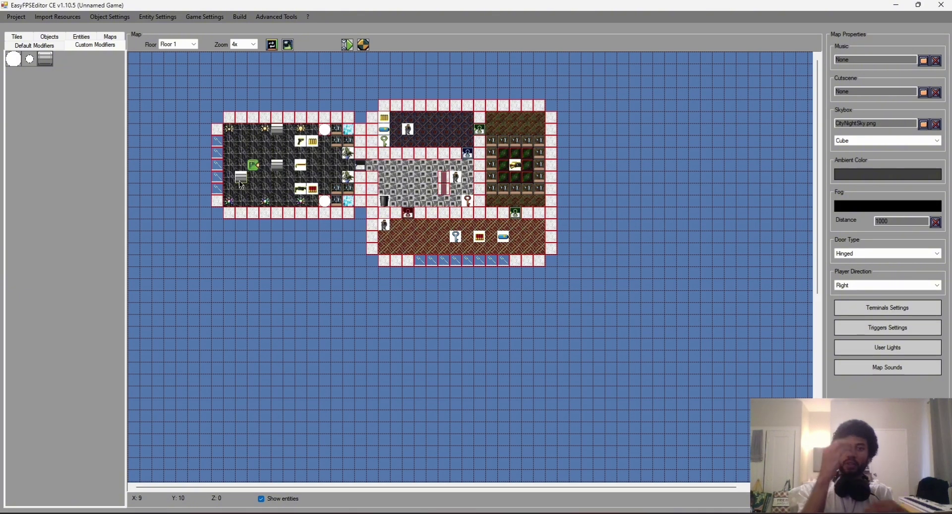
- Test the game with a new session, walk around the door-textured stairs to inspect their front and sides, and exit the game
click(364, 47)
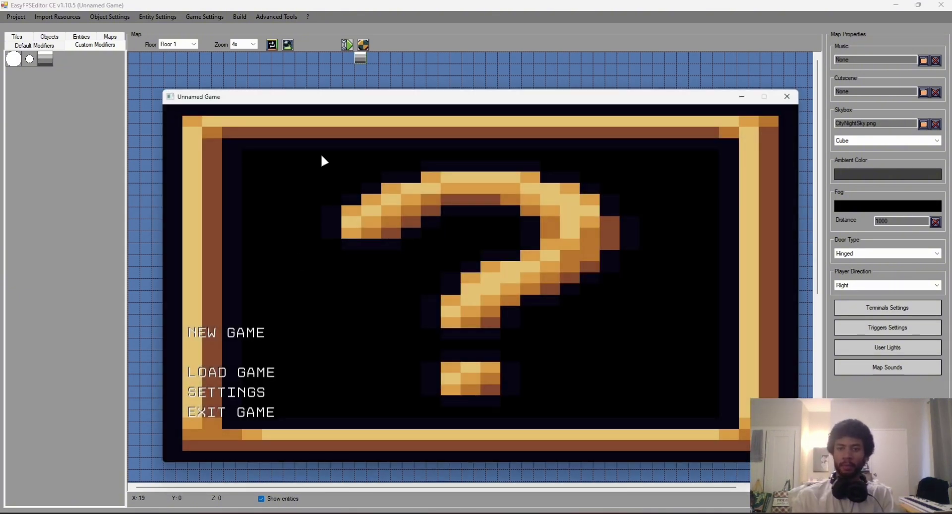
click(241, 335)
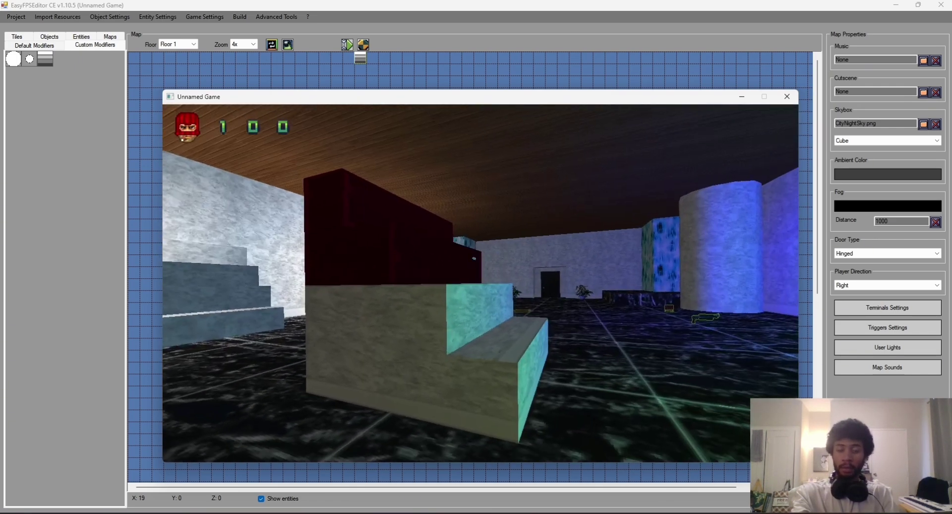
key(d)
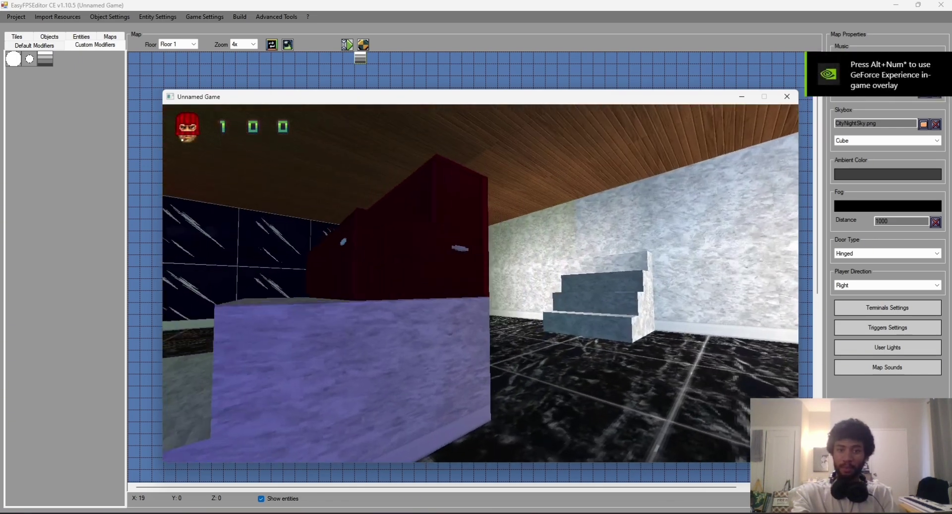
key(d)
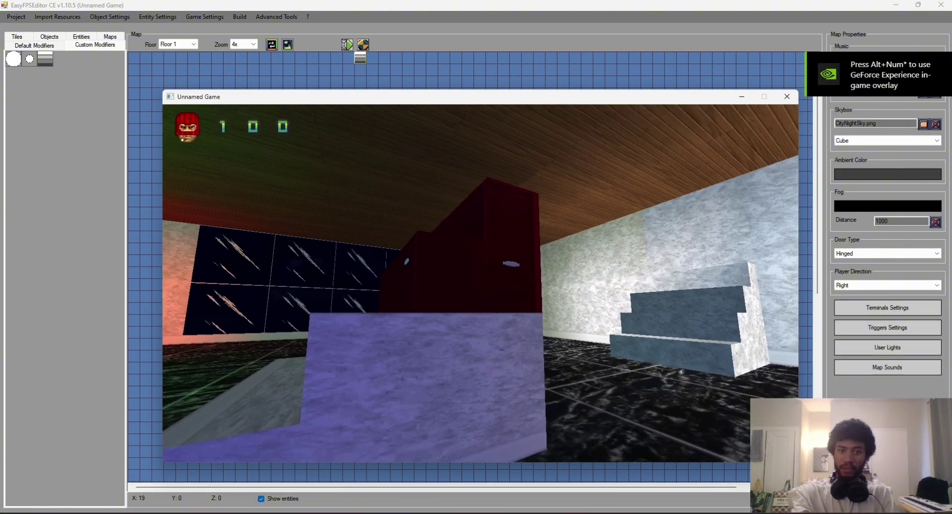
key(a)
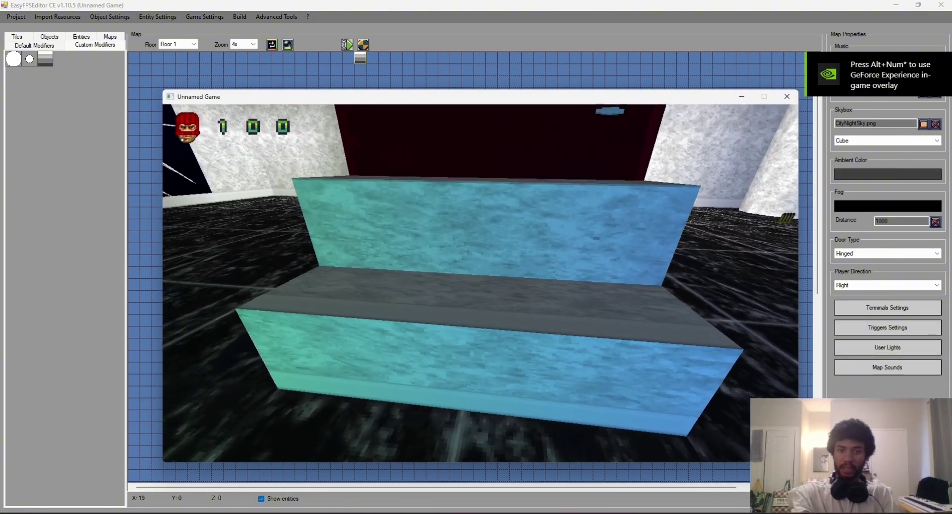
key(a)
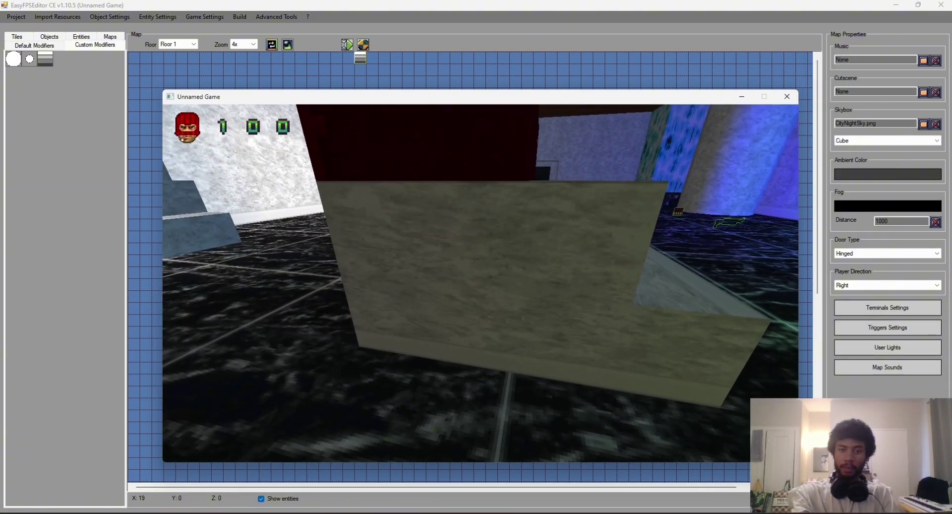
key(d)
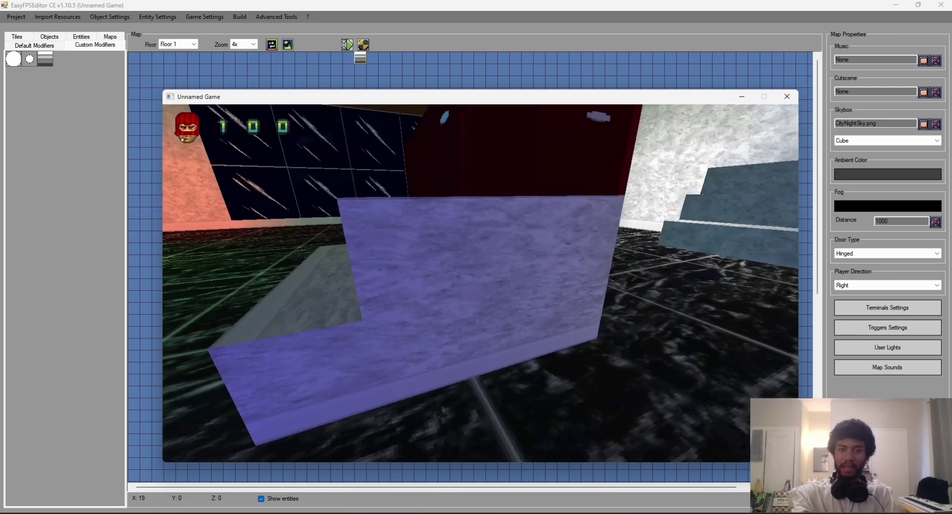
key(a)
key(w)
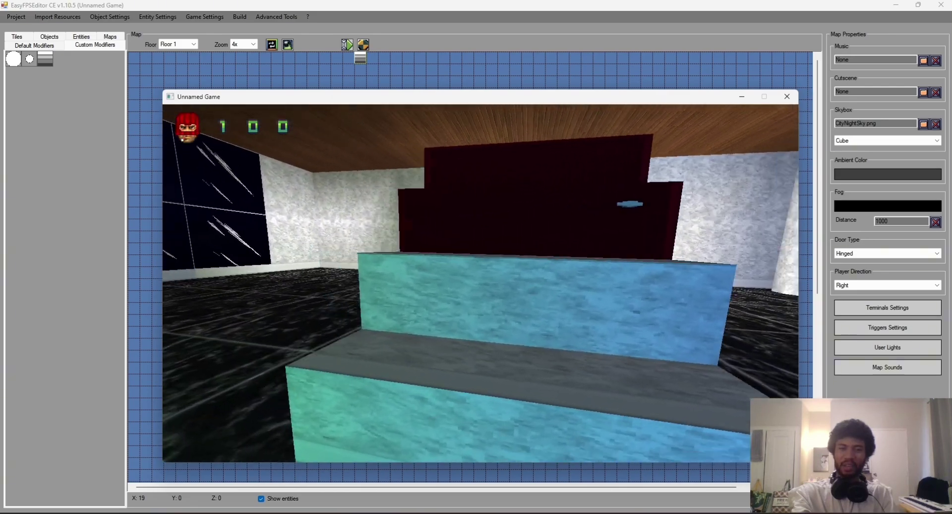
key(w)
key(Escape)
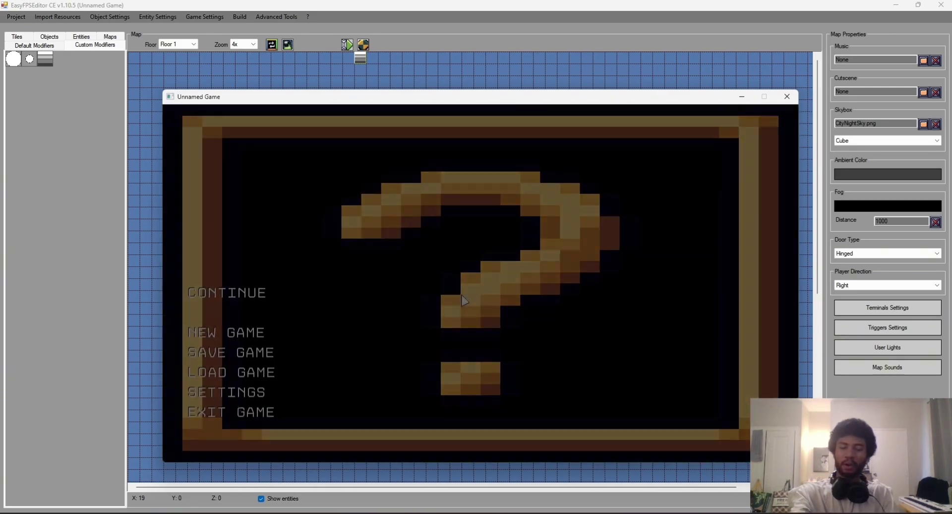
click(243, 411)
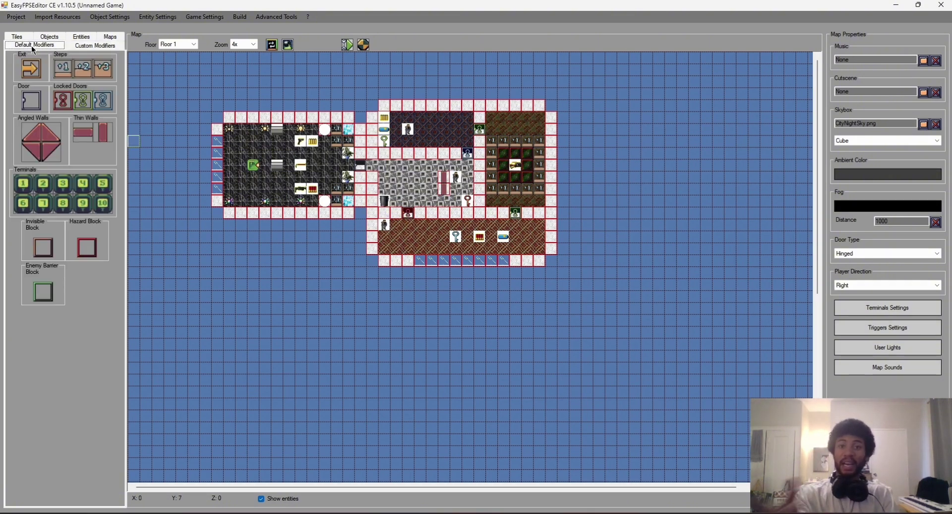
click(18, 36)
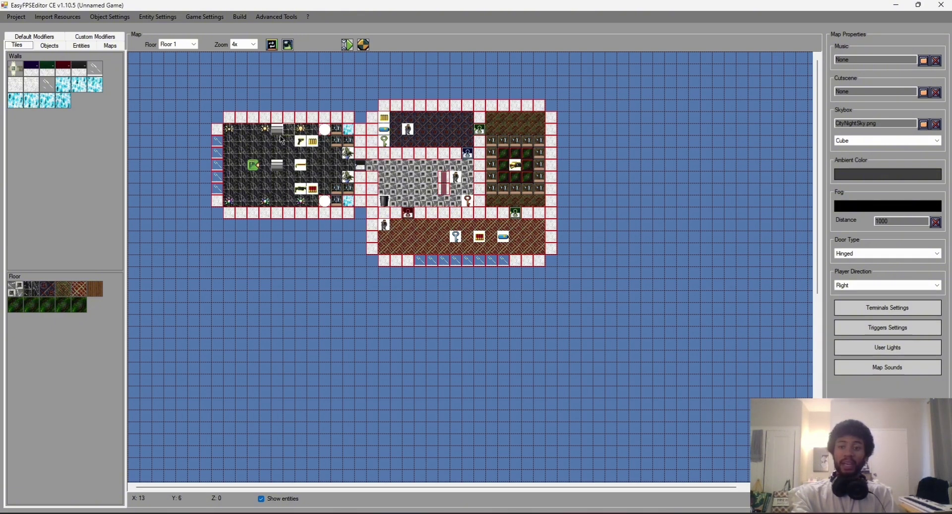
click(47, 36)
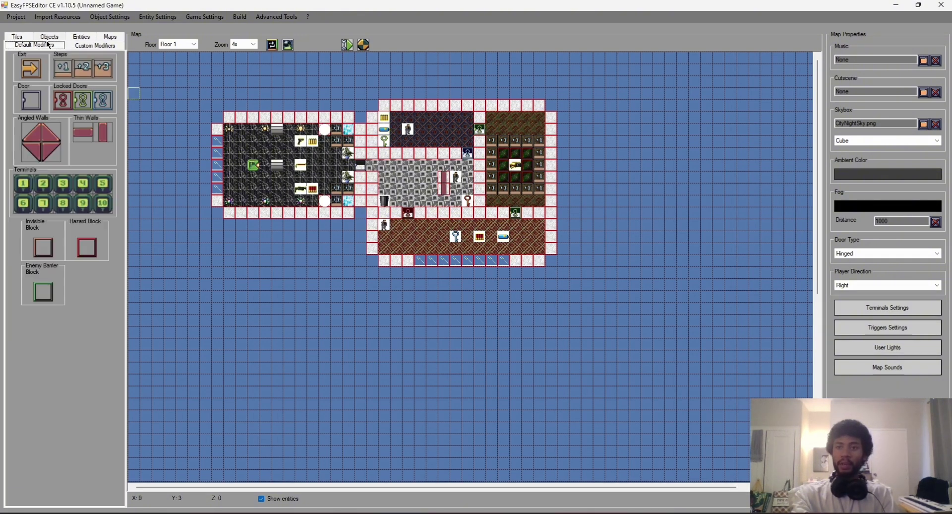
click(28, 36)
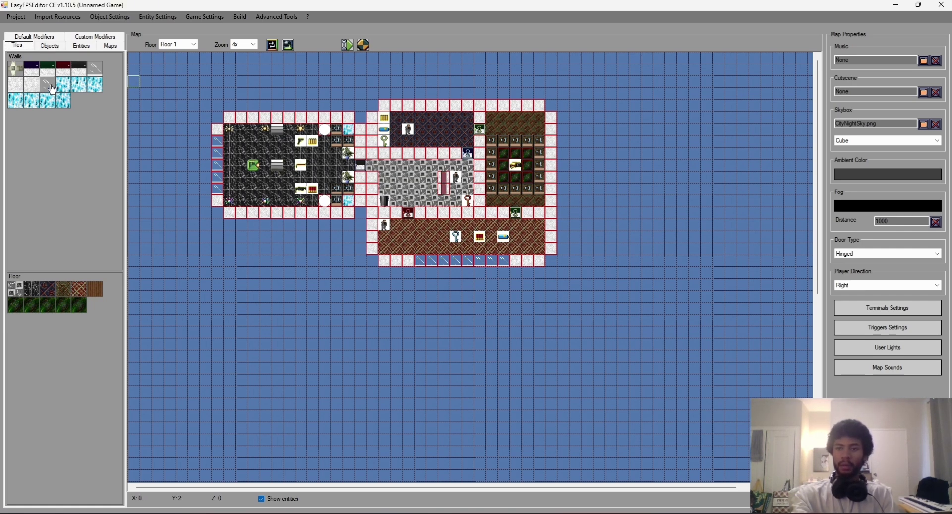
click(50, 45)
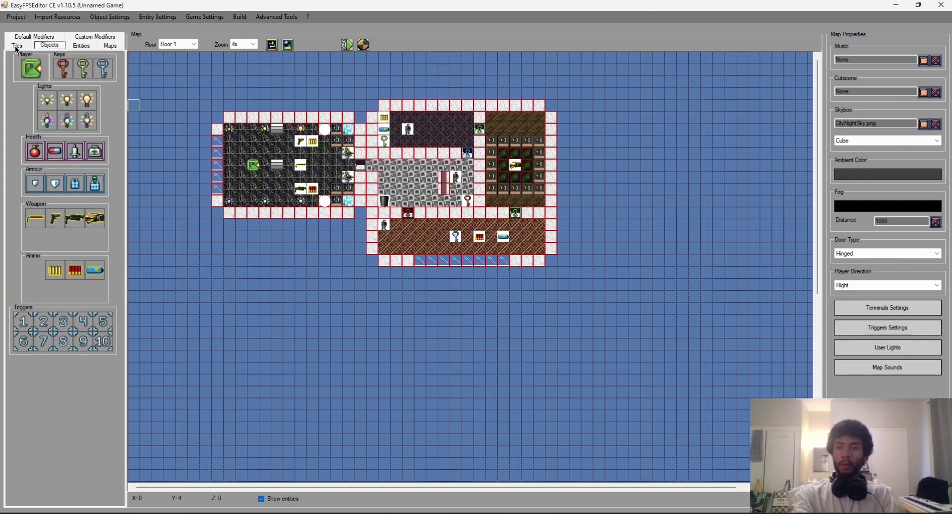
click(17, 47)
click(54, 46)
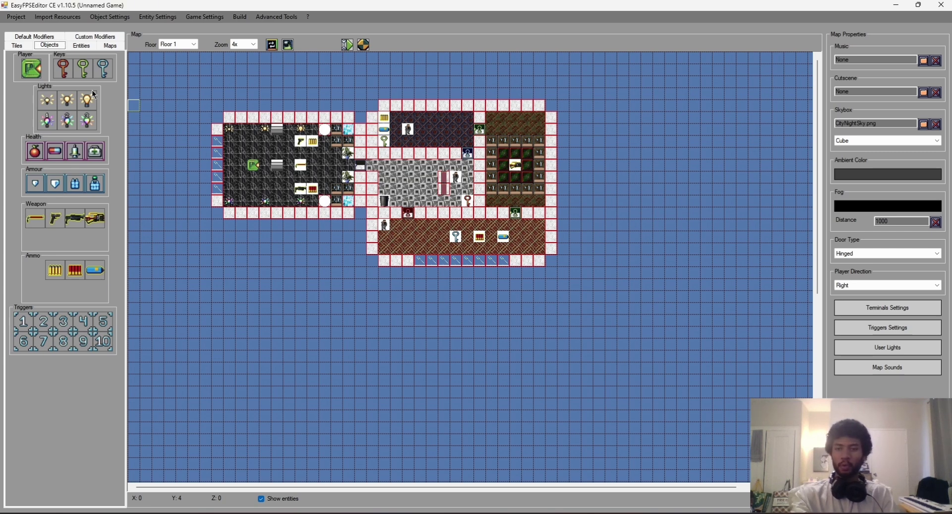
- Remove the stairs tile beside the upper wall of the black-floored room and refill its cell with the black floor tile
click(17, 46)
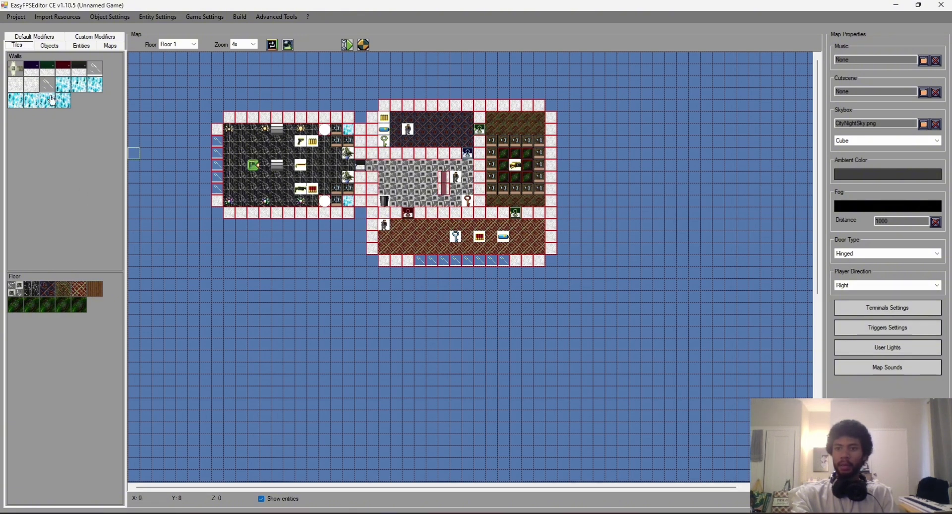
click(31, 84)
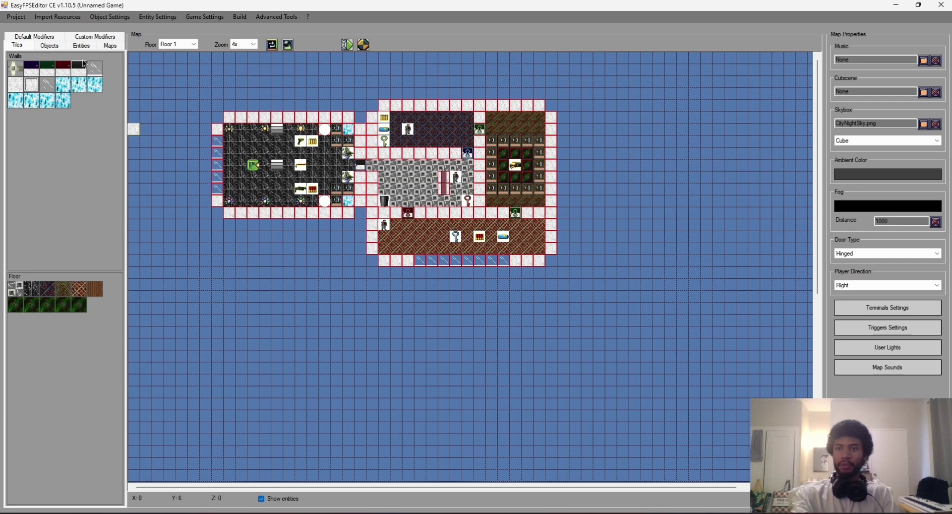
click(96, 38)
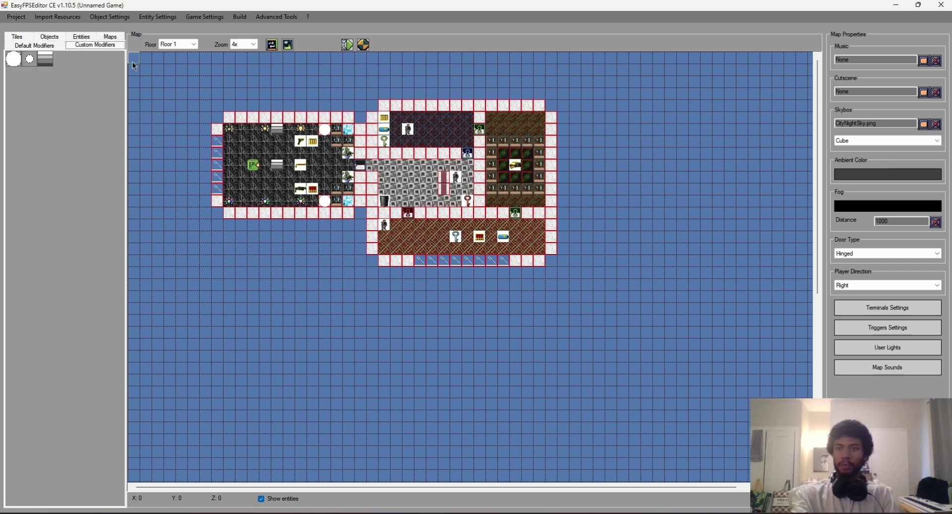
click(33, 45)
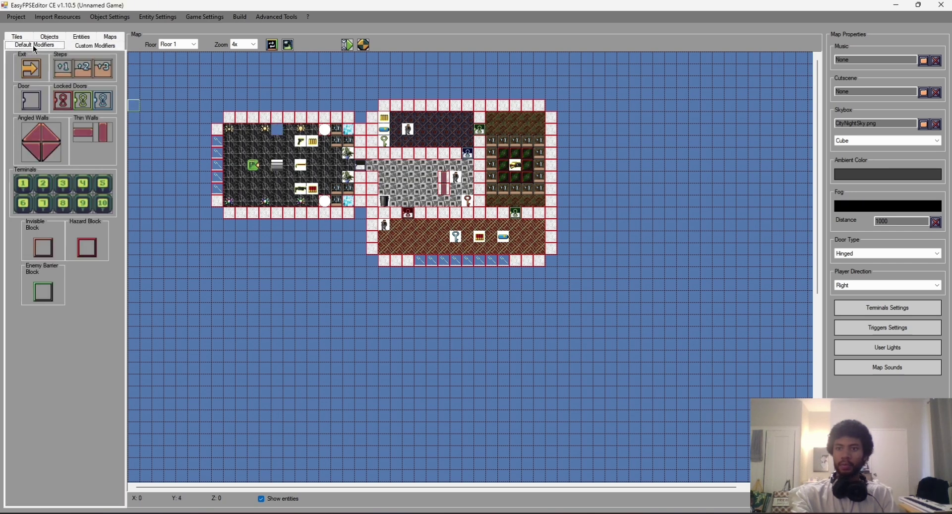
click(20, 39)
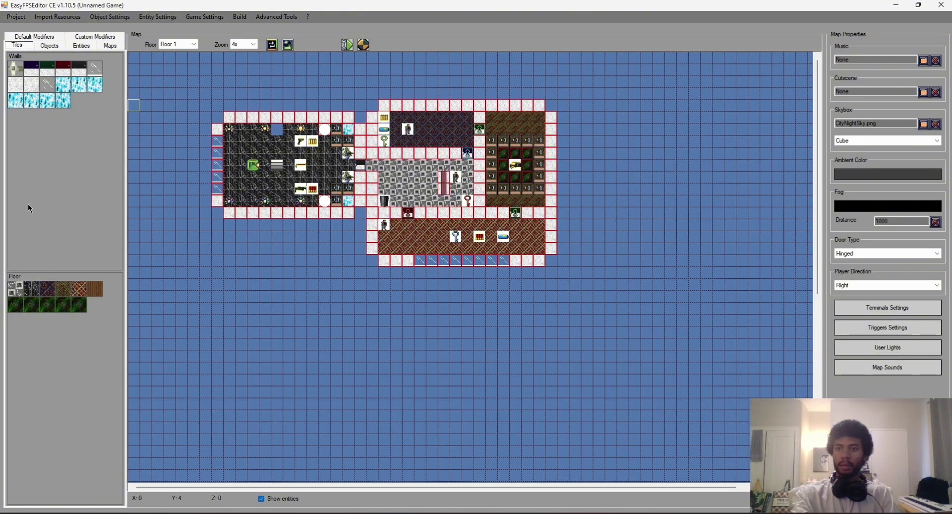
- Place a white wall tile on Floor 1 directly behind the upper end of the stairs tile in front of the player start
click(32, 84)
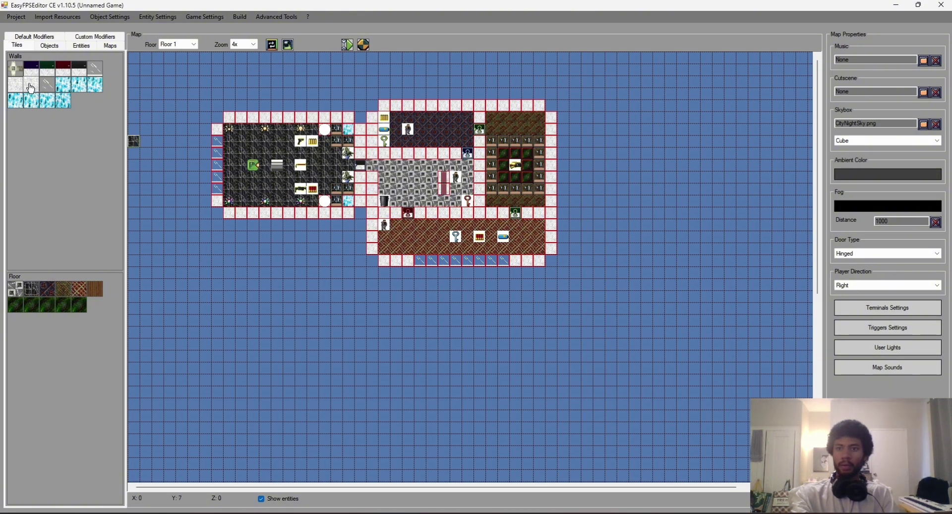
click(267, 154)
click(277, 153)
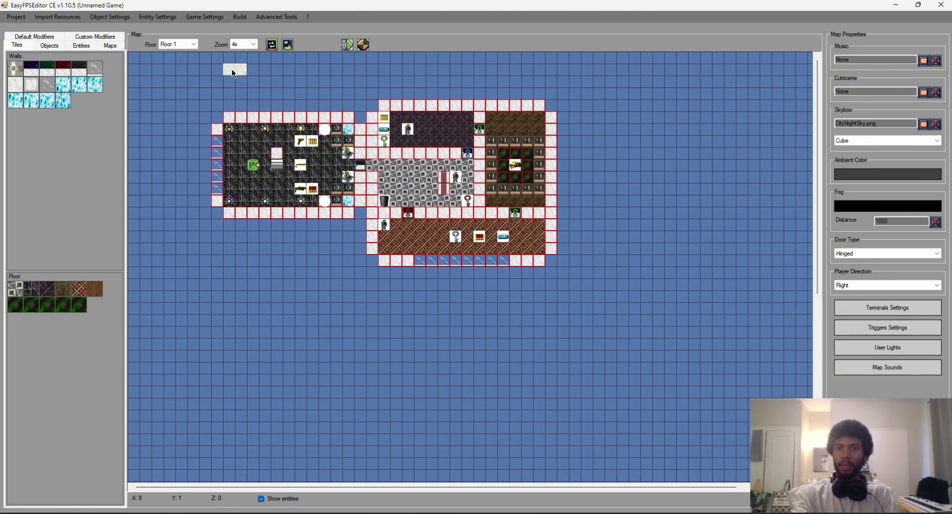
- On Floor 2, place two white wall tiles in line beyond the lower stairs and apply the Stairs custom modifier to the one nearest them
click(189, 45)
click(179, 58)
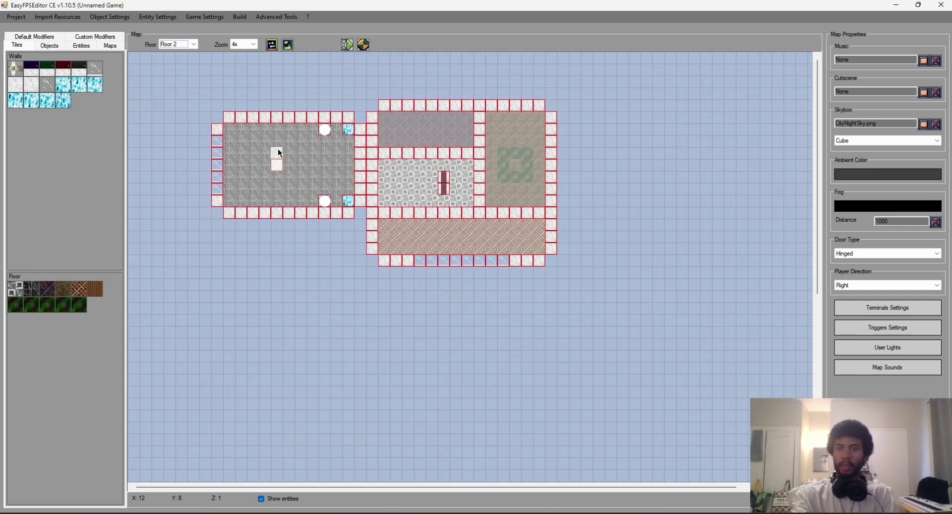
drag(279, 152, 278, 140)
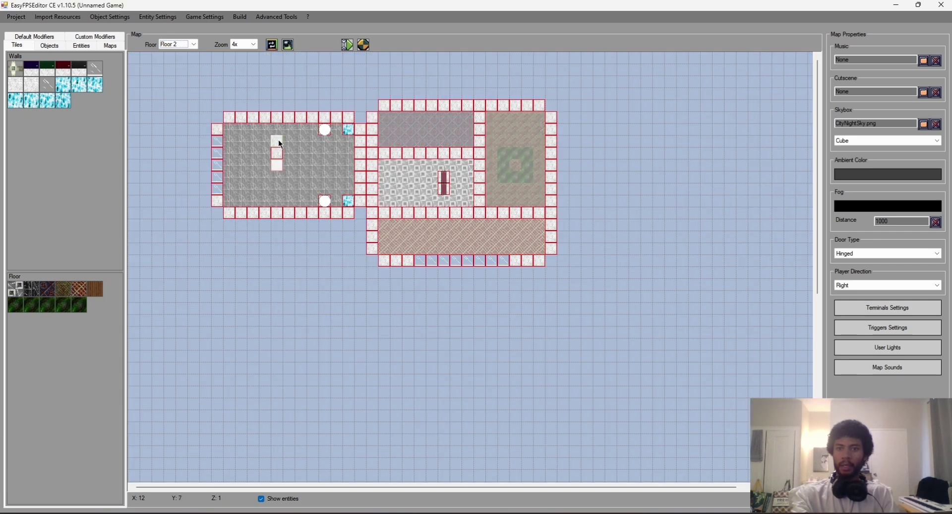
click(117, 40)
click(45, 59)
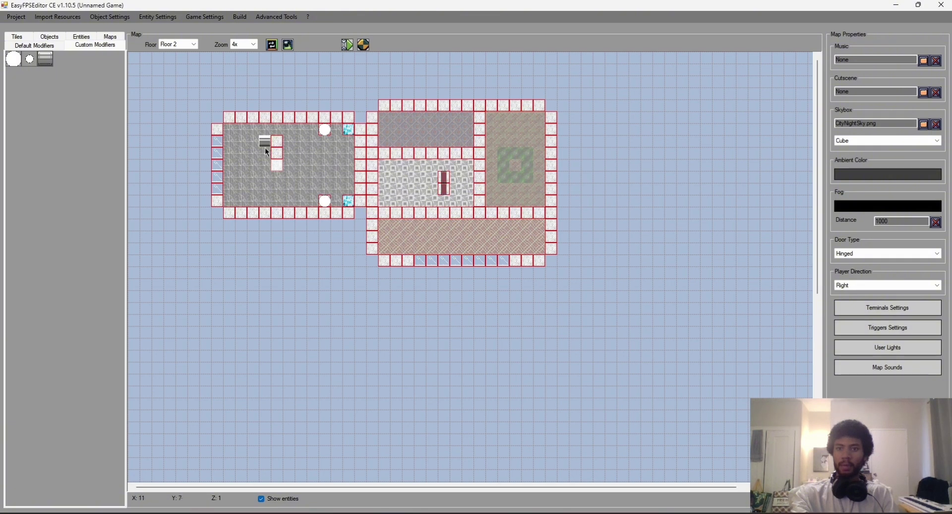
- Return to Floor 1 and extend the wall behind the stairs by one more white wall tile
click(194, 44)
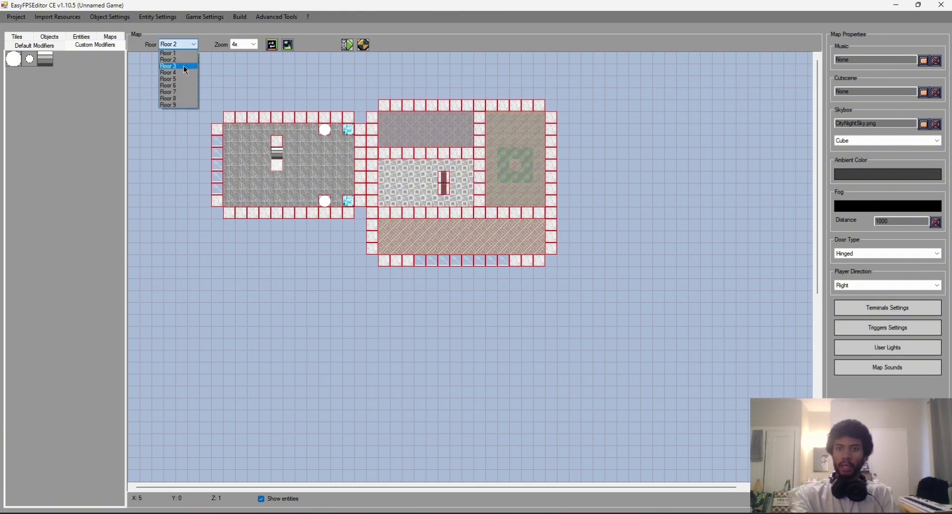
click(185, 46)
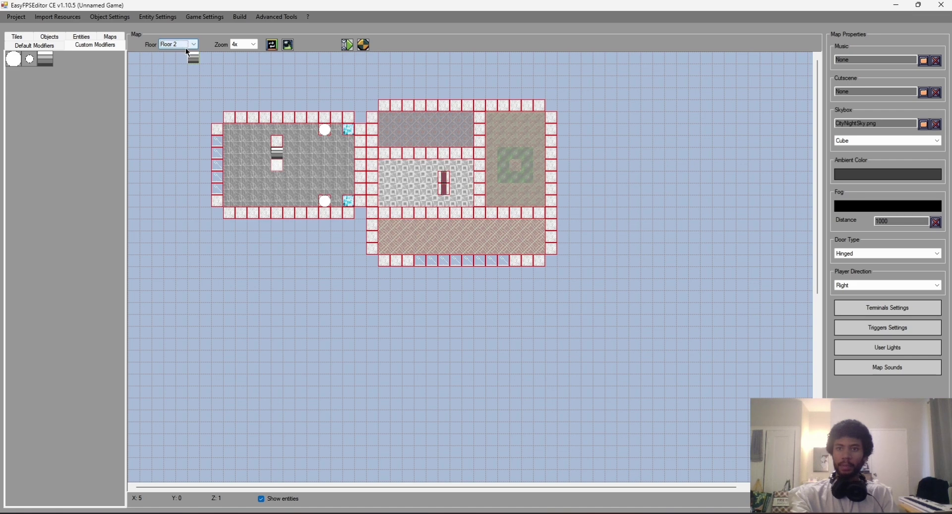
click(186, 47)
click(183, 53)
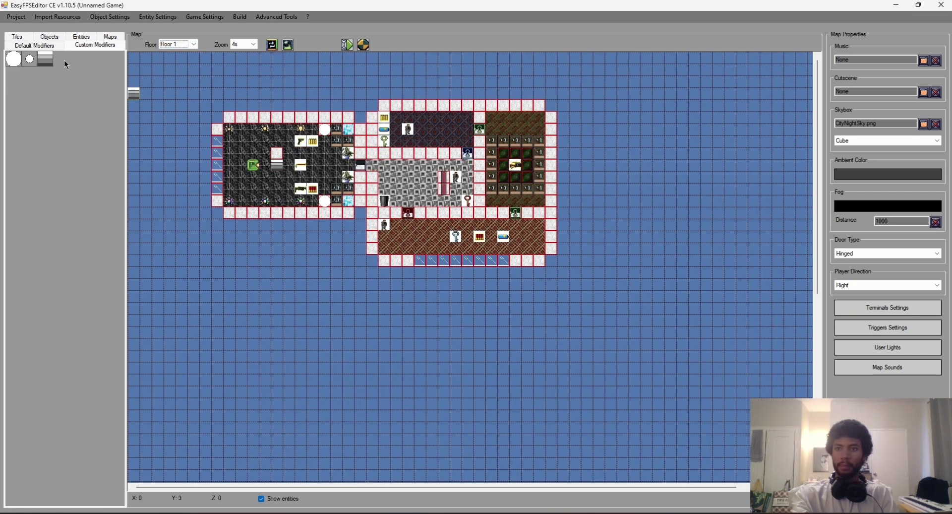
click(18, 42)
click(18, 38)
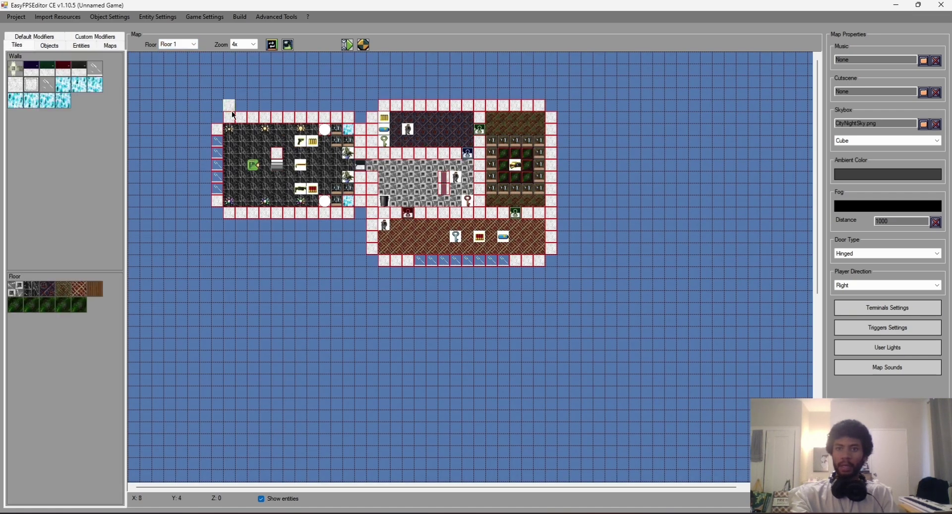
- On Floor 3, leave a four-tile opening in the wooden floor above the stairs and their supporting wall tiles
click(179, 44)
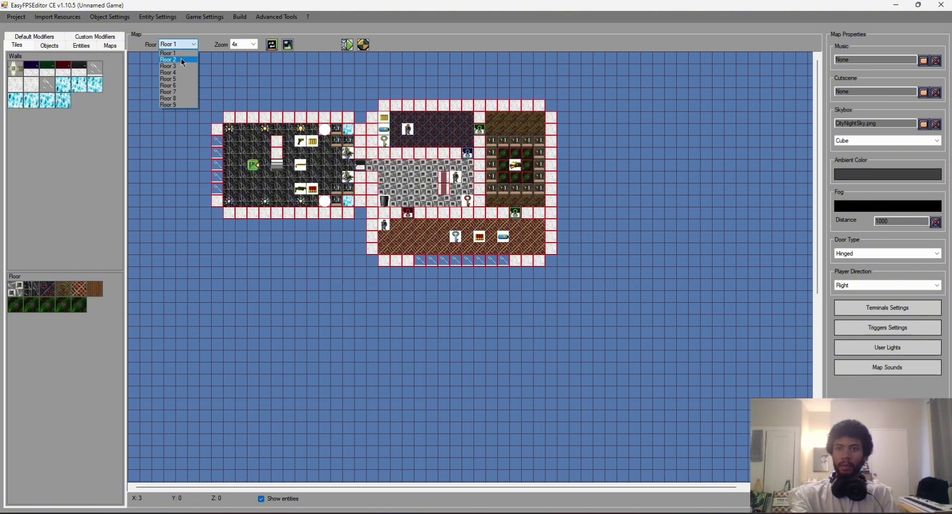
click(180, 61)
click(193, 44)
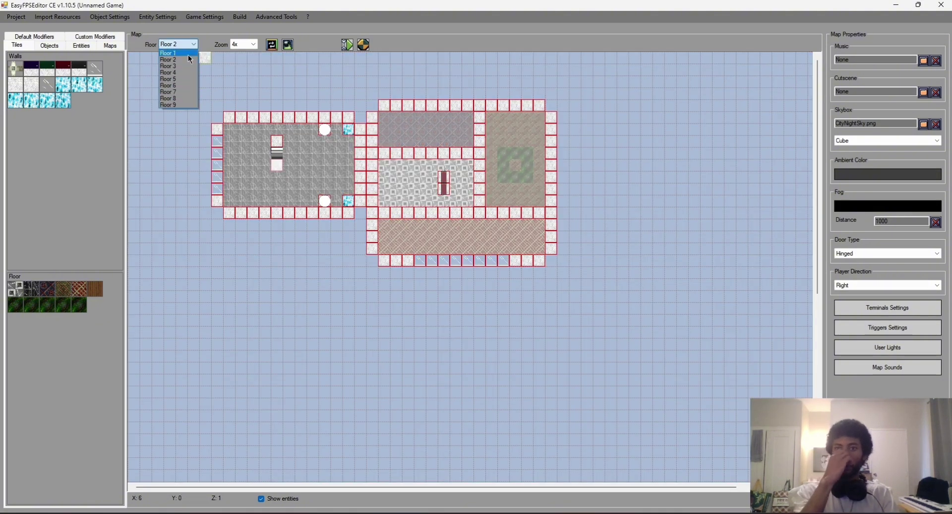
click(179, 68)
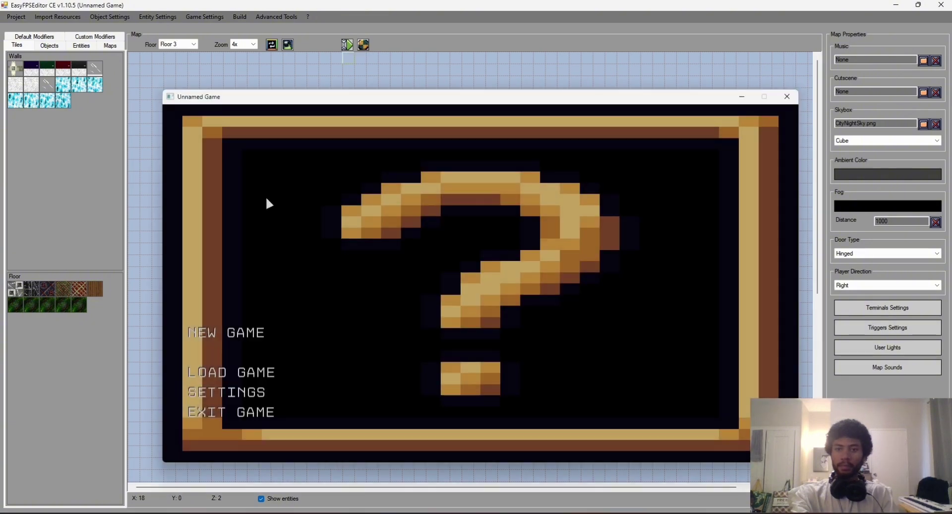
- Test the map in a new game, climb the stairs through the ceiling opening, look around from the top, and exit the game
click(246, 332)
key(d)
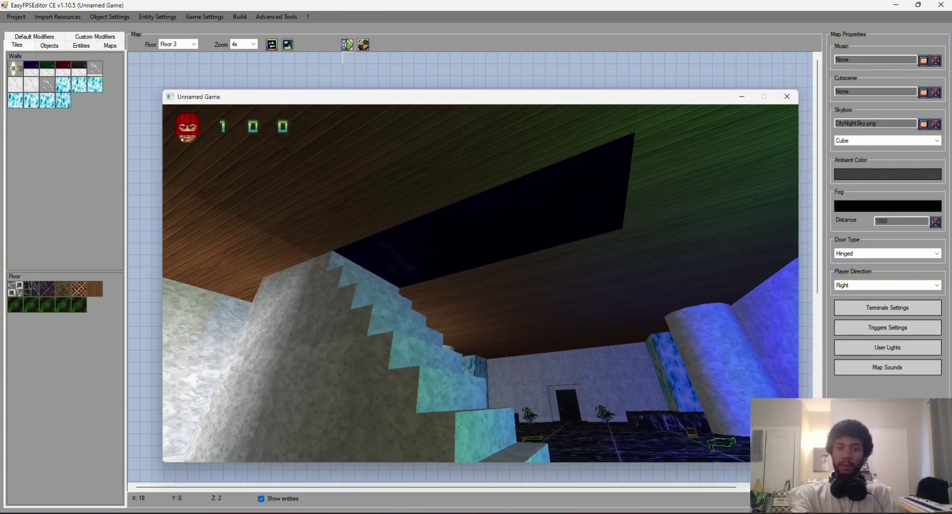
key(w)
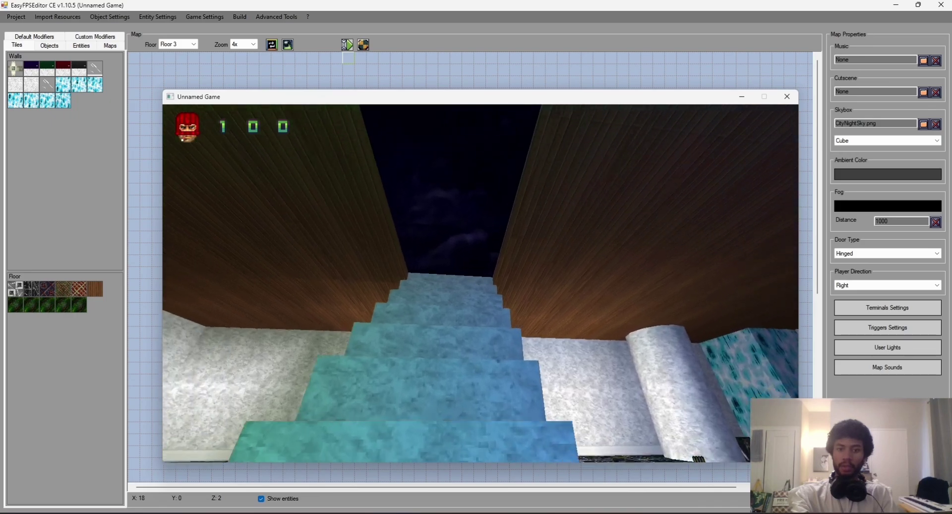
key(w)
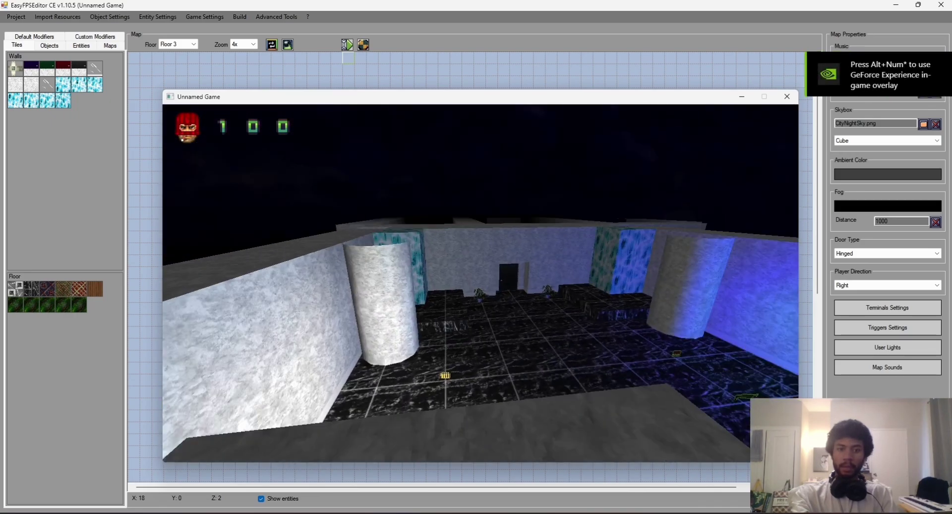
key(Right)
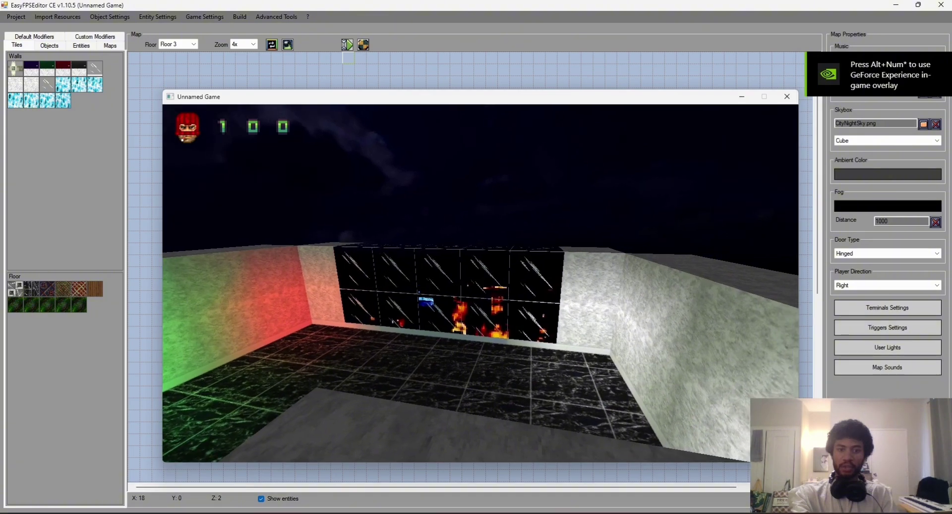
key(Left)
key(Right)
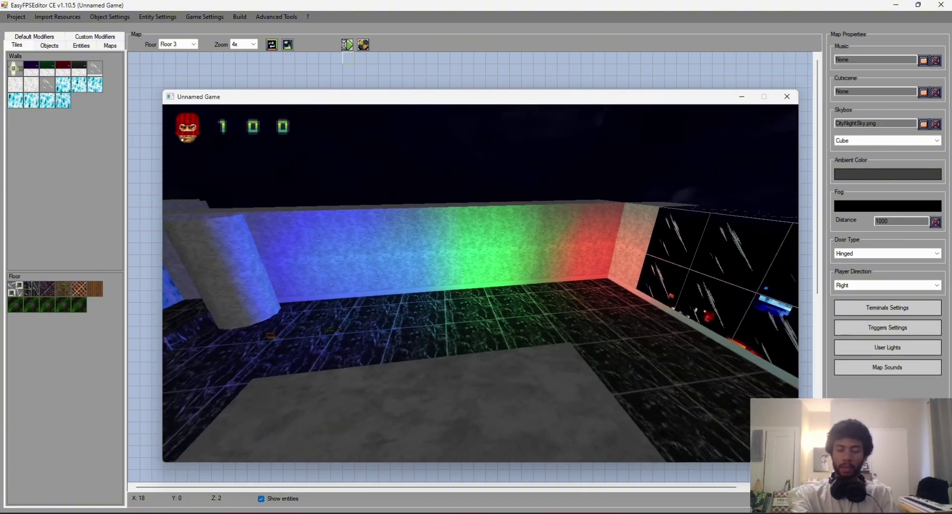
key(Left)
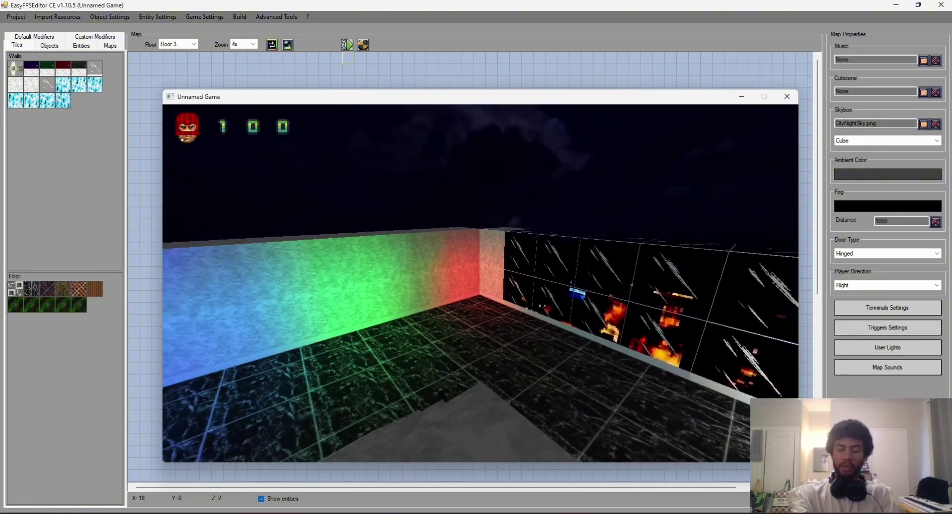
key(Up)
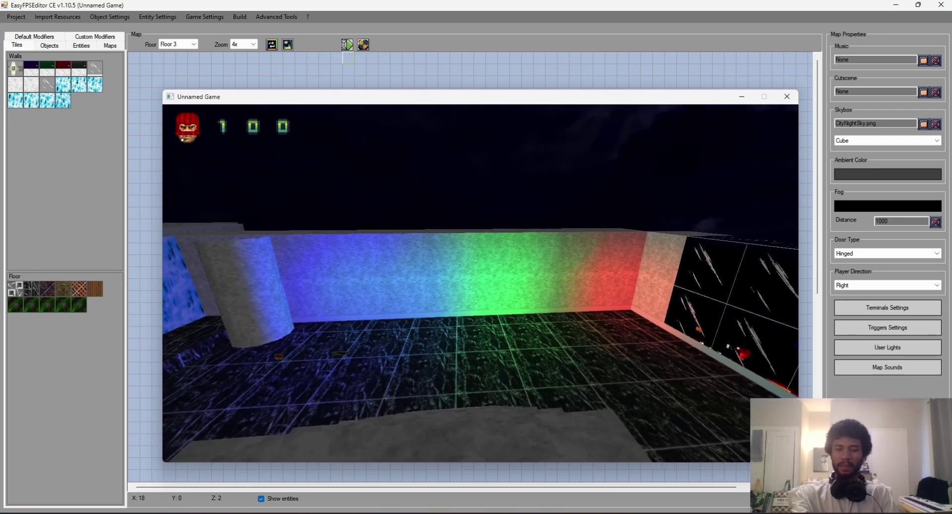
key(Right)
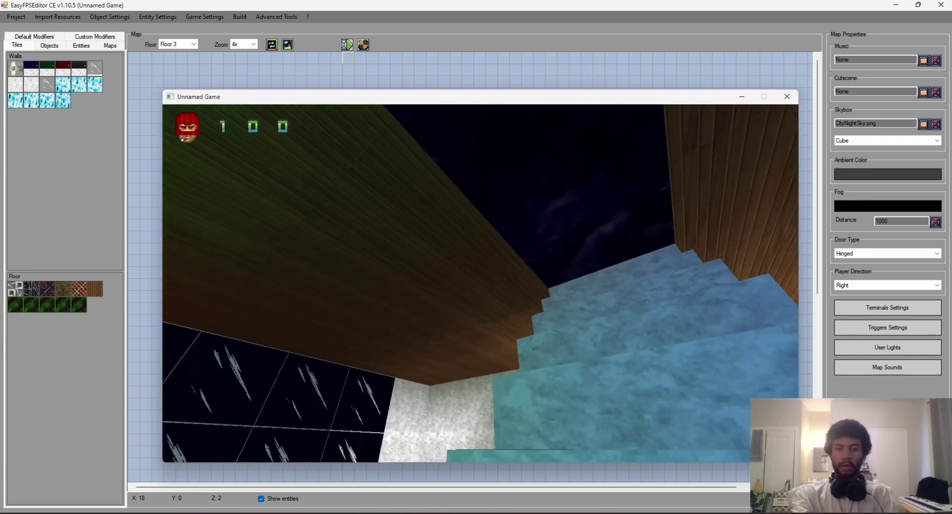
key(w)
key(Escape)
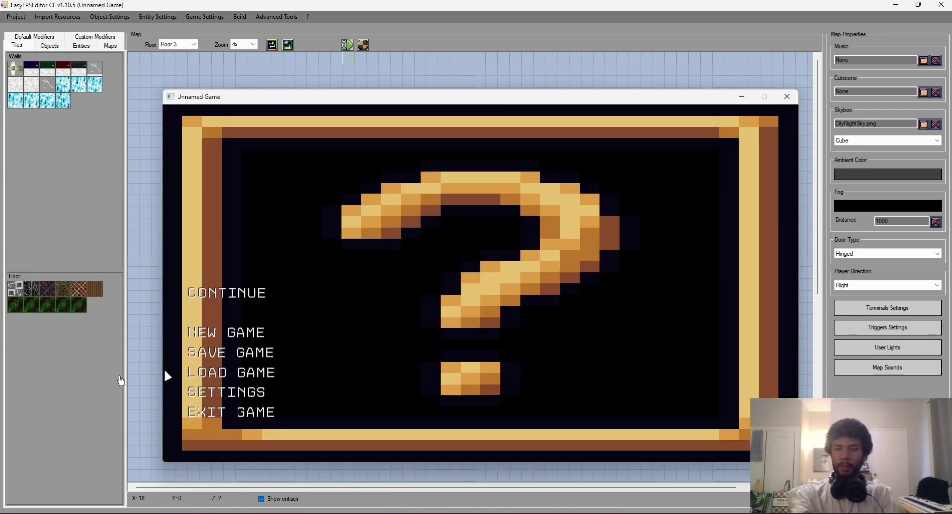
click(214, 413)
- Apply the +1 Steps modifier to the ring of wooden floor tiles surrounding the stair opening on Floor 3
click(48, 45)
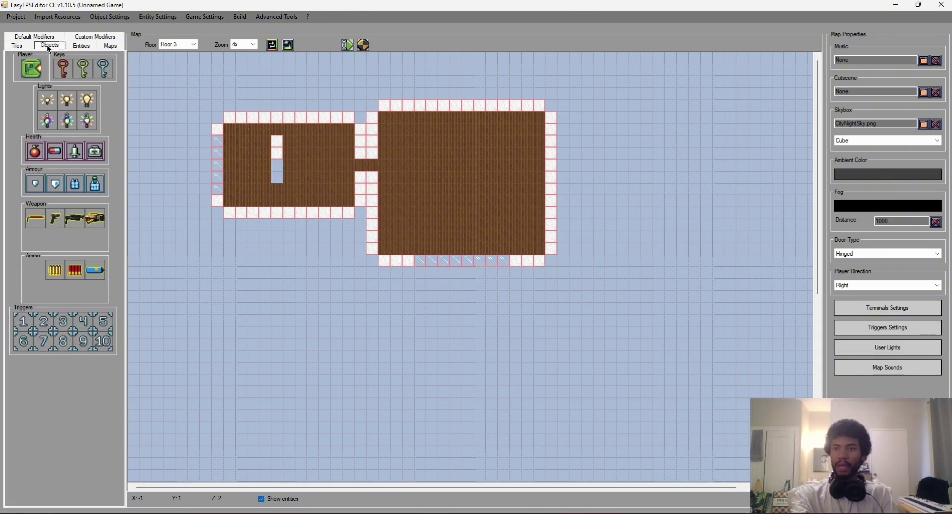
click(82, 38)
click(47, 45)
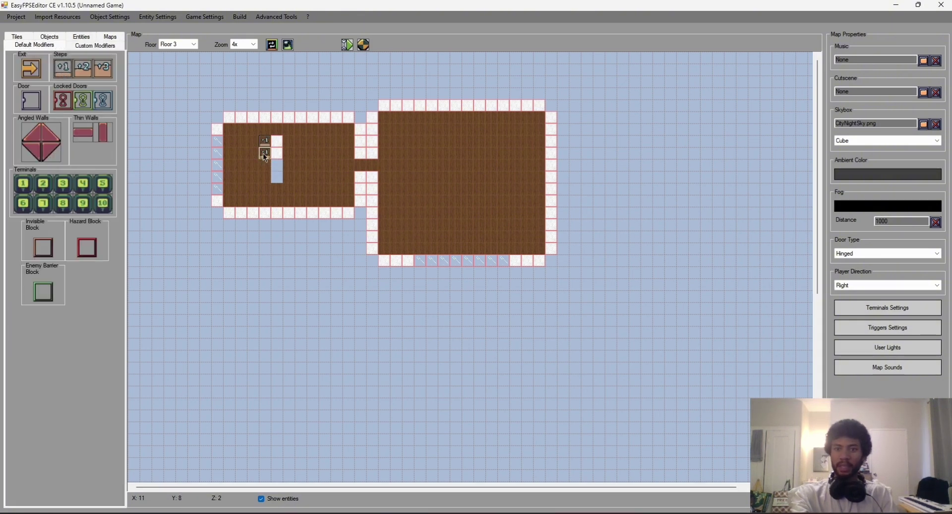
mouse_move(279, 191)
mouse_down()
mouse_move(289, 189)
mouse_move(291, 134)
mouse_up()
click(265, 130)
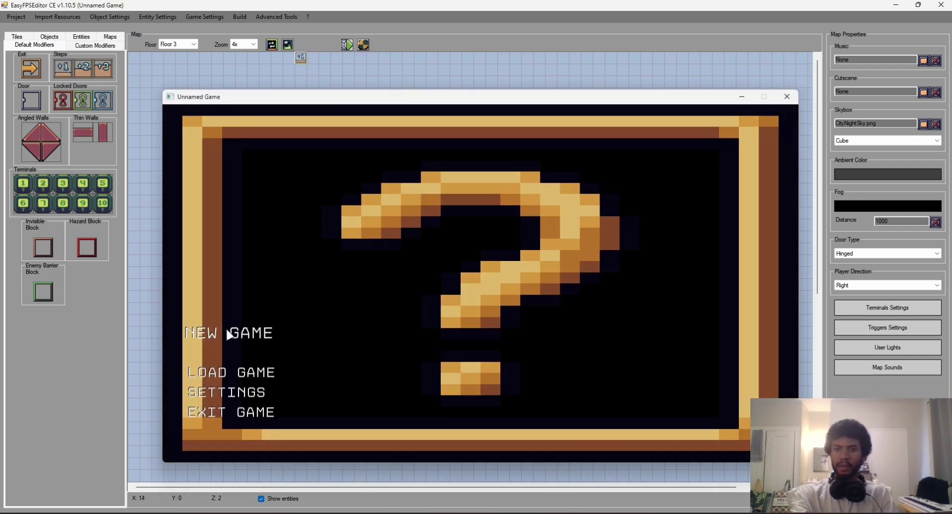
- Start a new test game, climb the stairs onto the raised wooden floor, walk around the opening, and exit the game
click(228, 332)
key(d)
key(w)
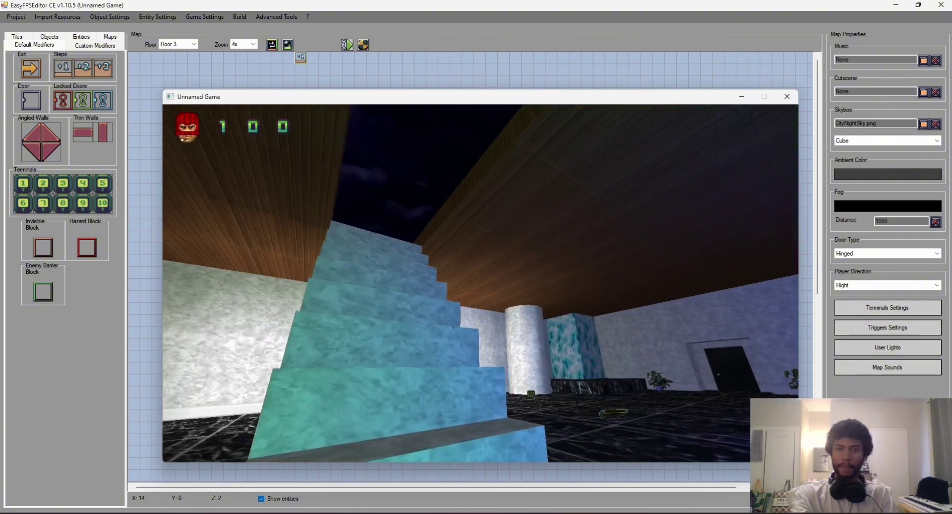
key(w)
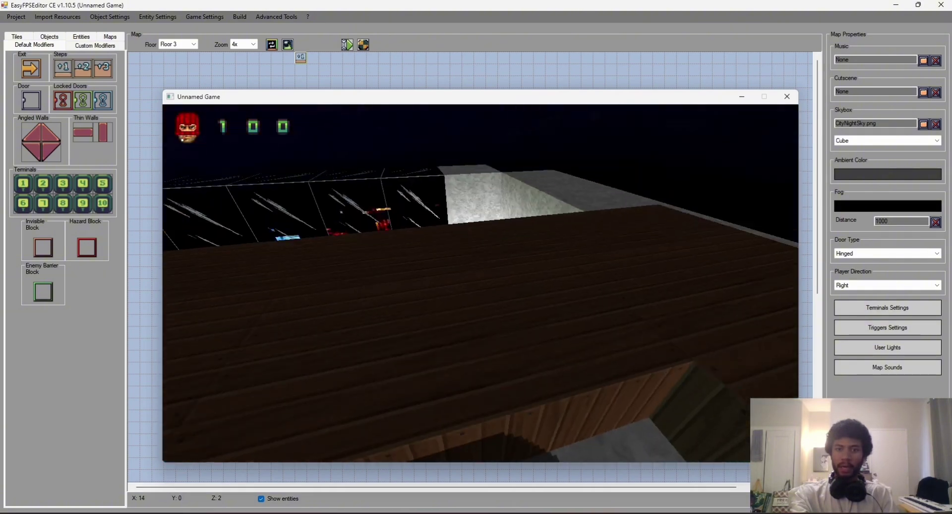
key(w)
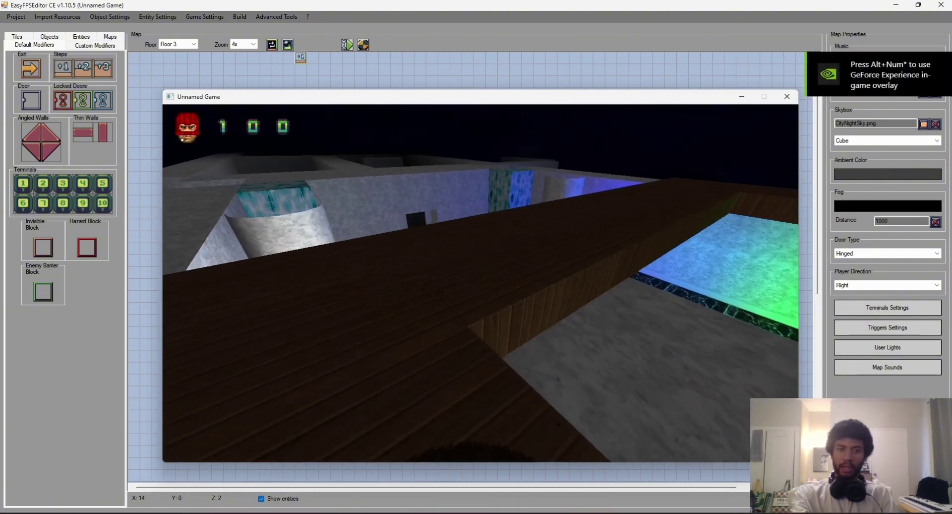
key(w)
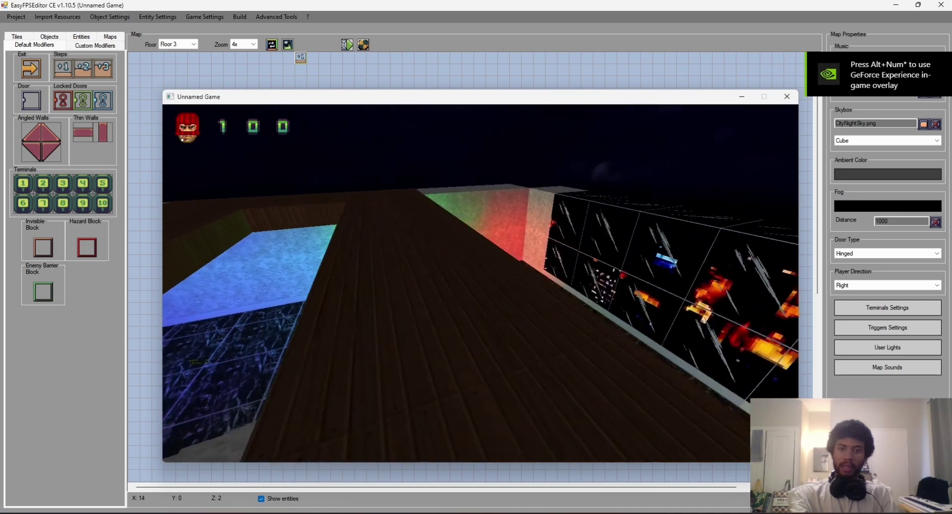
key(w)
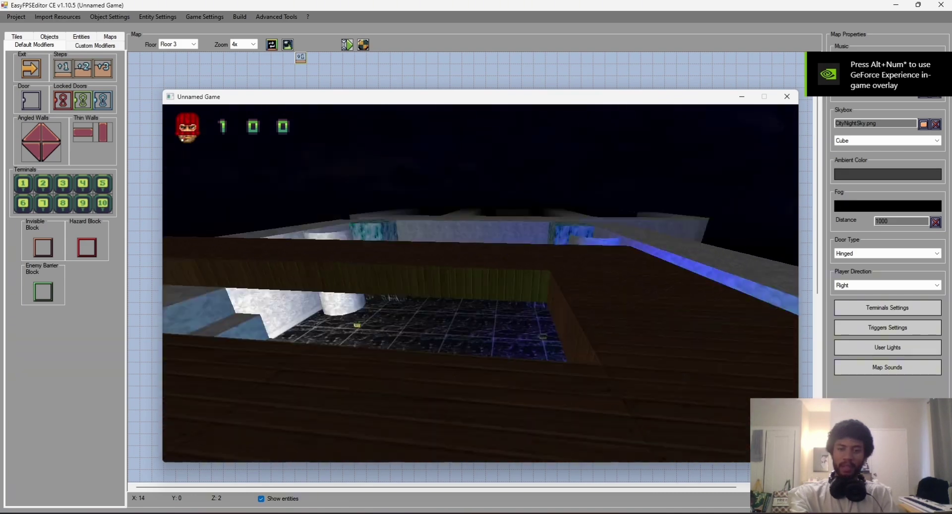
key(w)
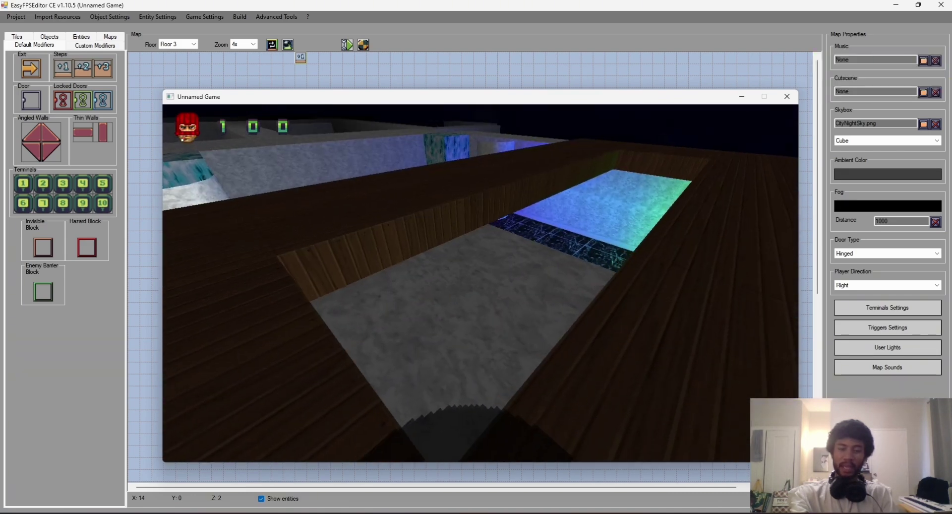
key(Escape)
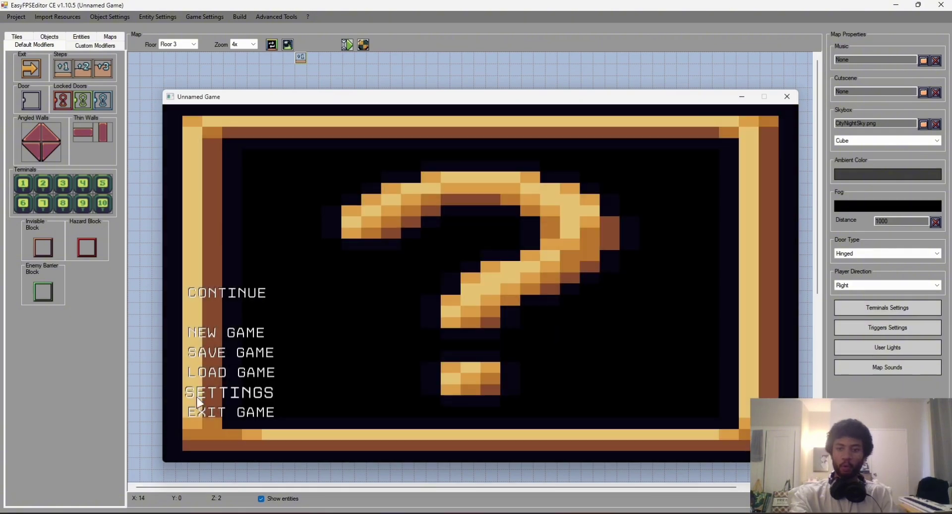
click(240, 407)
- Switch the map view from Floor 3 back to Floor 1 with the +1 Steps modifier selected
click(63, 69)
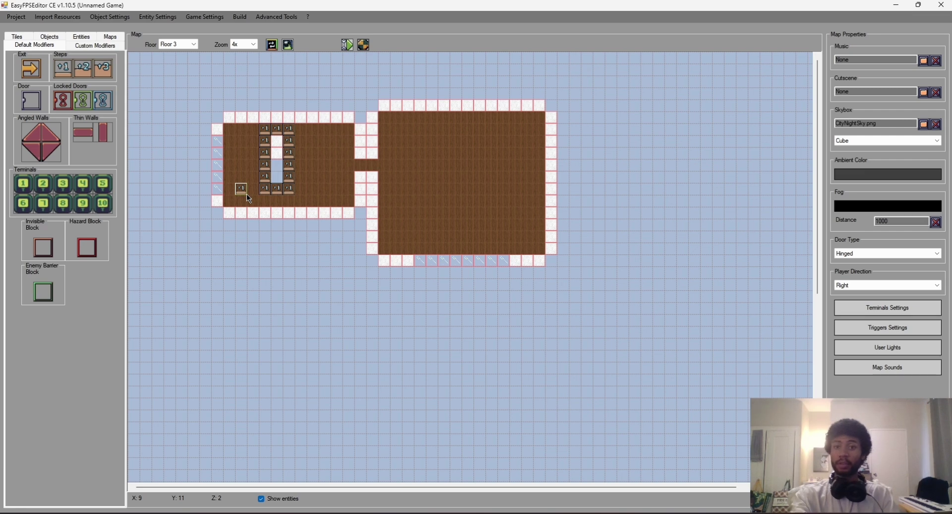
drag(248, 196, 193, 78)
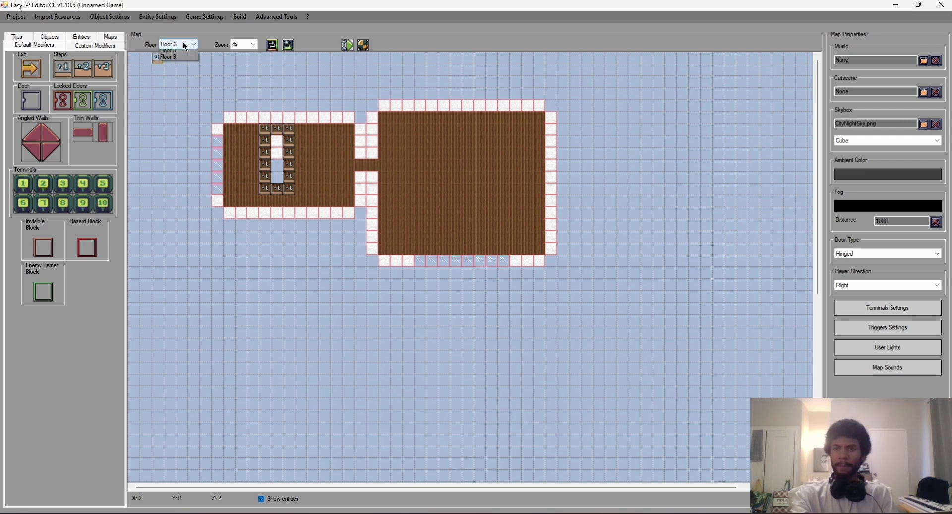
click(178, 53)
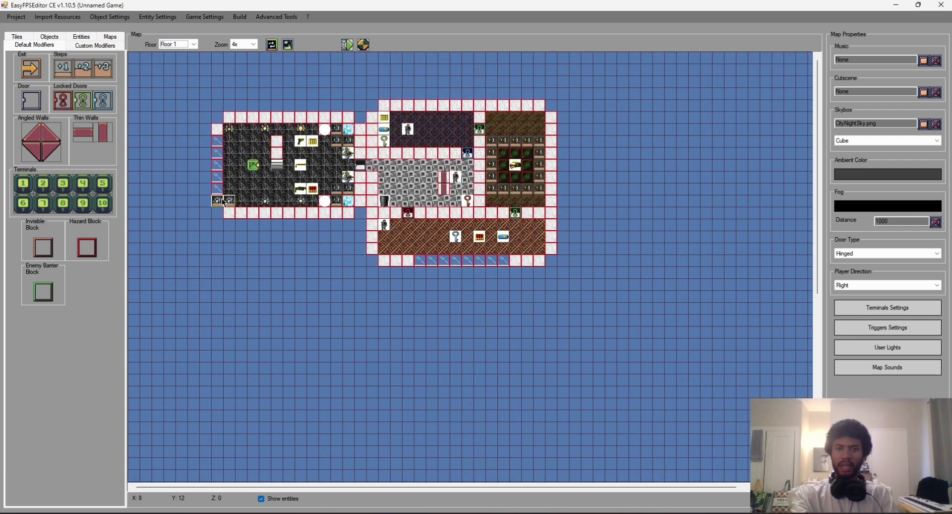
drag(216, 190, 205, 187)
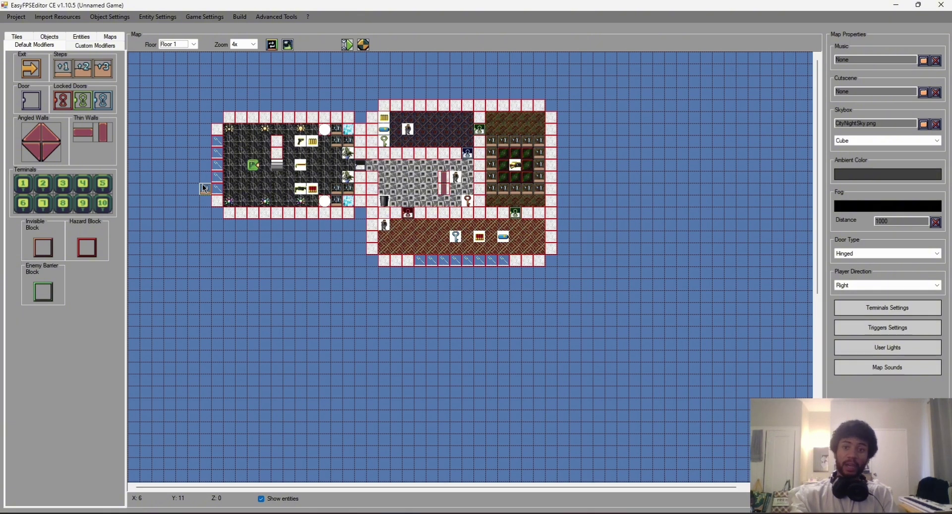